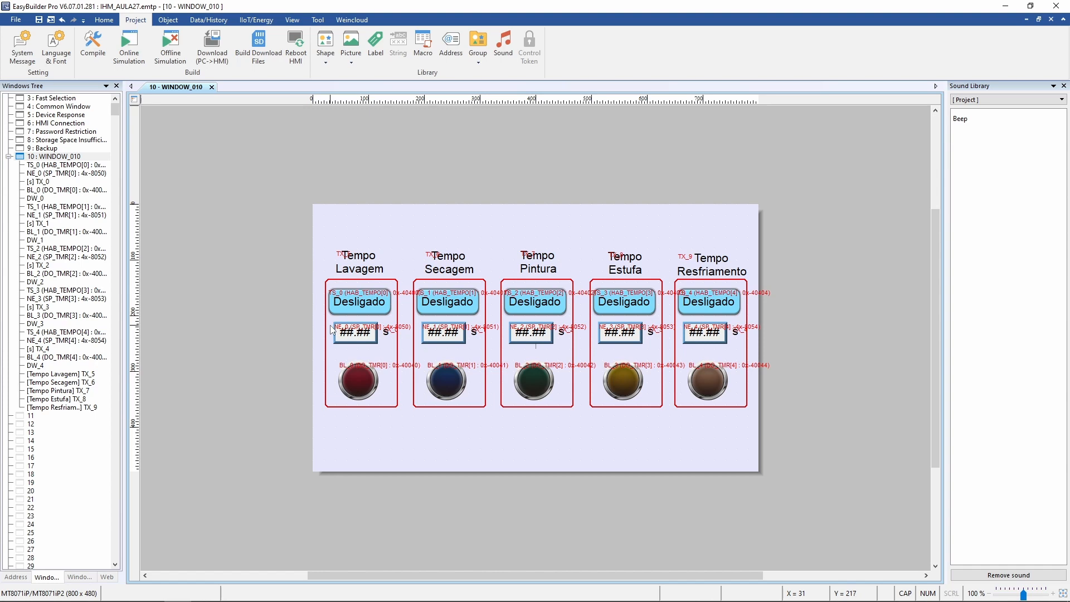
# Run the online simulation and switch on the Tempo Lavagem and Tempo Secagem toggles
pyautogui.click(128, 47)
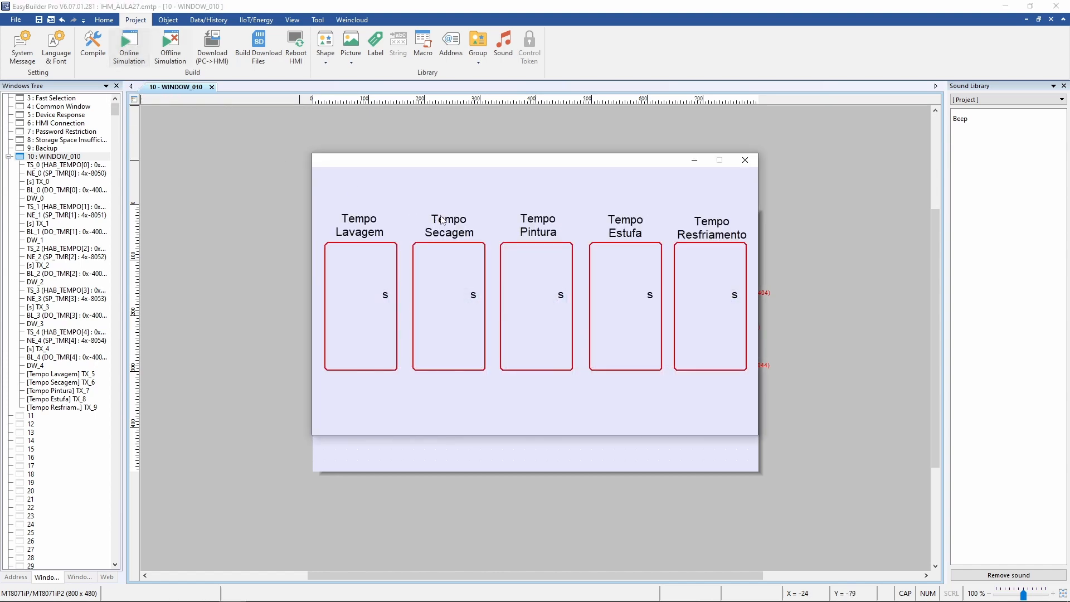
pyautogui.moveTo(521, 163); pyautogui.dragTo(532, 212)
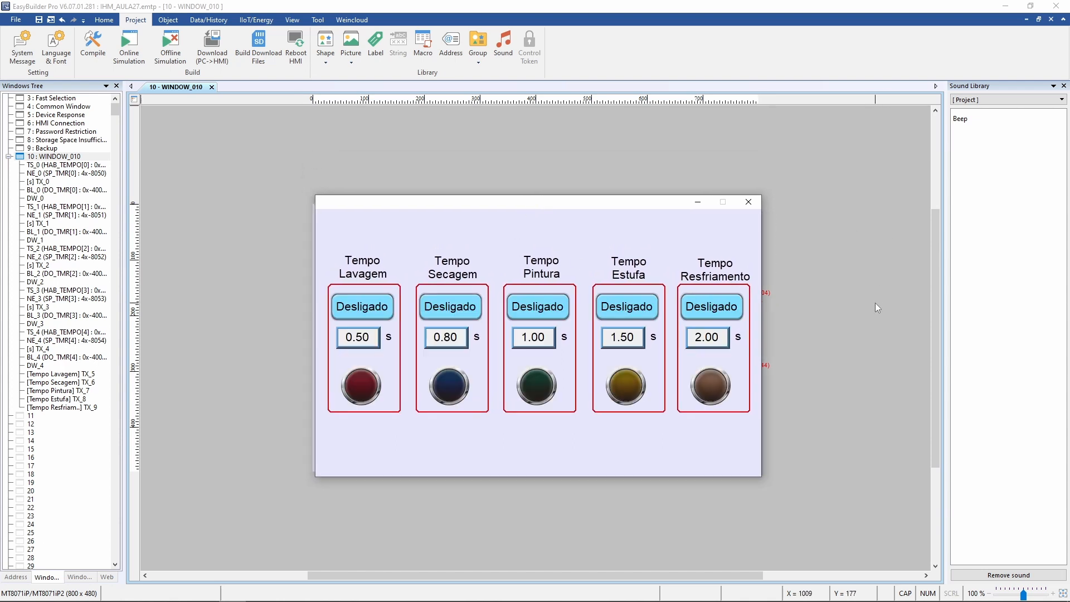
pyautogui.click(383, 309)
pyautogui.click(452, 309)
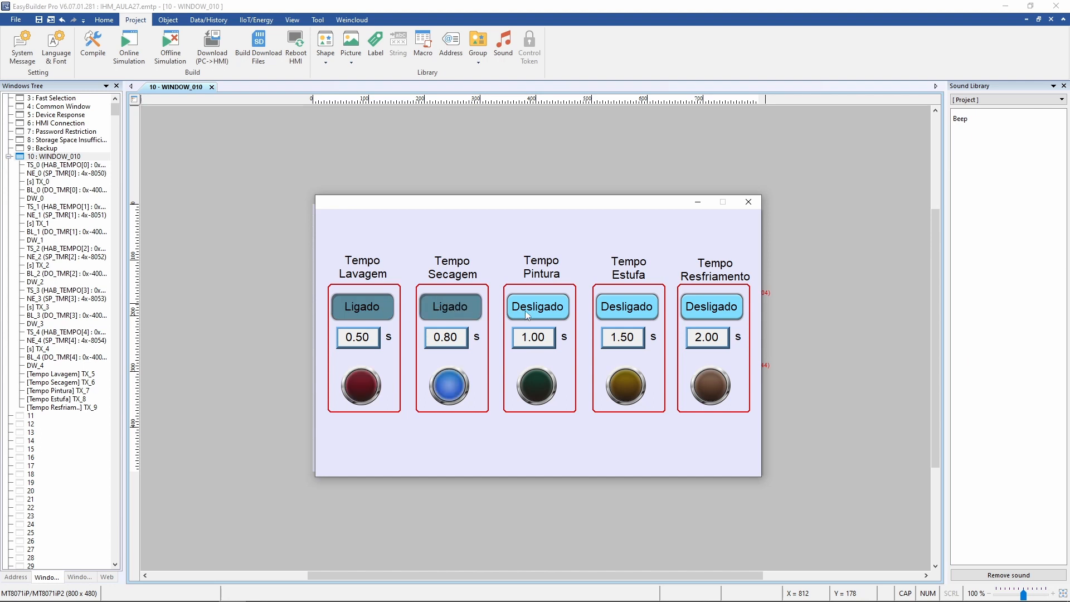
# Set the Tempo Lavagem time to 3.5 s in the running simulation
pyautogui.click(375, 345)
pyautogui.click(530, 375)
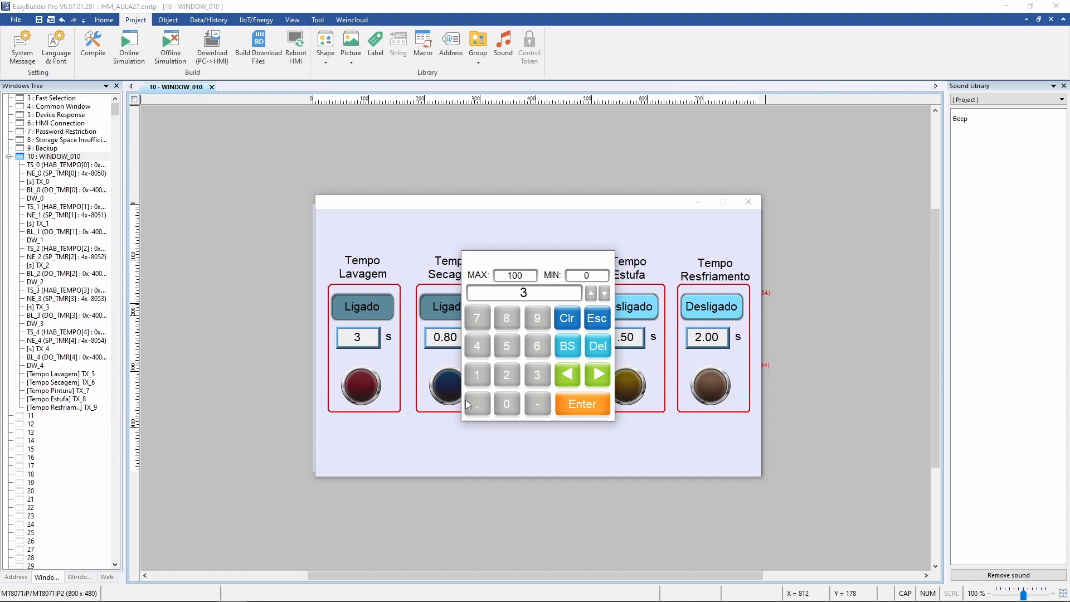
pyautogui.click(487, 400)
pyautogui.click(507, 345)
pyautogui.click(596, 406)
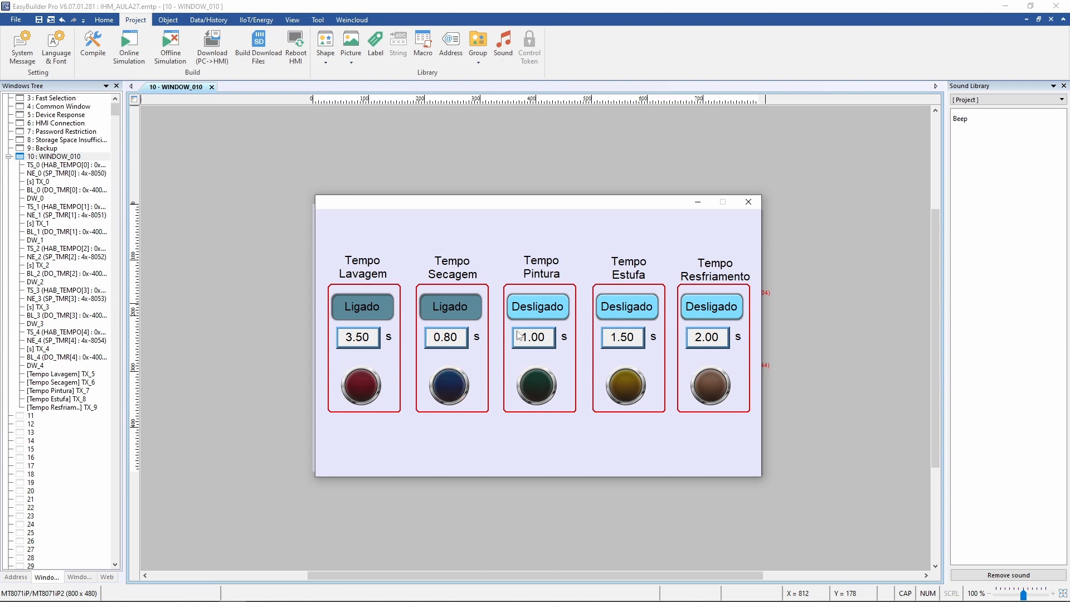
# Switch on the Tempo Pintura, Tempo Estufa and Tempo Resfriamento toggles in the simulation
pyautogui.click(540, 306)
pyautogui.click(635, 309)
pyautogui.click(711, 308)
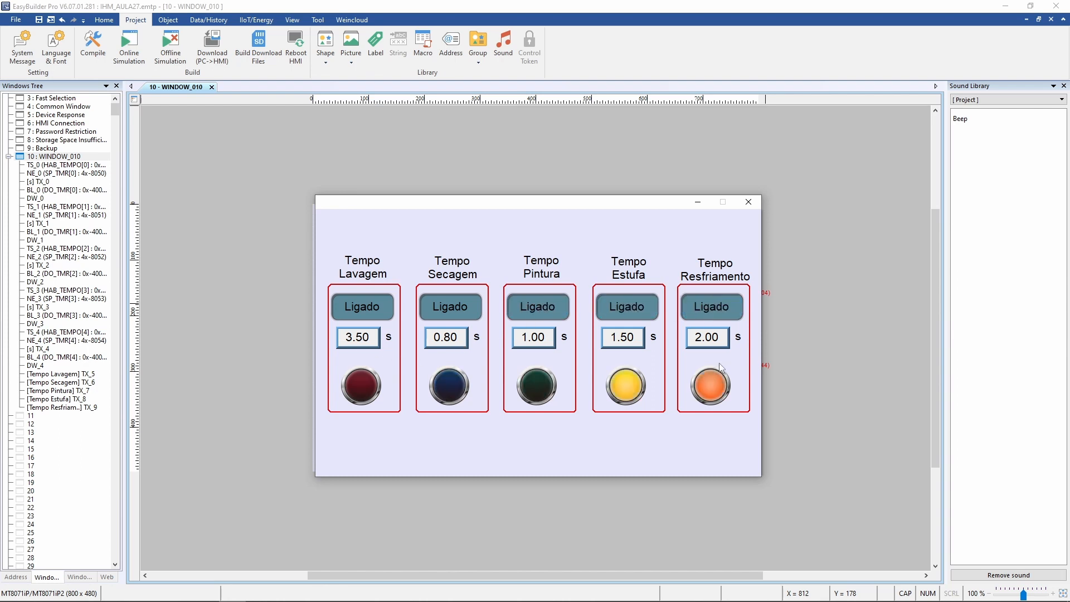
# Switch off all five timer toggles and close the online simulation
pyautogui.click(378, 306)
pyautogui.click(444, 306)
pyautogui.click(541, 308)
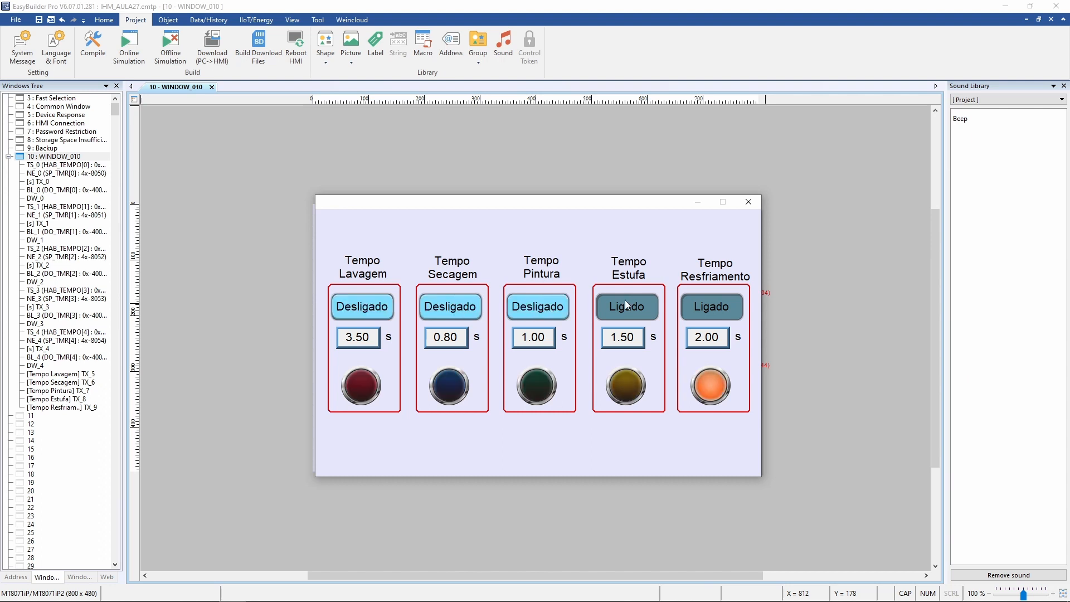
pyautogui.click(624, 304)
pyautogui.click(697, 309)
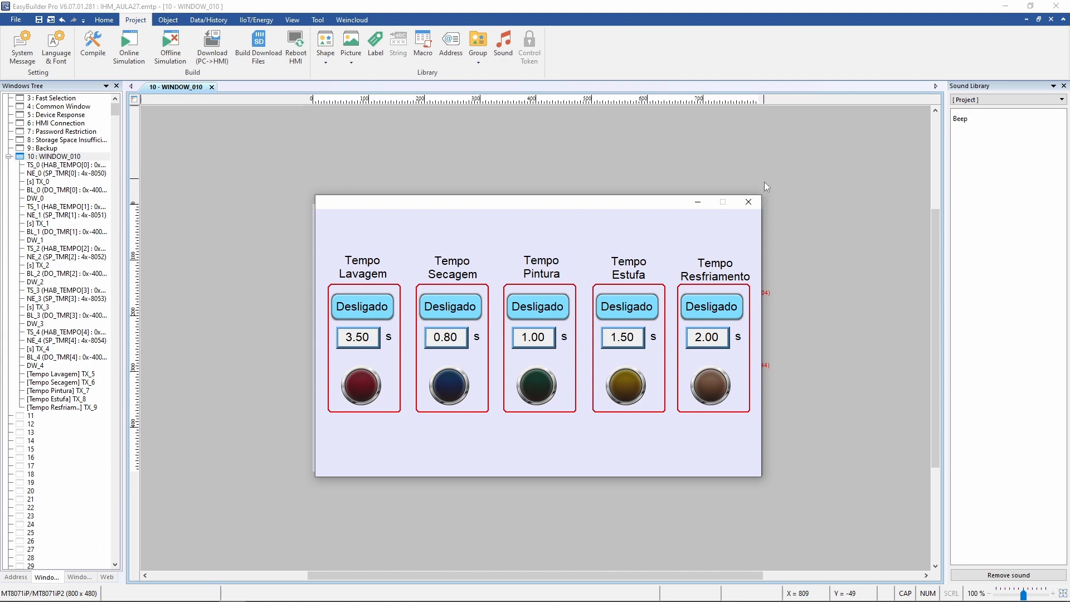
pyautogui.click(749, 201)
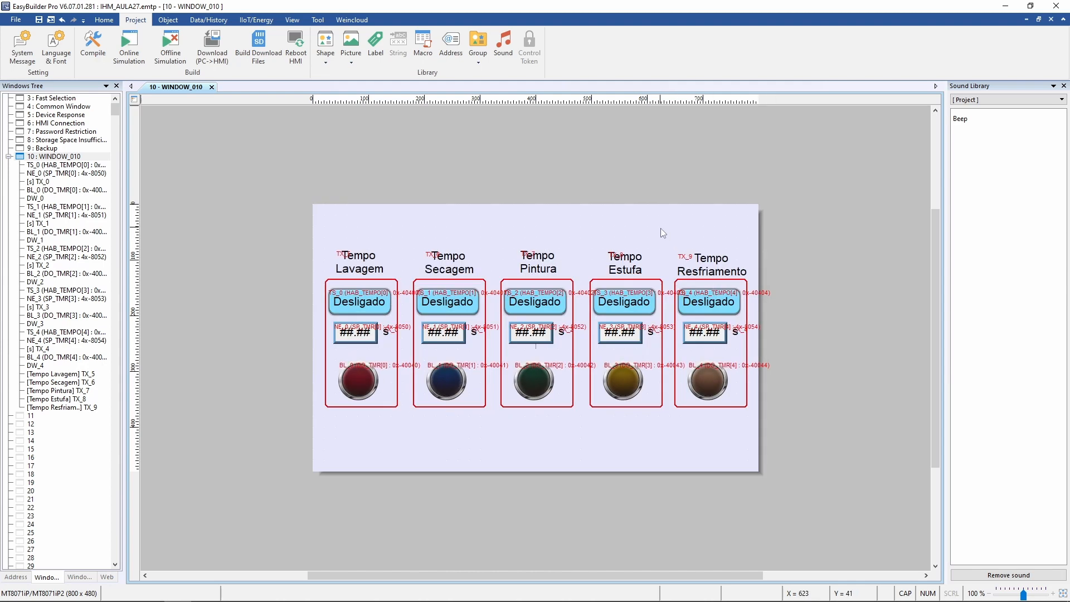
pyautogui.moveTo(661, 228); pyautogui.dragTo(814, 440)
pyautogui.press('Delete')
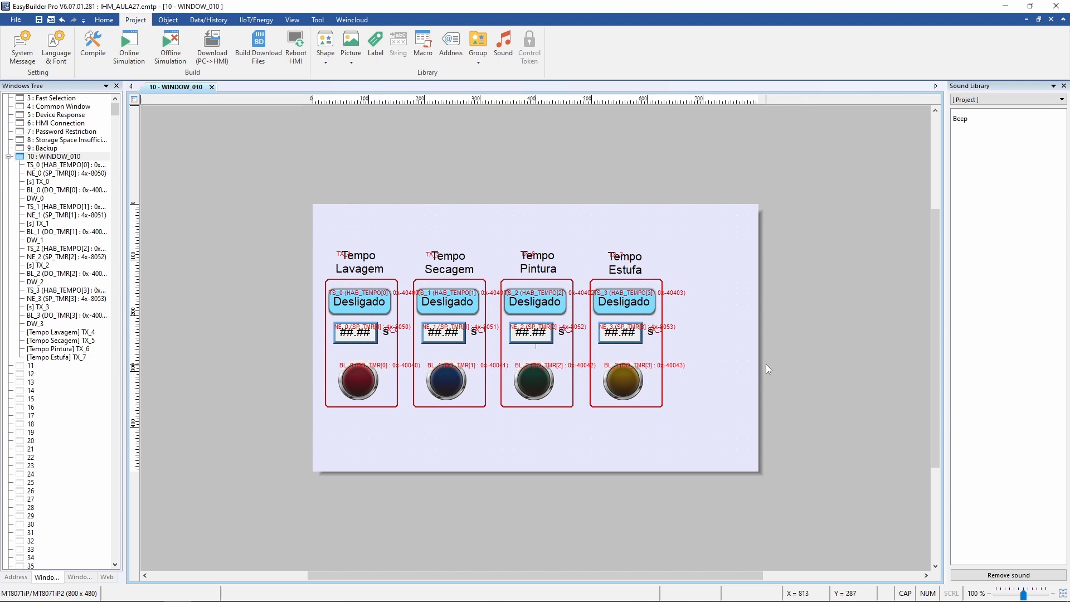
pyautogui.hotkey('ctrl', 'z')
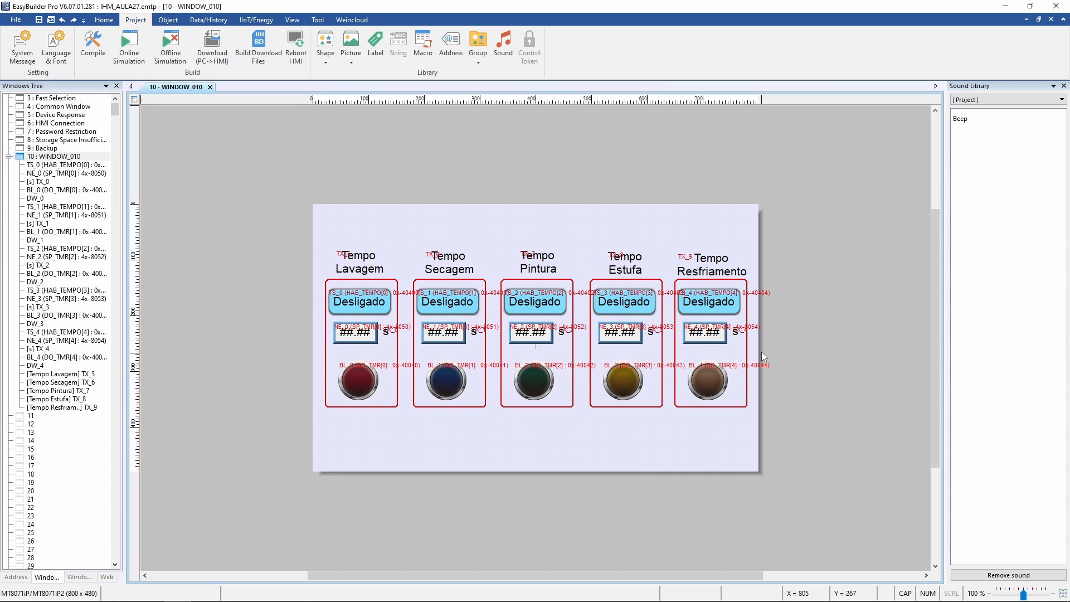
pyautogui.moveTo(644, 221); pyautogui.dragTo(789, 446)
pyautogui.press('Delete')
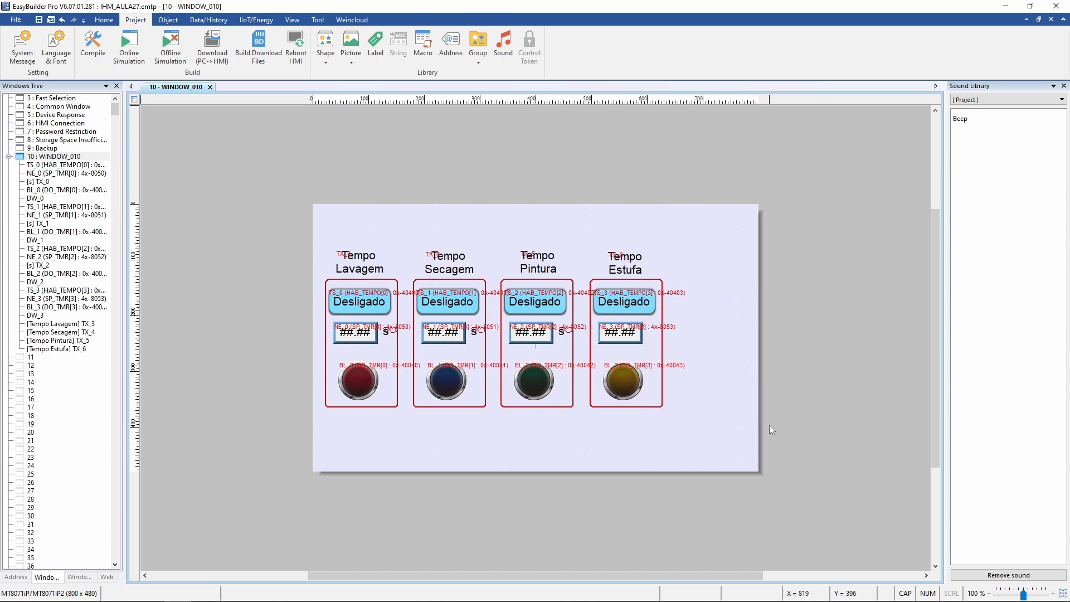
pyautogui.hotkey('ctrl', 'z')
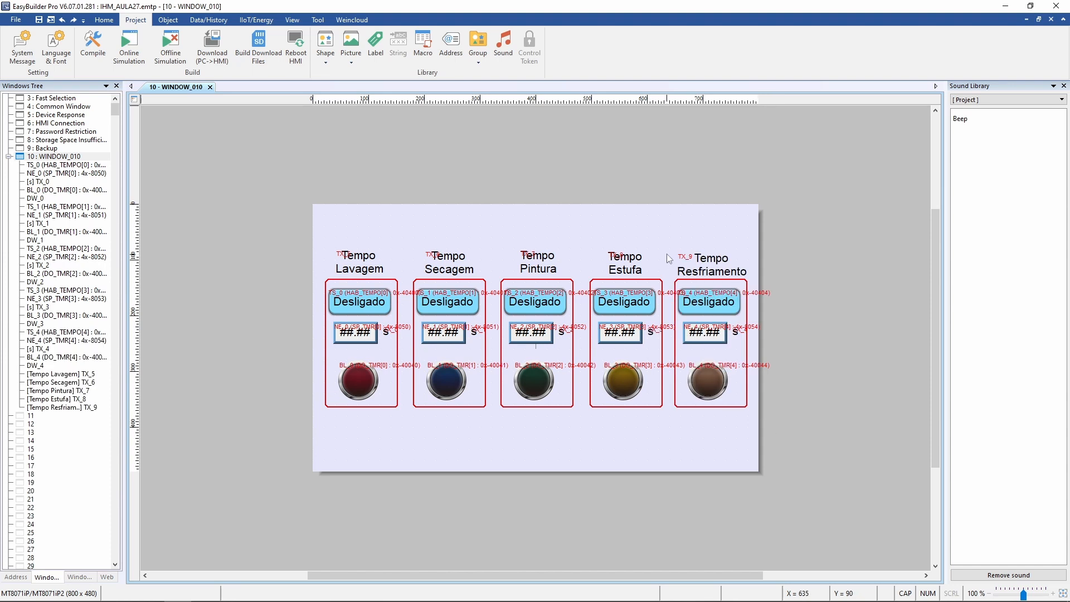
# Cut the complete Tempo Resfriamento block, including its title and frame, from window 10
pyautogui.moveTo(664, 236); pyautogui.dragTo(803, 444)
pyautogui.click(801, 352)
pyautogui.moveTo(666, 229); pyautogui.dragTo(796, 474)
pyautogui.press('Delete')
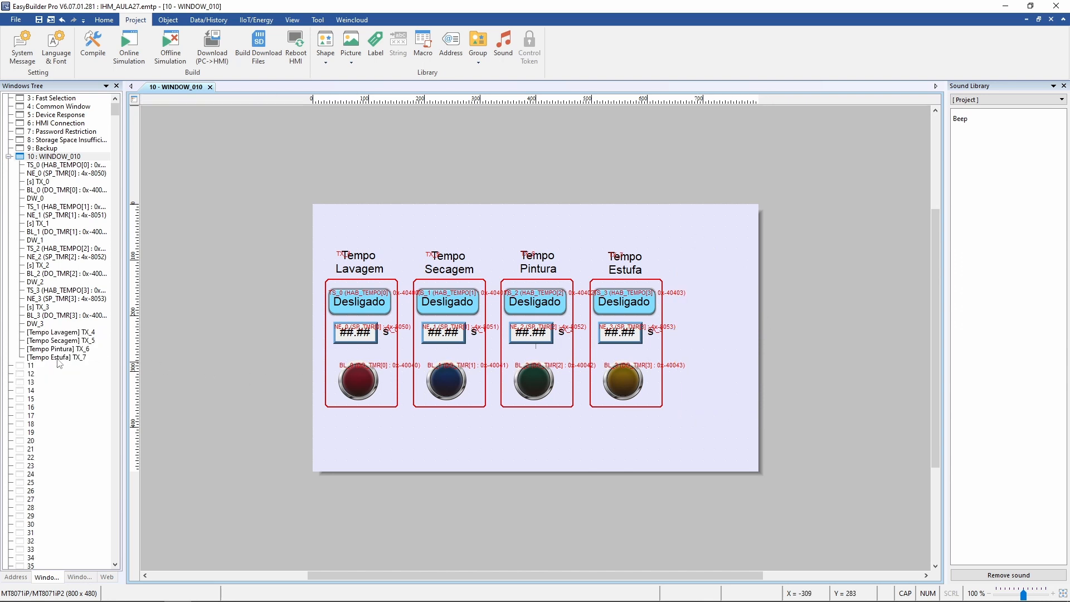
# Create window 11 with the name "Tela Resfriamento" and a frame width of 0
pyautogui.click(31, 366)
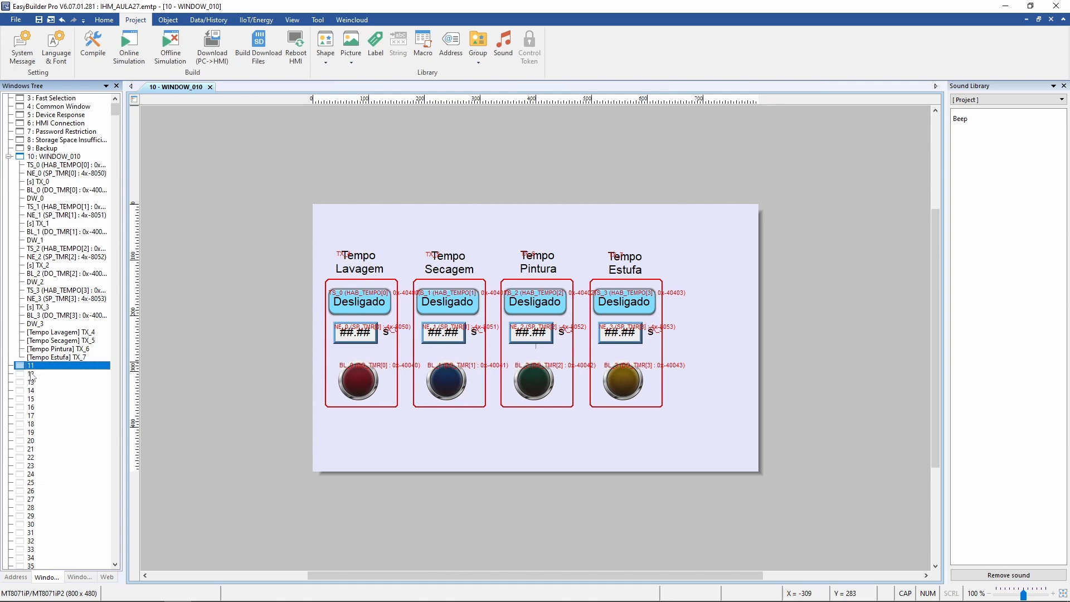
pyautogui.rightClick(32, 377)
pyautogui.click(70, 377)
pyautogui.write('T')
pyautogui.press('capslock')
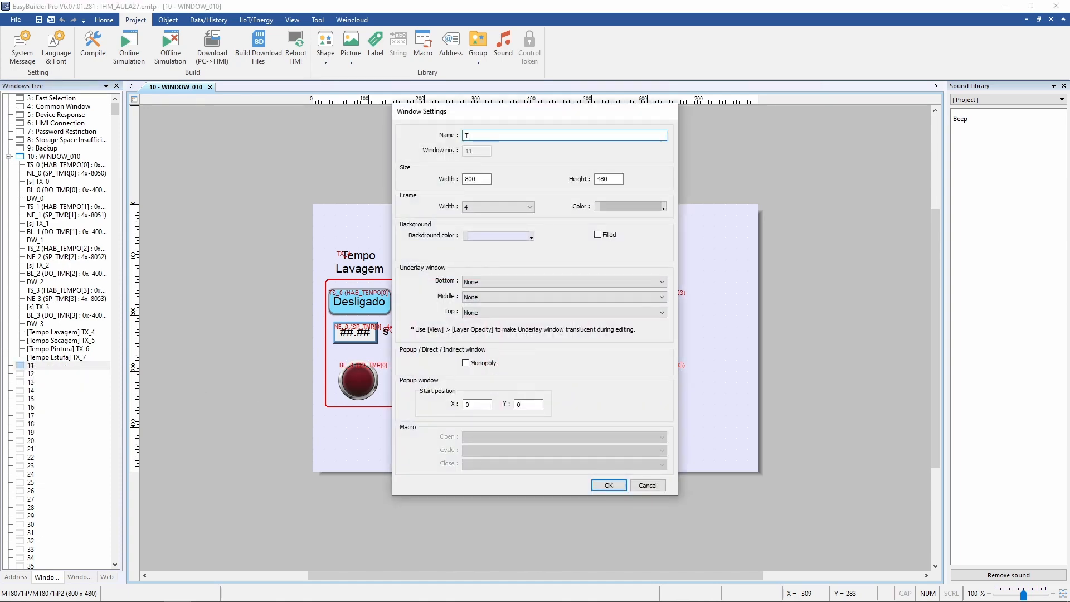
pyautogui.write('ela Resfriamento')
pyautogui.click(499, 207)
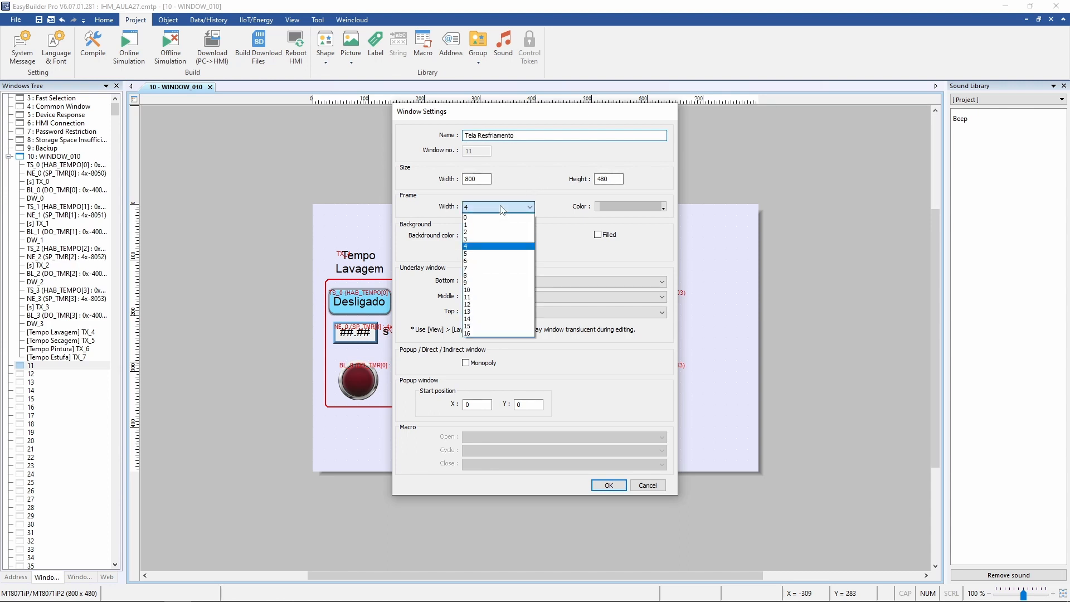
pyautogui.click(467, 209)
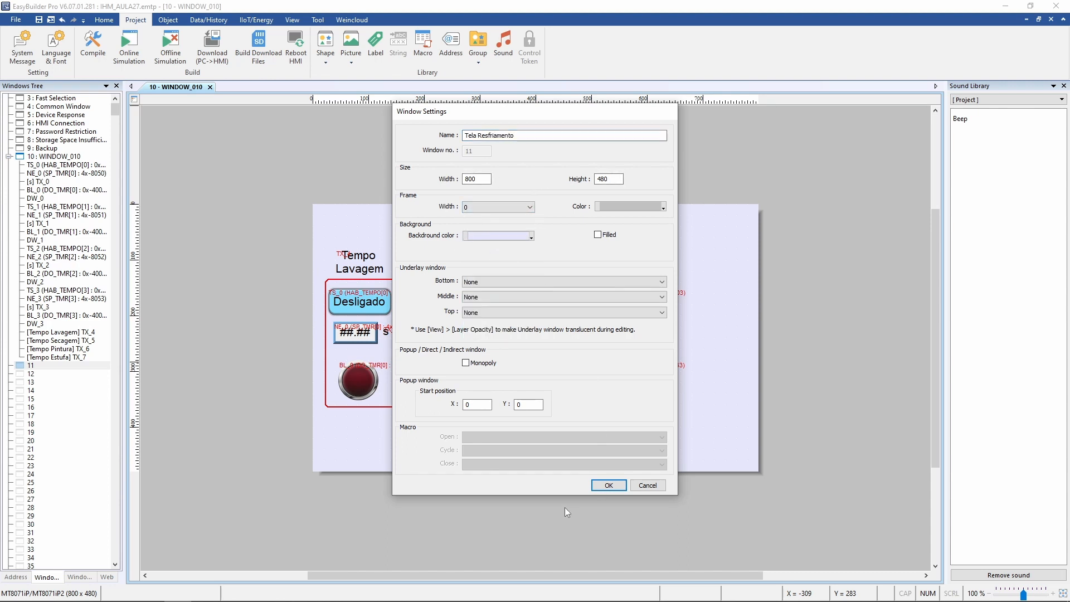
pyautogui.click(608, 486)
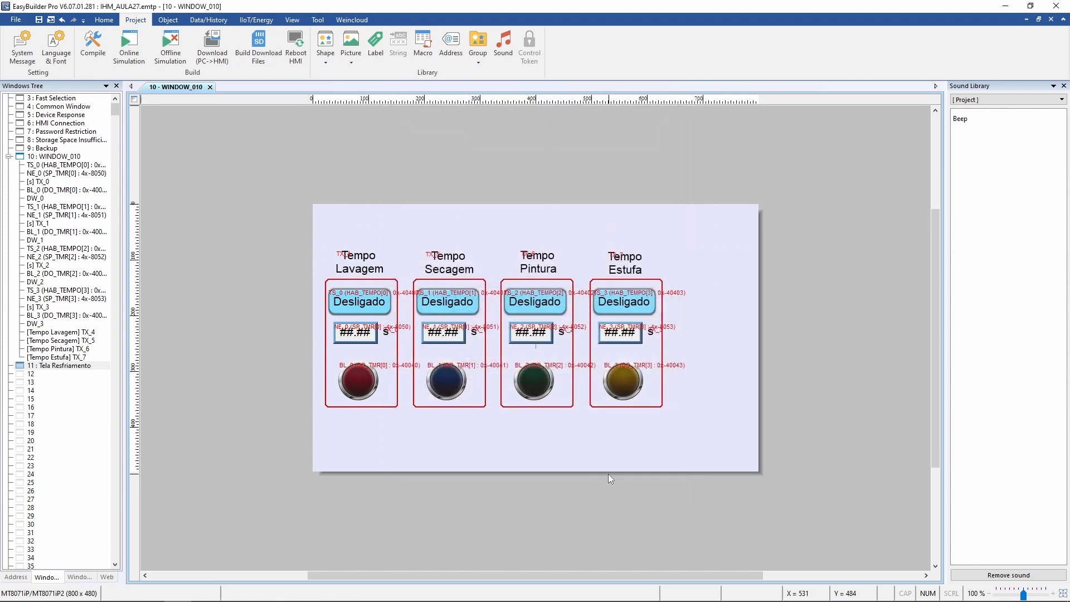
# Paste the Tempo Resfriamento block into window 11 and move it to the upper-left corner of the canvas
pyautogui.doubleClick(77, 367)
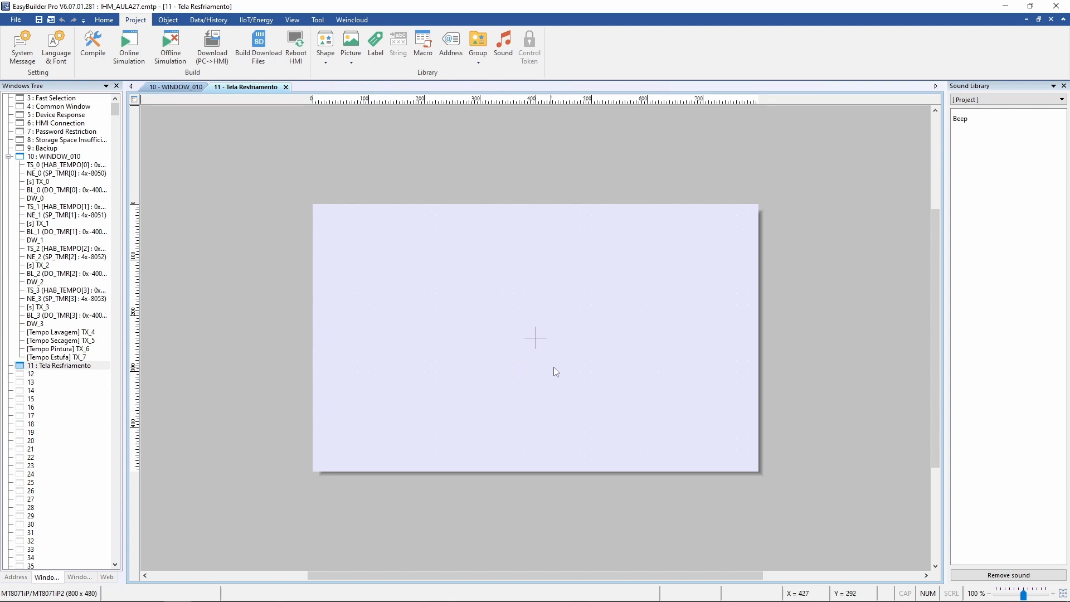
pyautogui.hotkey('ctrl', 'v')
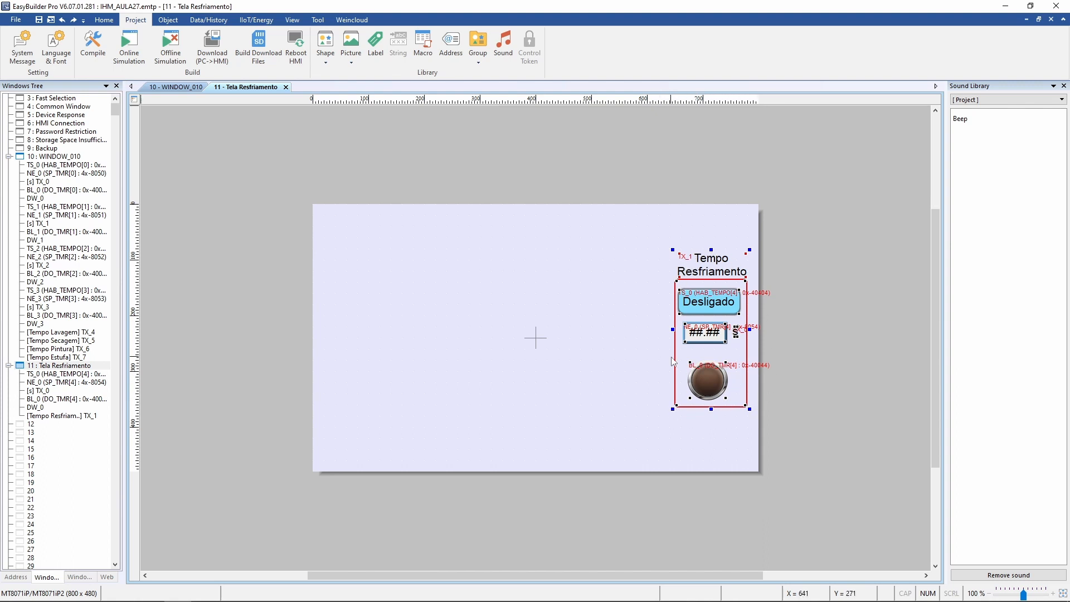
pyautogui.moveTo(716, 298); pyautogui.dragTo(357, 260)
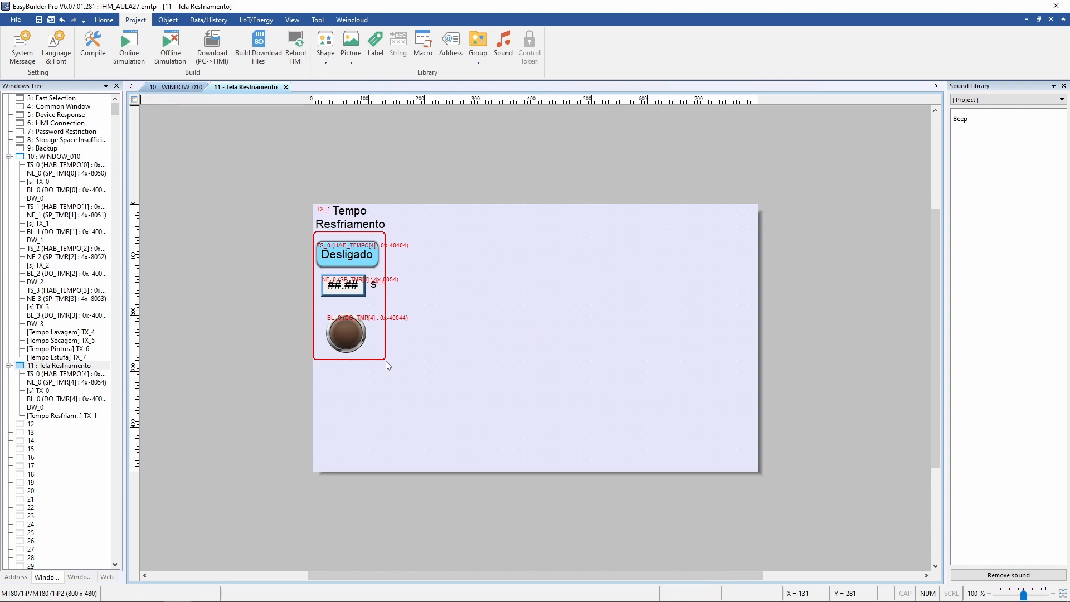
# Resize window 11 to a width of 181 and a height of 280
pyautogui.rightClick(433, 314)
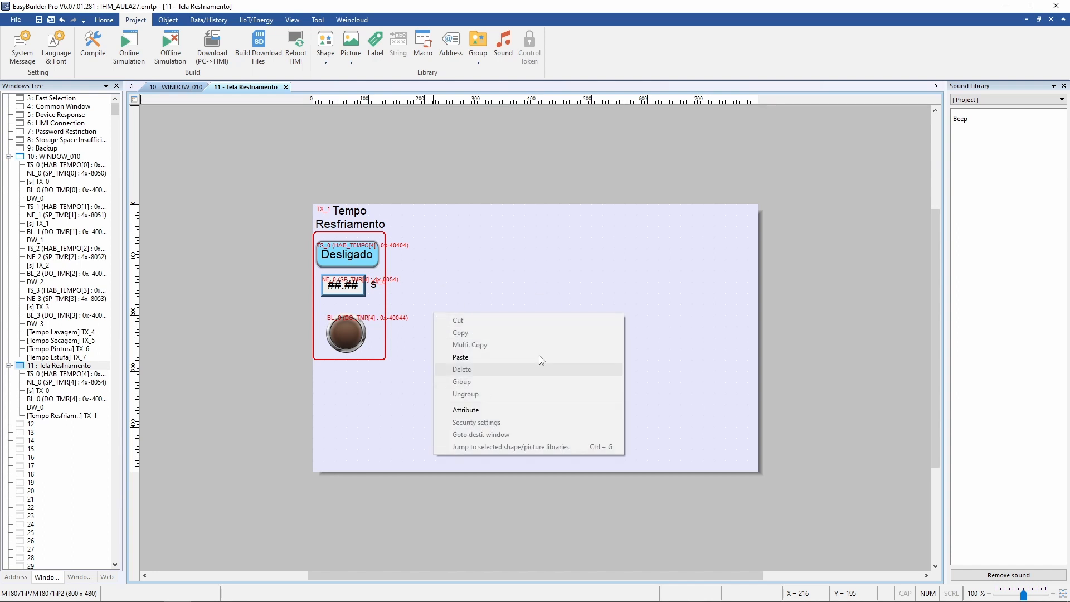
pyautogui.click(483, 412)
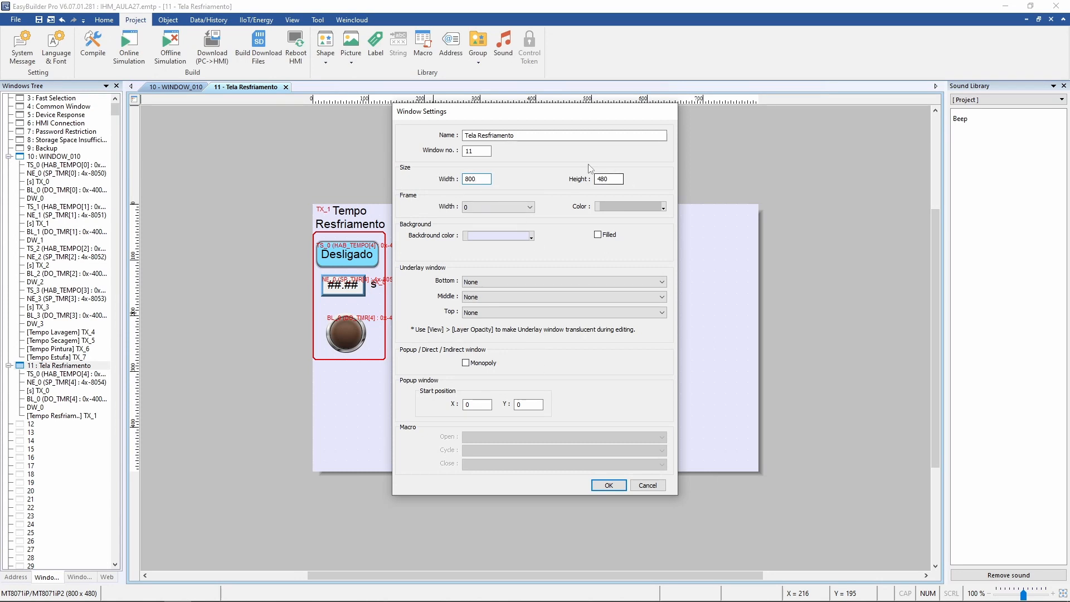
pyautogui.moveTo(480, 179); pyautogui.dragTo(459, 183)
pyautogui.write('181')
pyautogui.press('Tab')
pyautogui.press('Return')
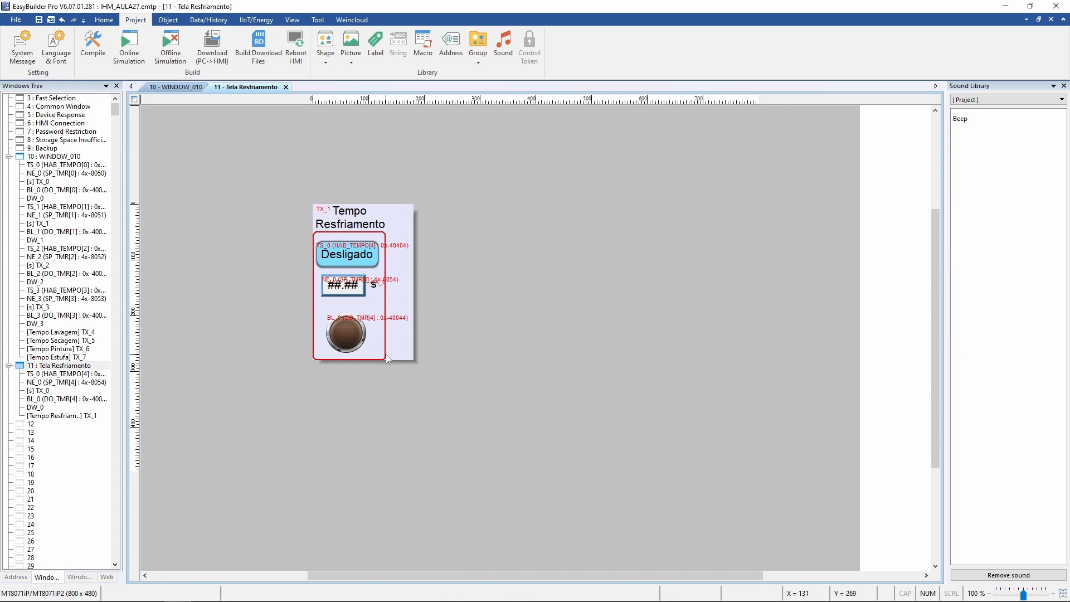
# Set the size of window 11 to width 131 and height 281 so it fits the block
pyautogui.rightClick(407, 322)
pyautogui.click(441, 422)
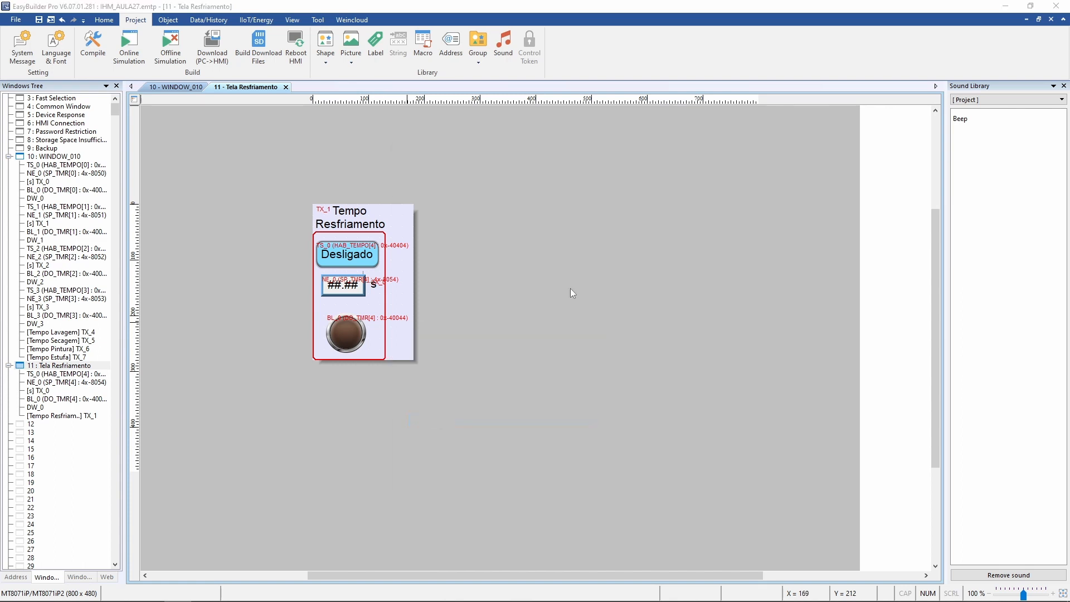
pyautogui.moveTo(481, 179); pyautogui.dragTo(371, 169)
pyautogui.write('1')
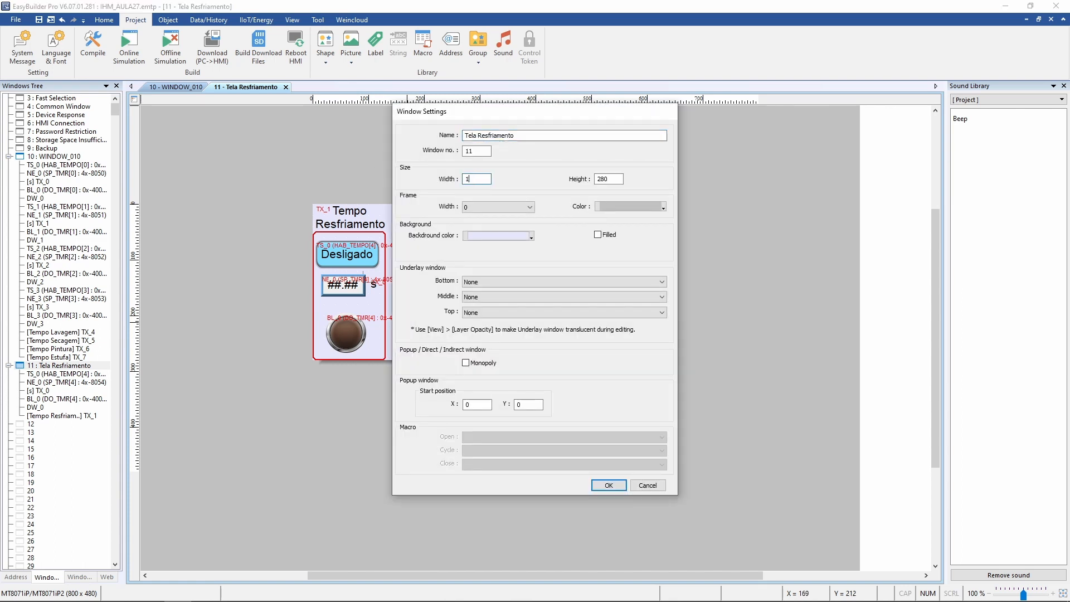
pyautogui.write('31')
pyautogui.click(612, 180)
pyautogui.press('BackSpace')
pyautogui.write('1')
pyautogui.click(610, 486)
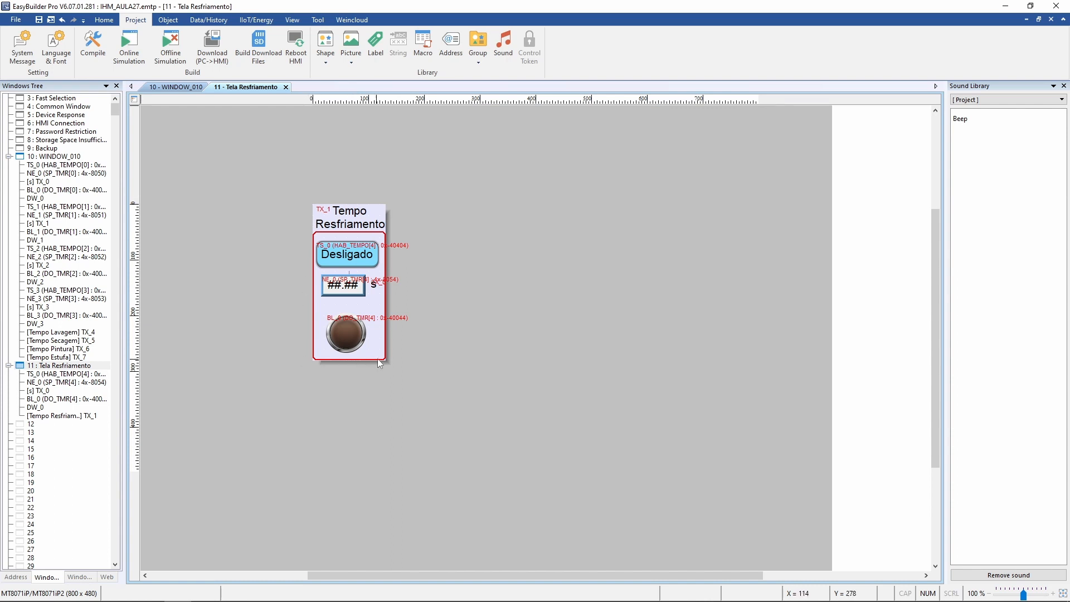
# In WINDOW_010, start a new Direct Window object and assign it window 11, Tela Resfriamento
pyautogui.click(185, 89)
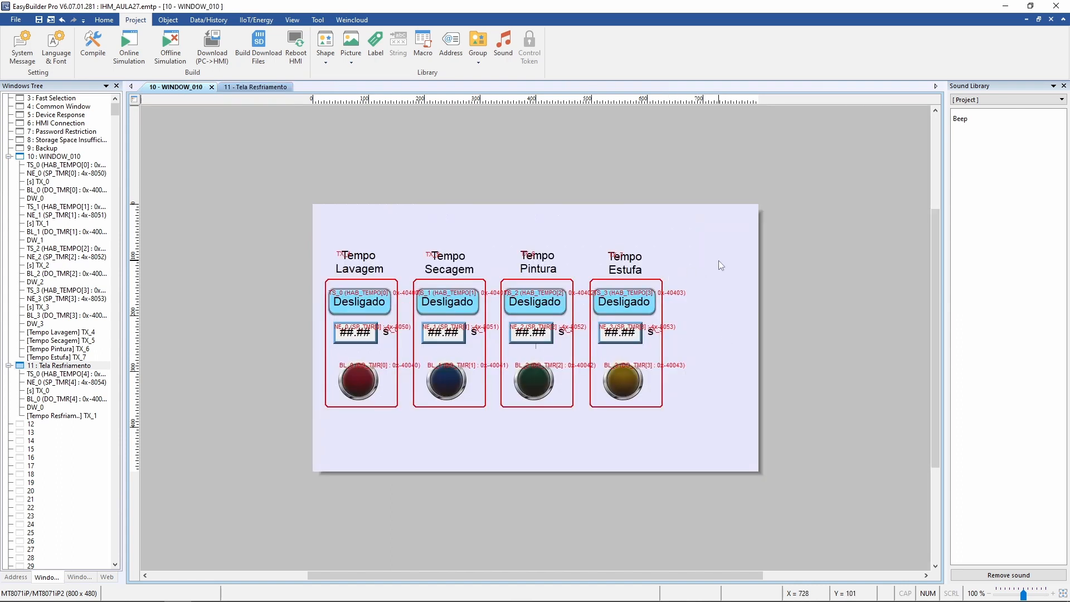
pyautogui.click(172, 21)
pyautogui.click(532, 63)
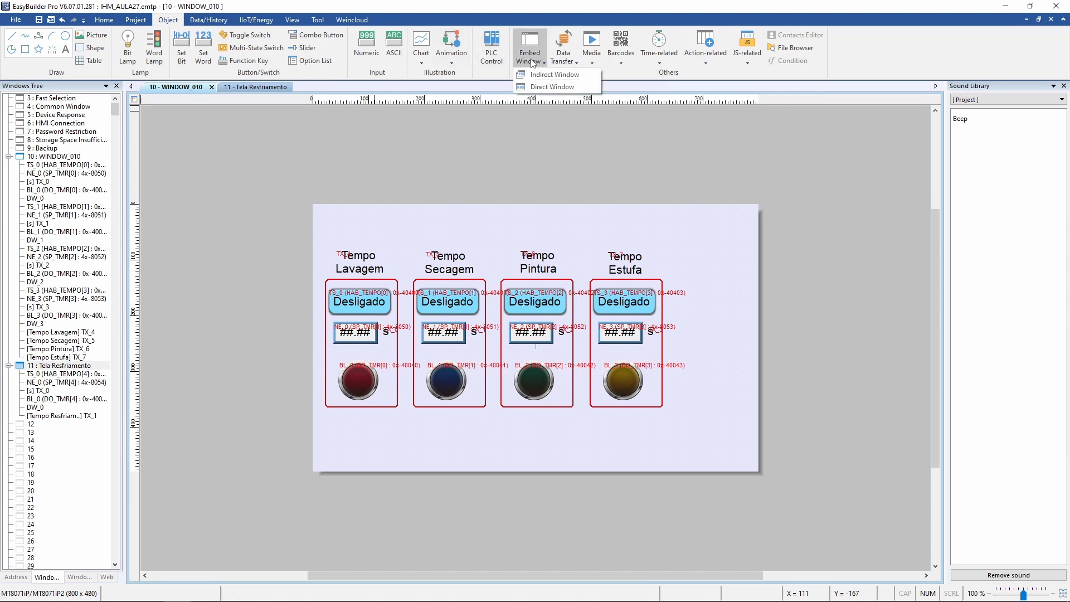
pyautogui.click(559, 88)
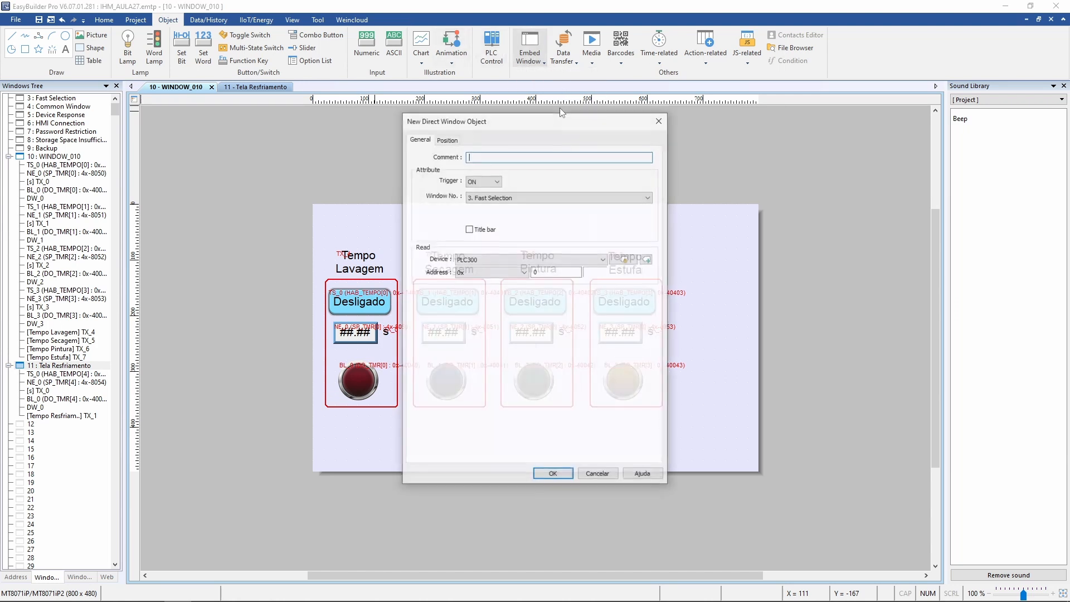
pyautogui.click(566, 202)
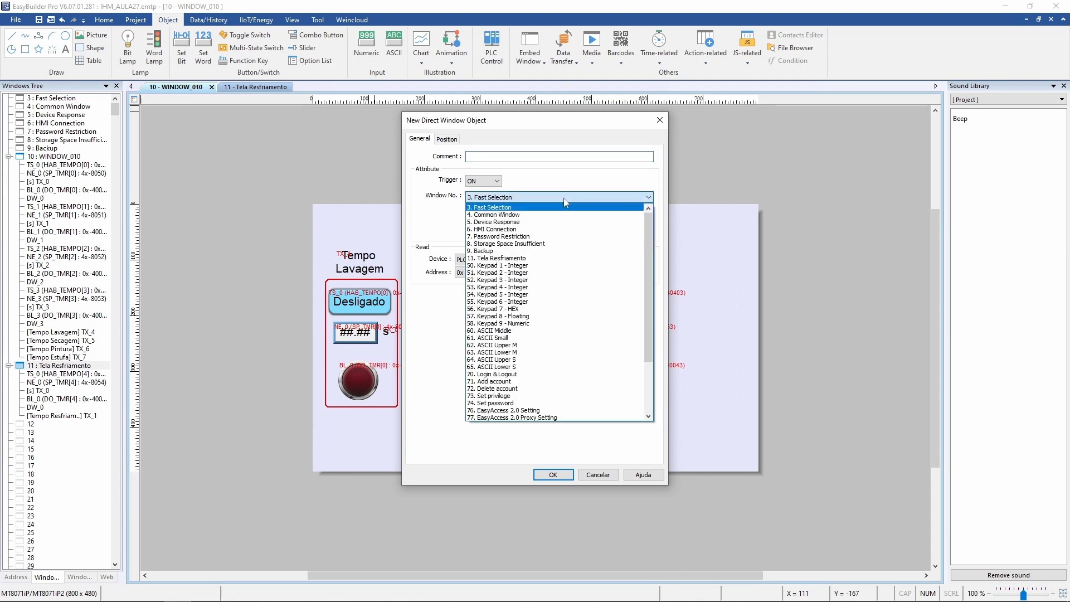
pyautogui.click(497, 260)
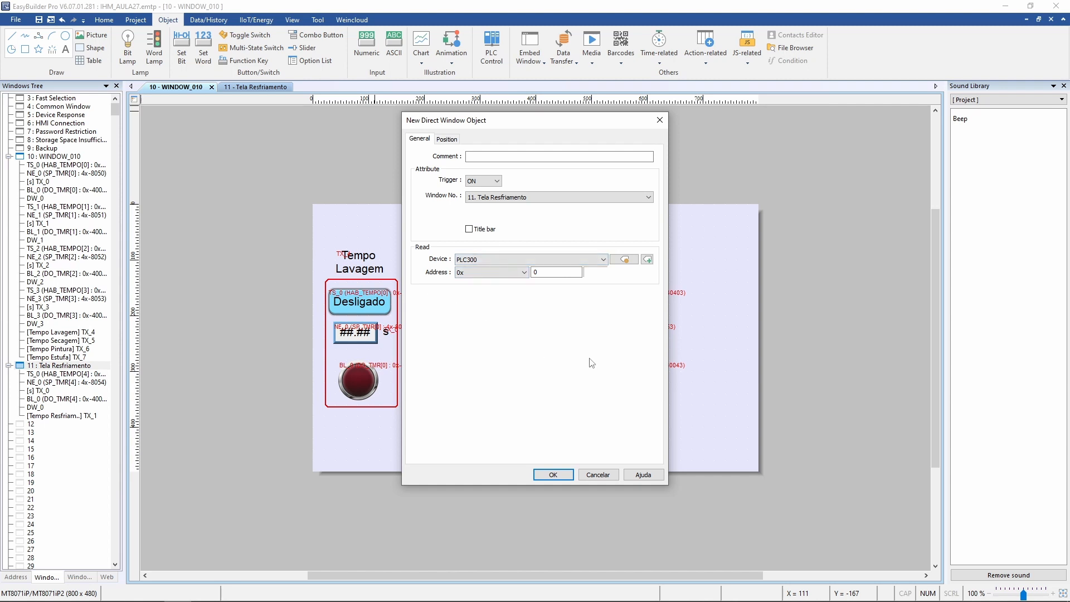
# Set the Direct Window's read address to Local HMI, LB 0, and place the object over the Tempo Estufa area
pyautogui.click(515, 259)
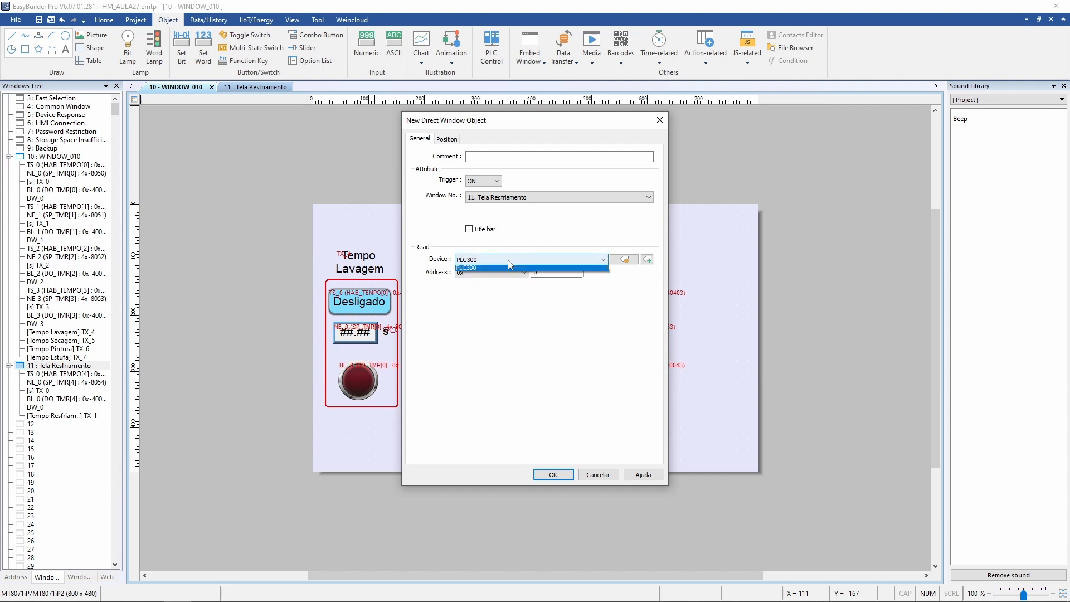
pyautogui.click(478, 270)
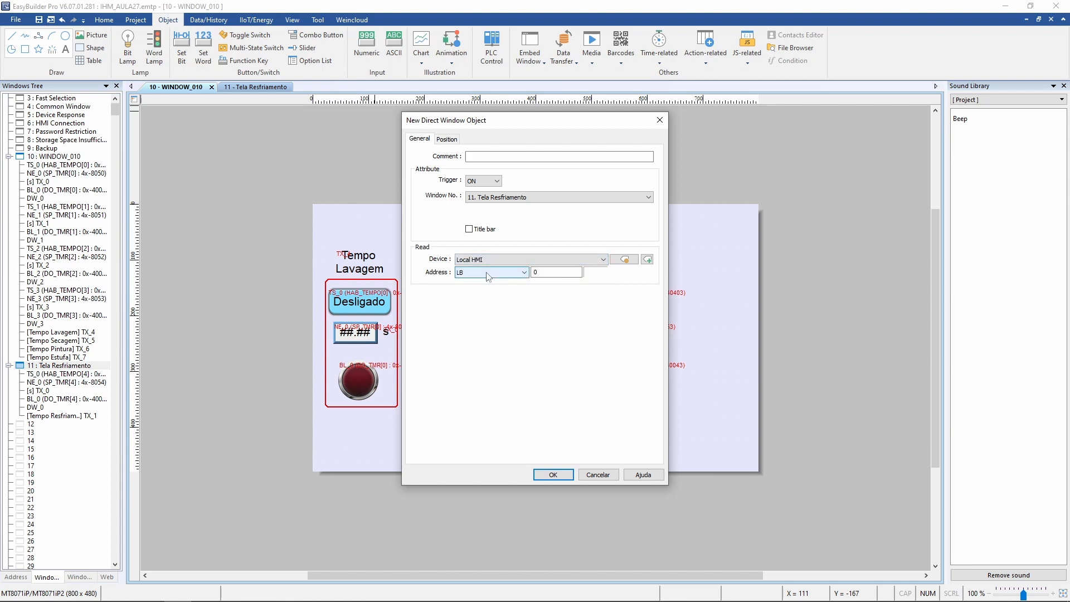
pyautogui.click(489, 272)
pyautogui.click(486, 273)
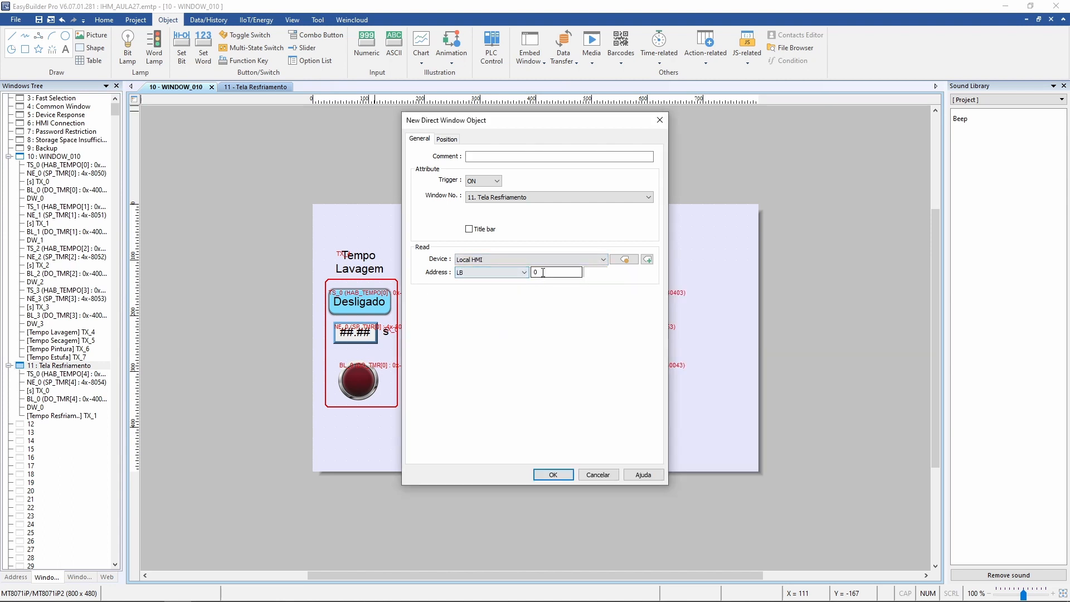
pyautogui.moveTo(545, 272); pyautogui.dragTo(483, 278)
pyautogui.click(545, 273)
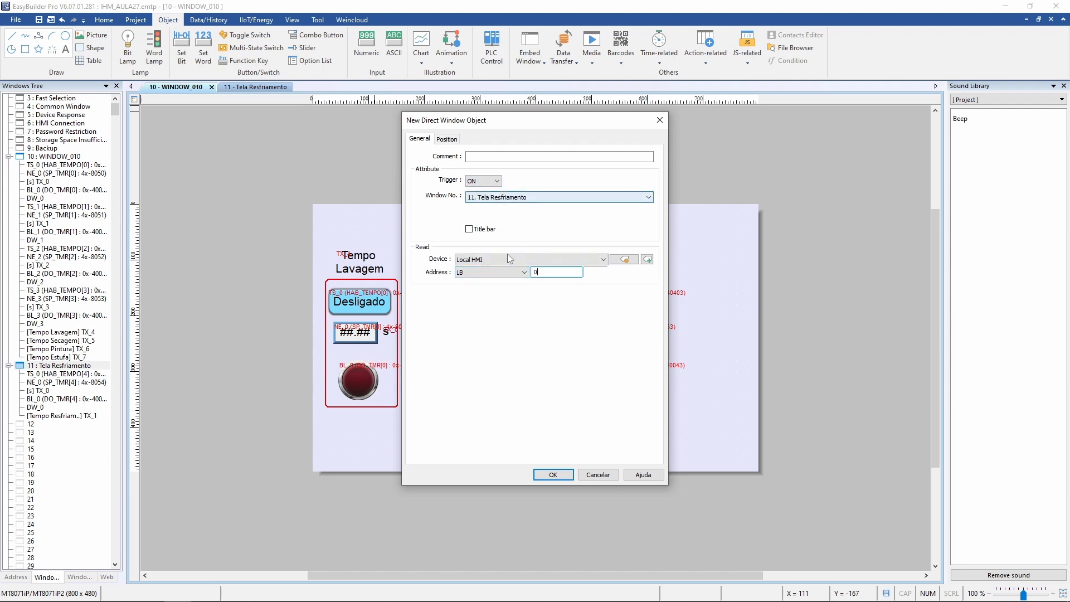
pyautogui.click(554, 474)
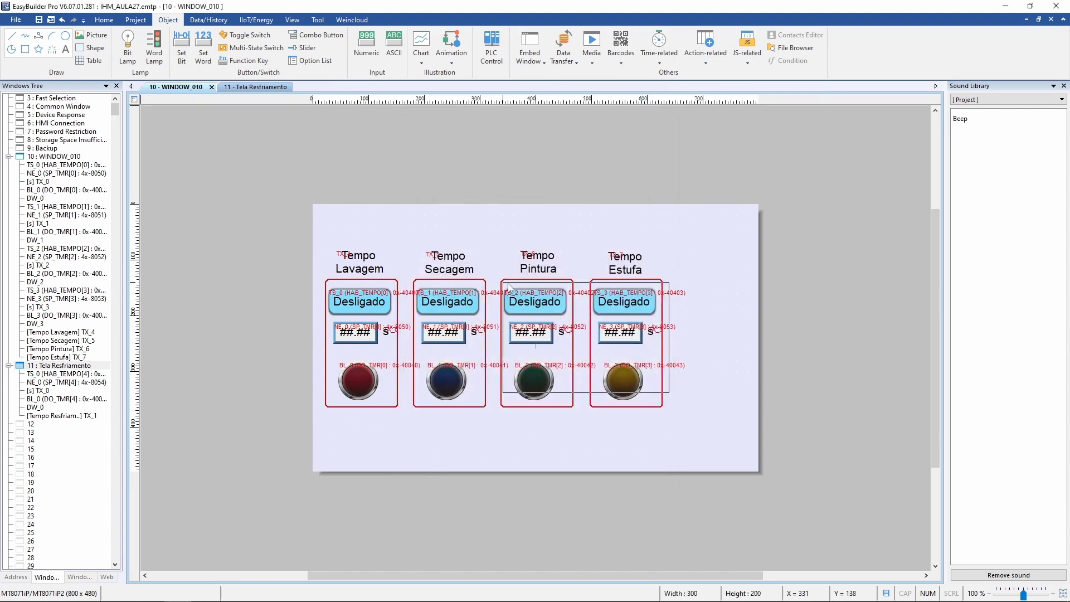
pyautogui.click(562, 252)
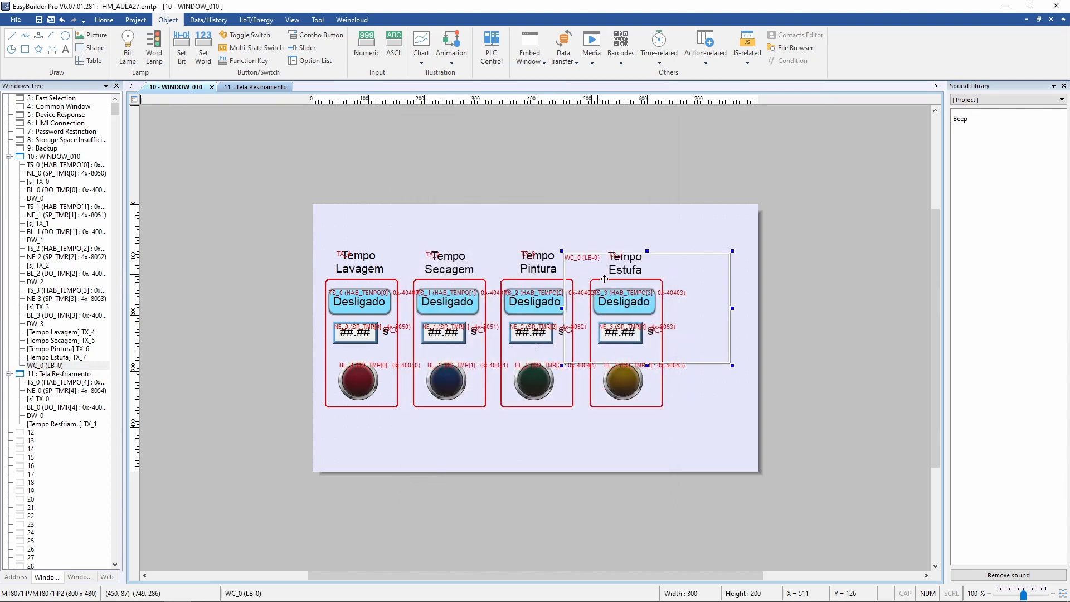
# Set the Direct Window's size to width 131 and height 281 and position it beside the Tempo Estufa block
pyautogui.moveTo(732, 366)
pyautogui.mouseDown()
pyautogui.moveTo(649, 393)
pyautogui.moveTo(715, 389)
pyautogui.moveTo(746, 372)
pyautogui.moveTo(742, 382)
pyautogui.mouseUp()
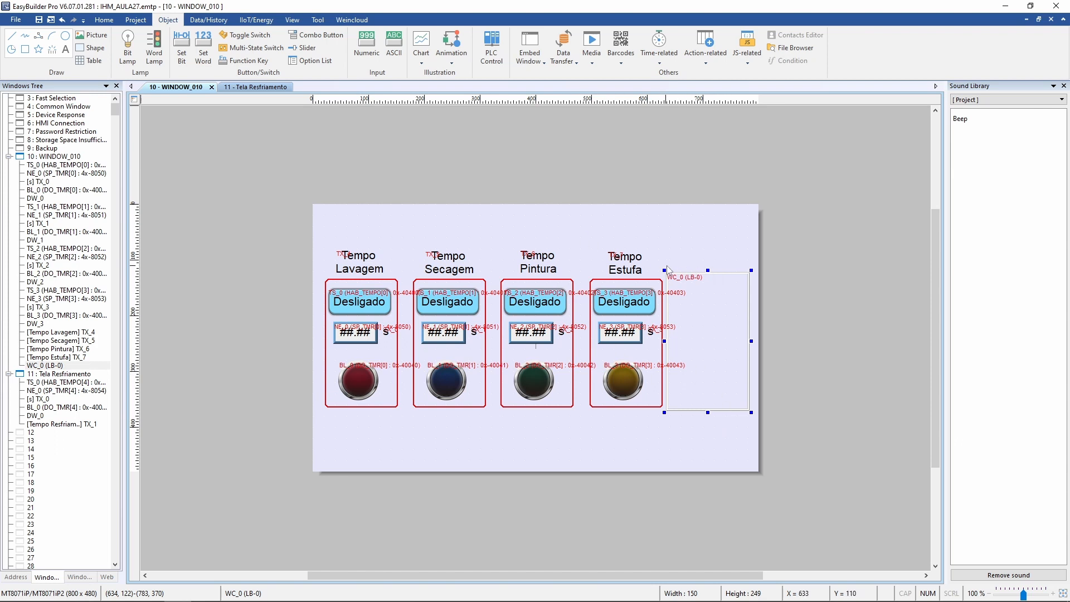
pyautogui.doubleClick(712, 273)
pyautogui.click(475, 140)
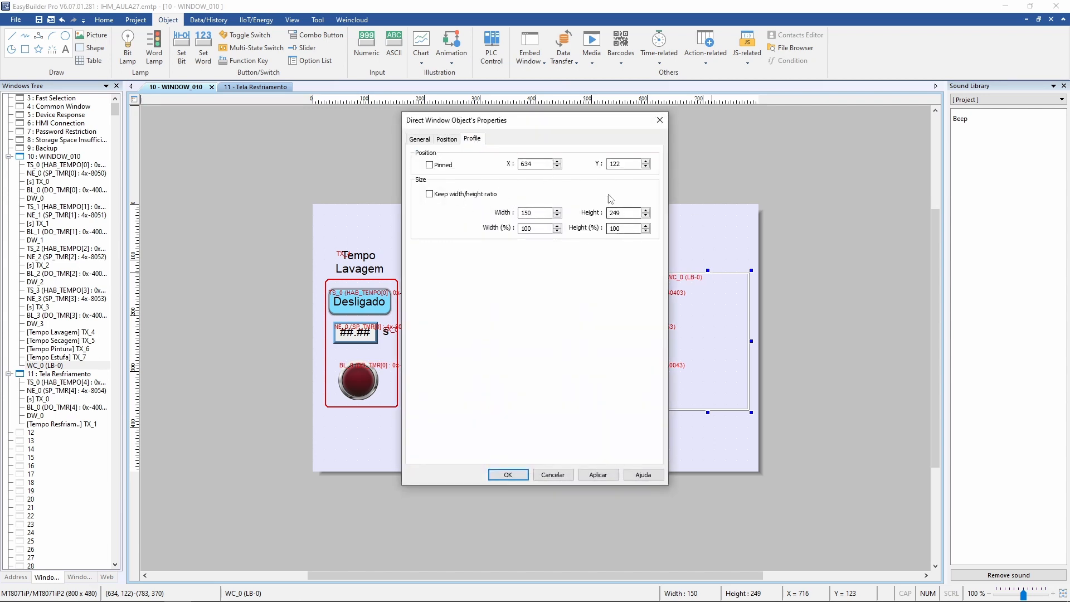
pyautogui.doubleClick(538, 212)
pyautogui.write('131')
pyautogui.press('Tab')
pyautogui.write('2')
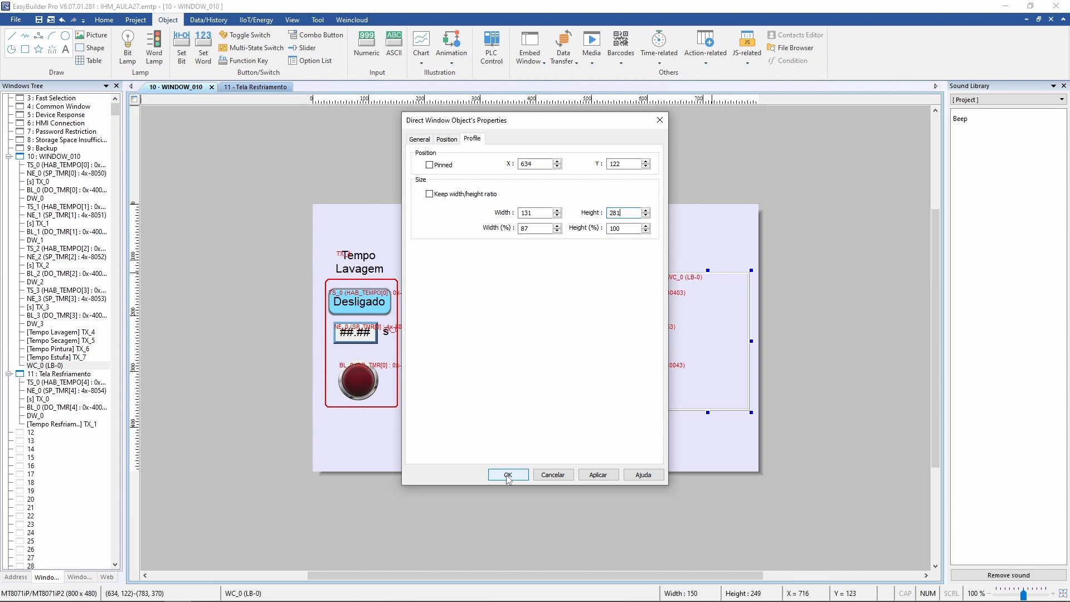
pyautogui.click(508, 475)
pyautogui.moveTo(717, 396); pyautogui.dragTo(719, 376)
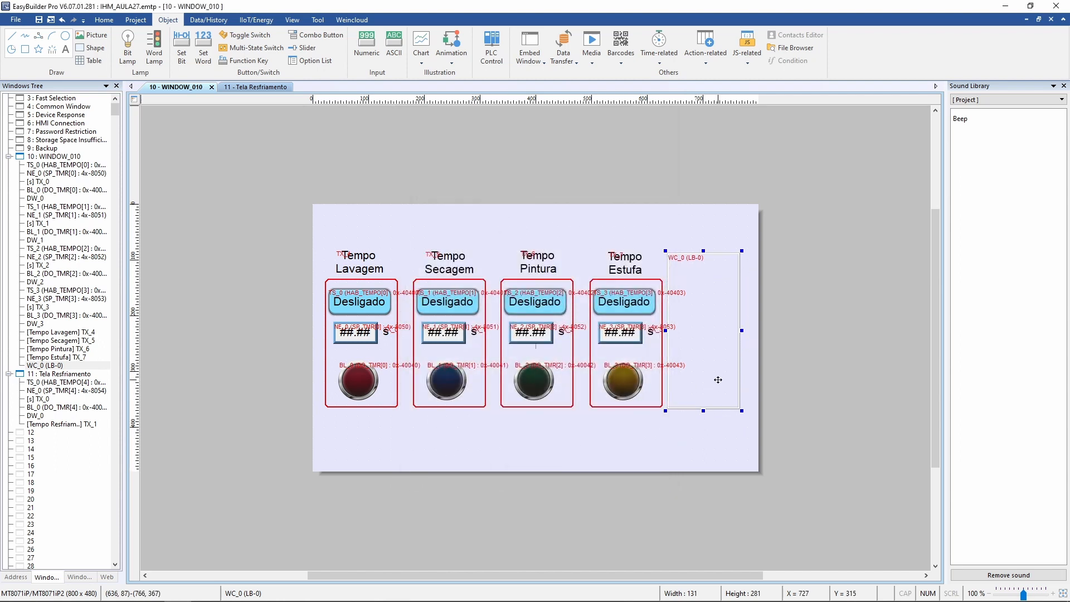
pyautogui.click(705, 453)
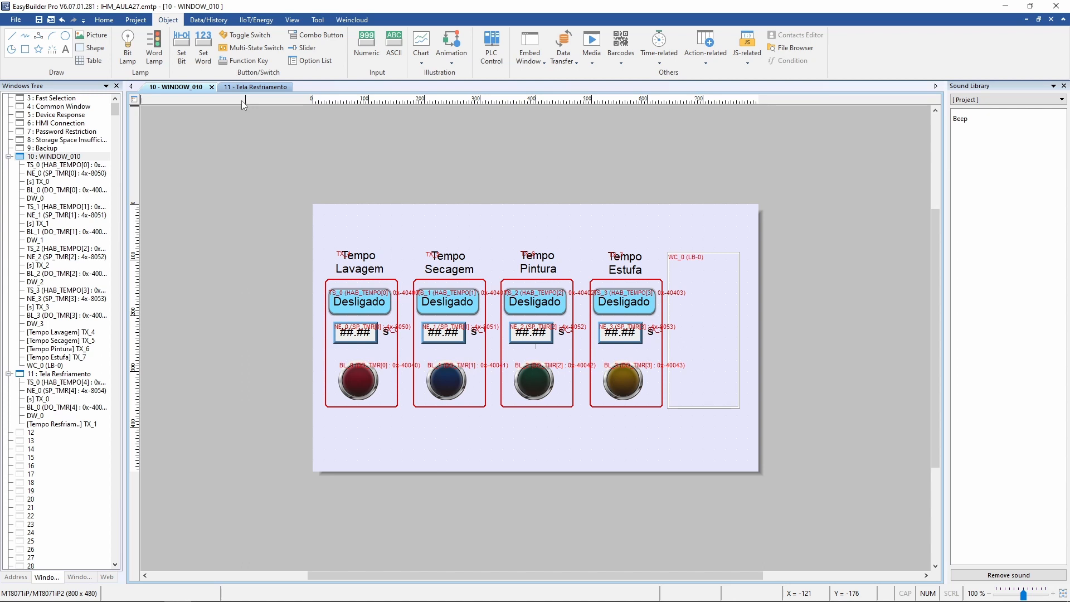
# Start a new Toggle Switch object with its read/write address set to Local HMI, LB 0
pyautogui.click(104, 20)
pyautogui.click(350, 61)
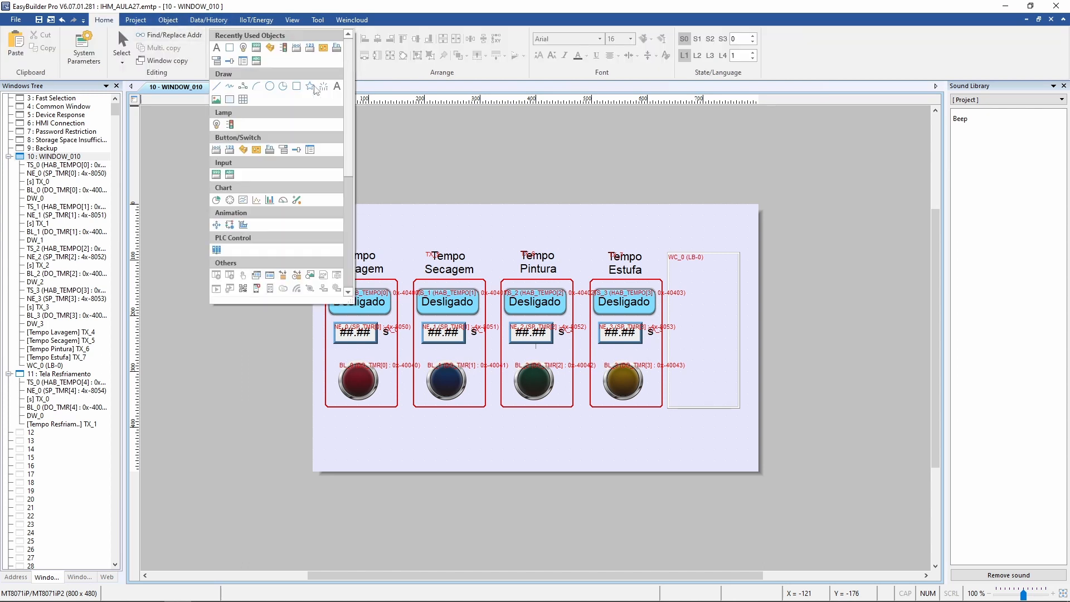
pyautogui.click(244, 149)
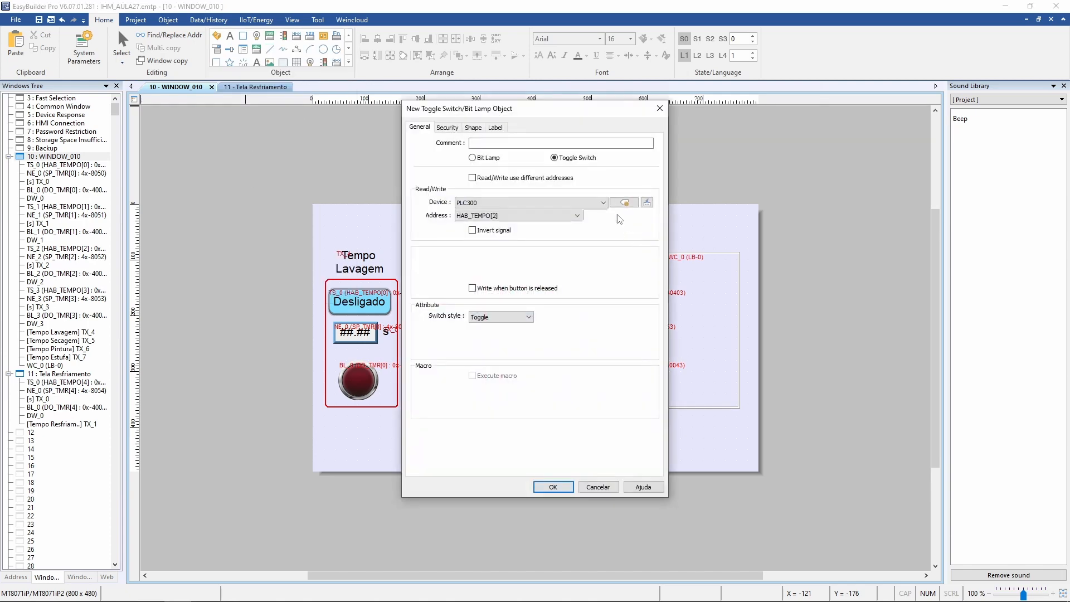
pyautogui.click(543, 203)
pyautogui.click(542, 214)
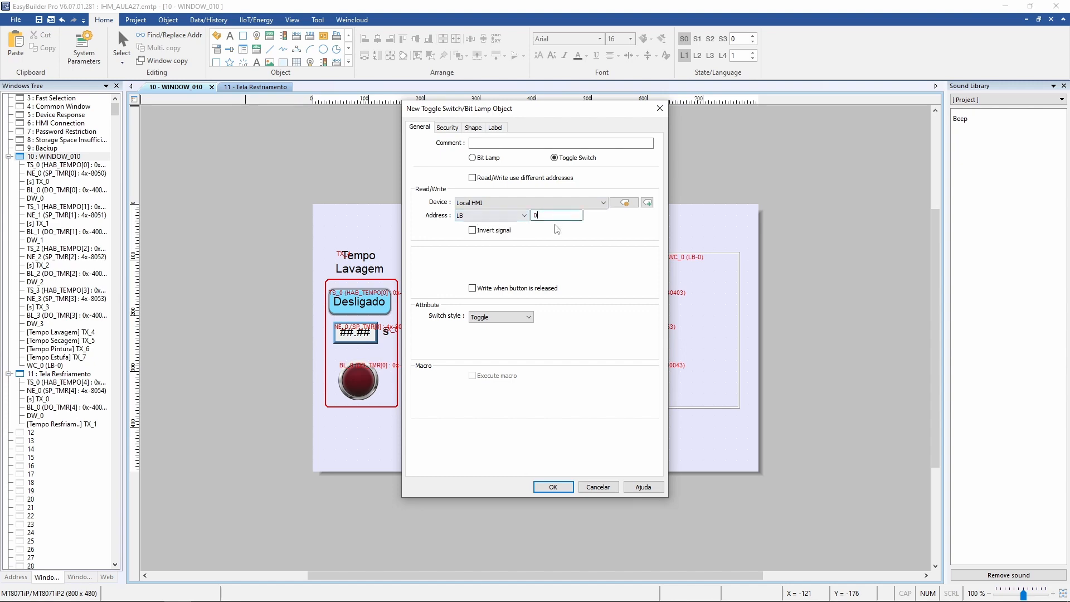
# Give the toggle switch picture 3 from the System Check Box - Crystal library and place it below the Direct Window
pyautogui.click(473, 127)
pyautogui.click(535, 269)
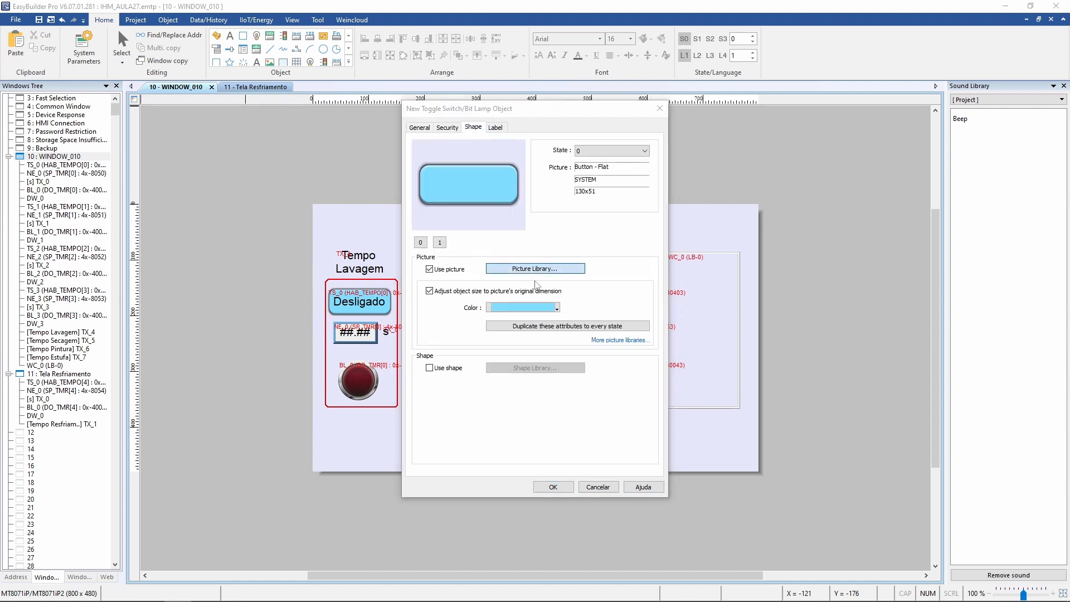
pyautogui.click(473, 181)
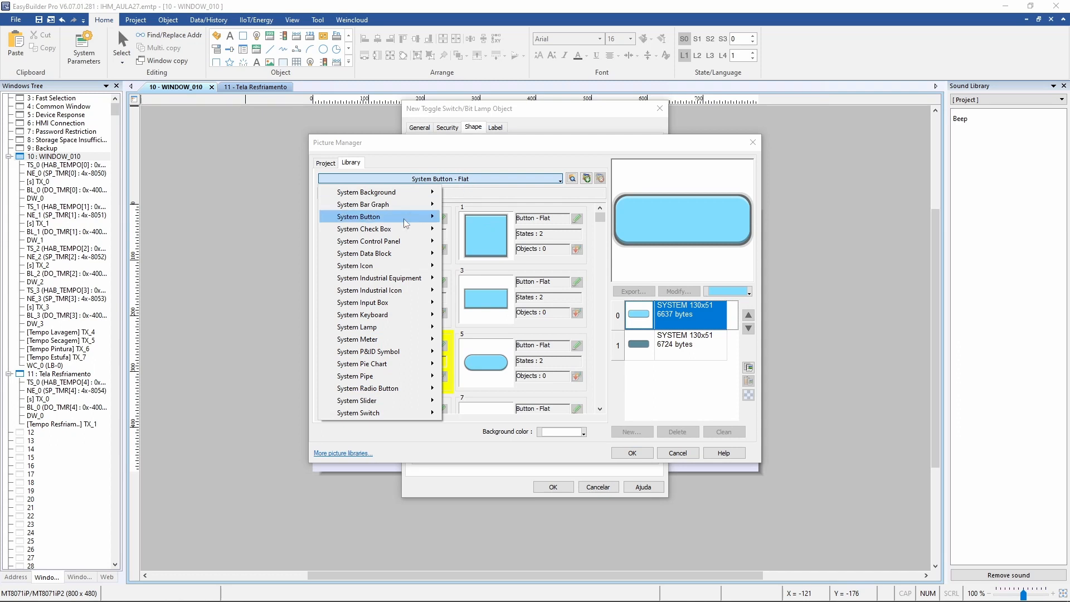
pyautogui.moveTo(402, 232)
pyautogui.click(467, 231)
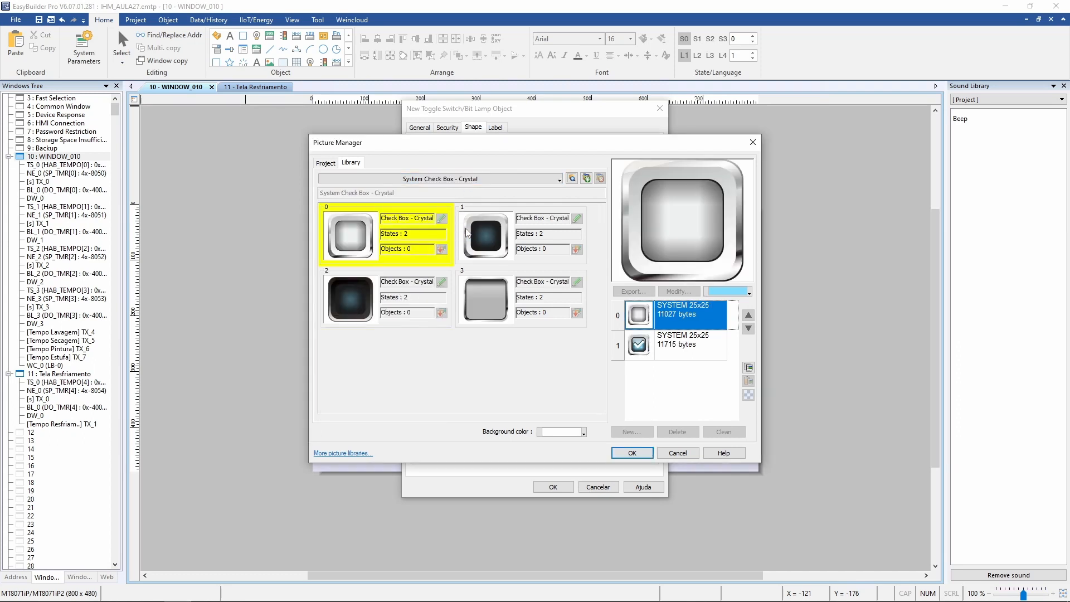
pyautogui.click(490, 304)
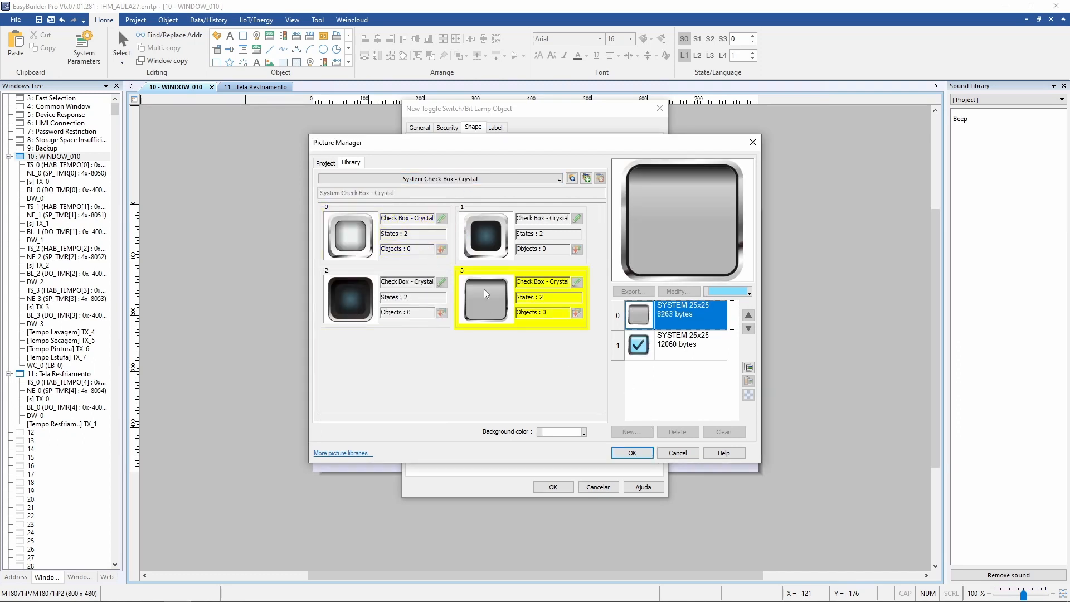
pyautogui.click(632, 453)
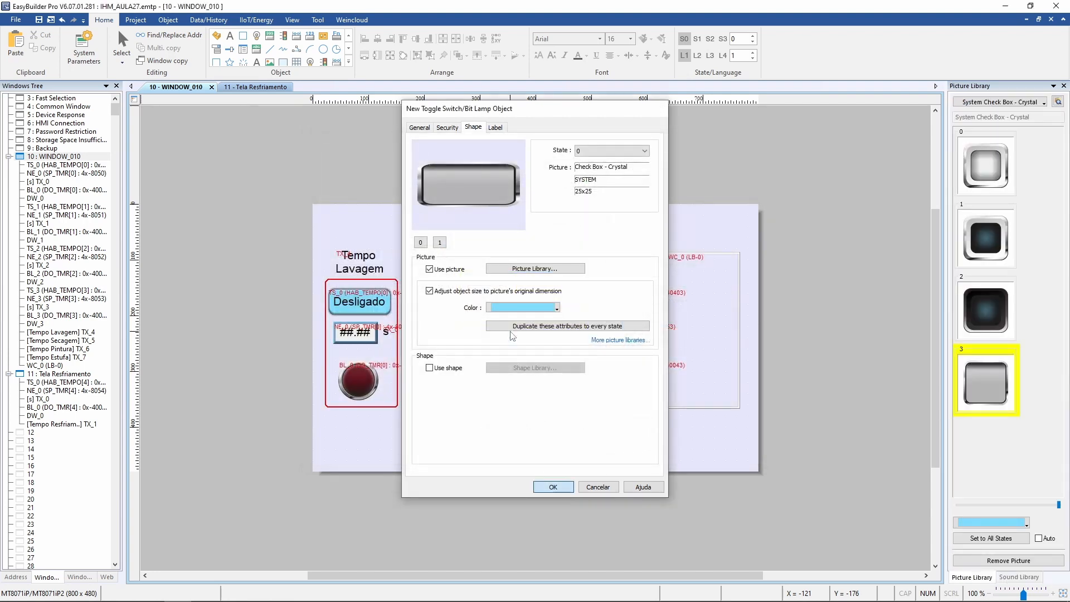
pyautogui.click(553, 486)
pyautogui.click(692, 434)
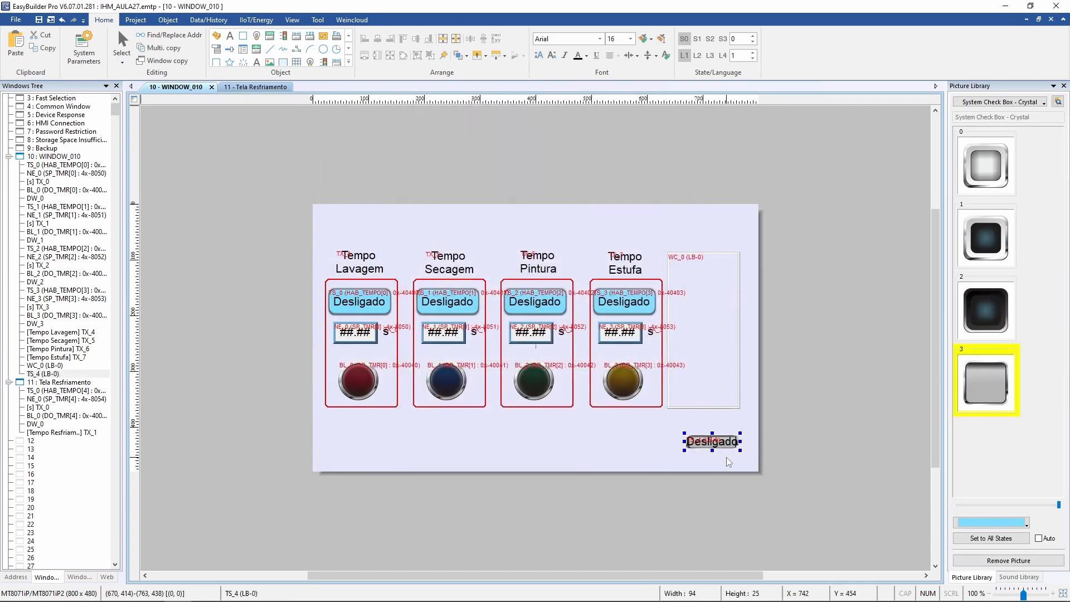
# Turn off the new toggle switch's label and resize it to about 42 by 49 beneath the Direct Window's corner
pyautogui.doubleClick(712, 441)
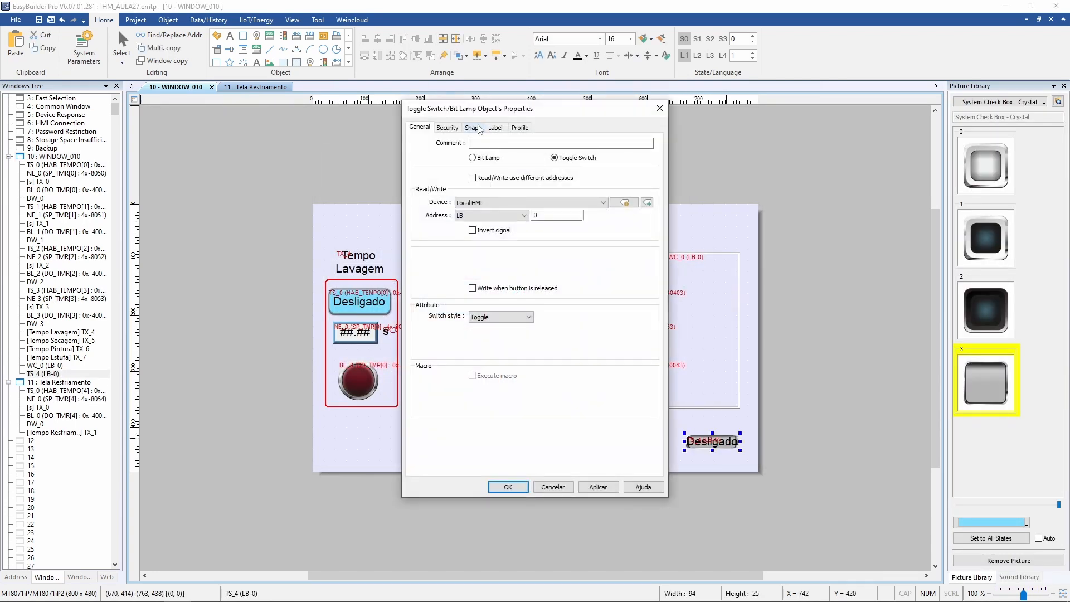
pyautogui.click(474, 127)
pyautogui.click(495, 128)
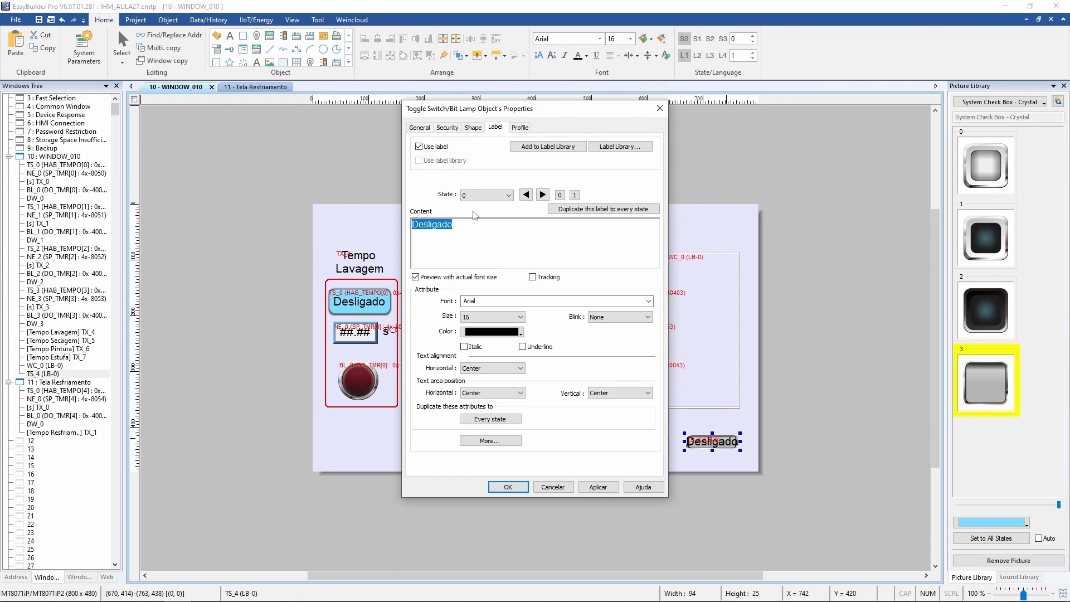
pyautogui.click(443, 147)
pyautogui.click(474, 127)
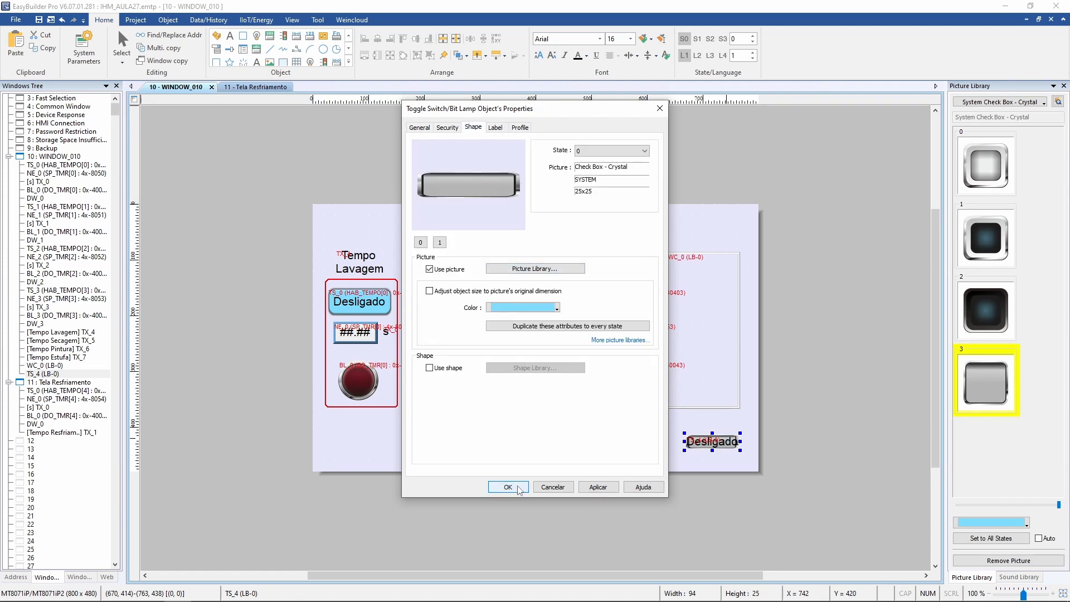
pyautogui.click(508, 487)
pyautogui.moveTo(740, 451); pyautogui.dragTo(678, 438)
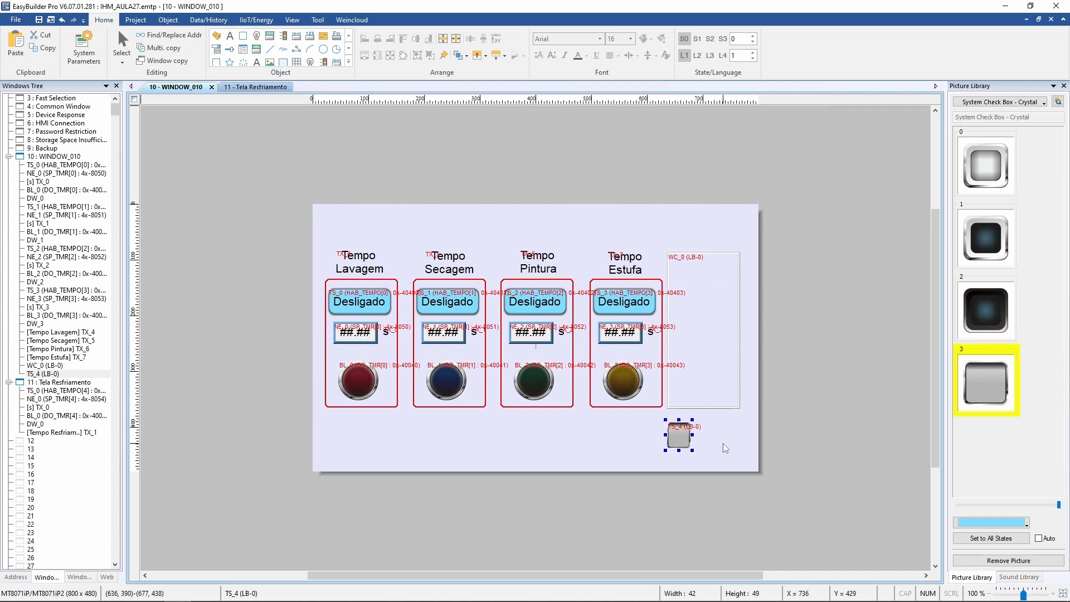
pyautogui.click(322, 212)
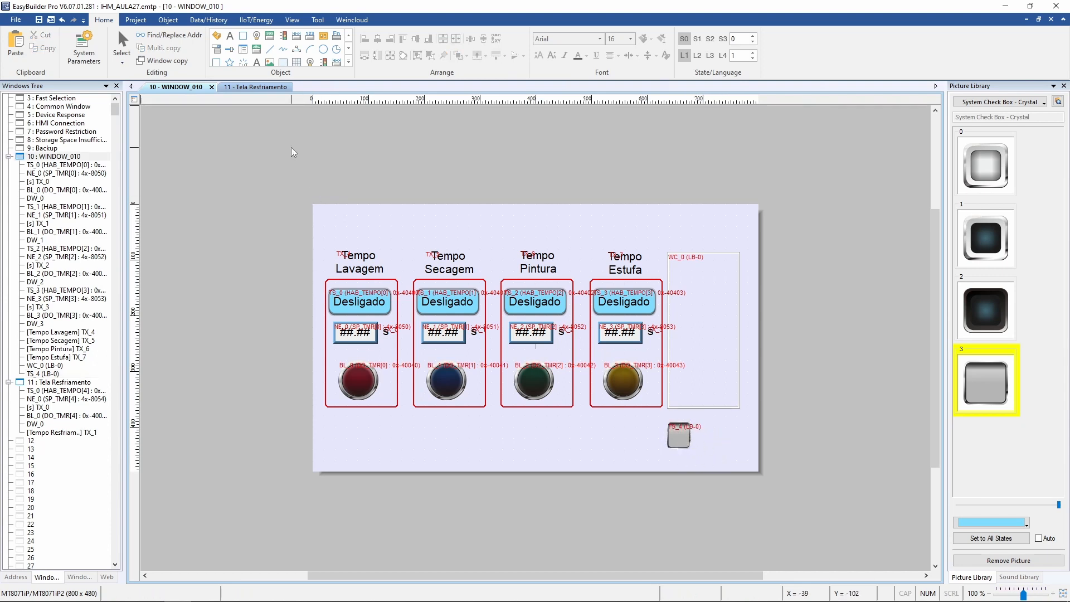
# Start the online simulation and switch on the Lavagem, Secagem, Pintura and Estufa timers
pyautogui.click(139, 24)
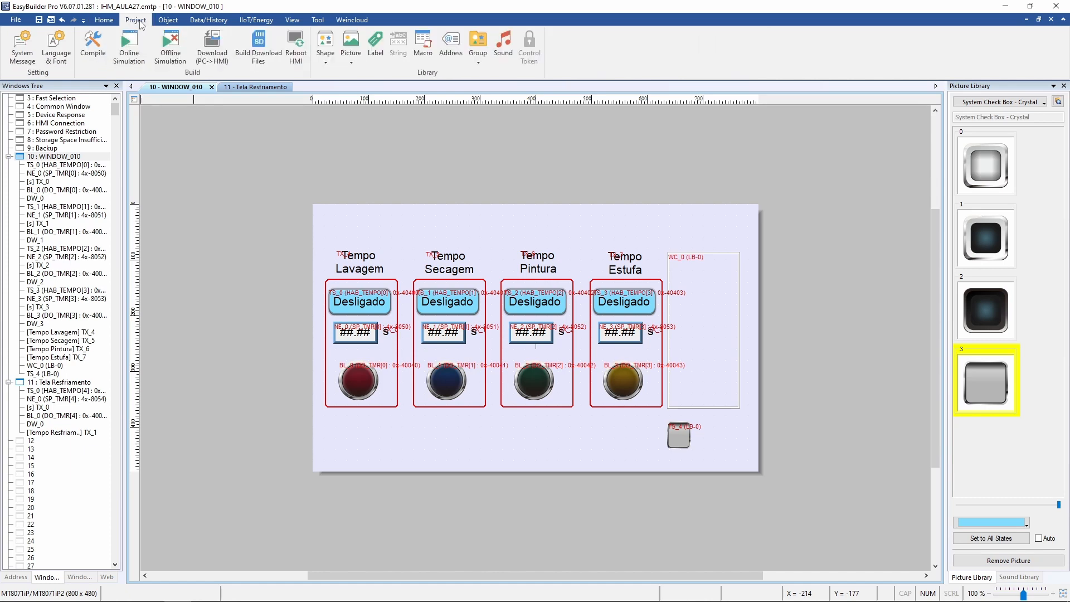
pyautogui.click(129, 47)
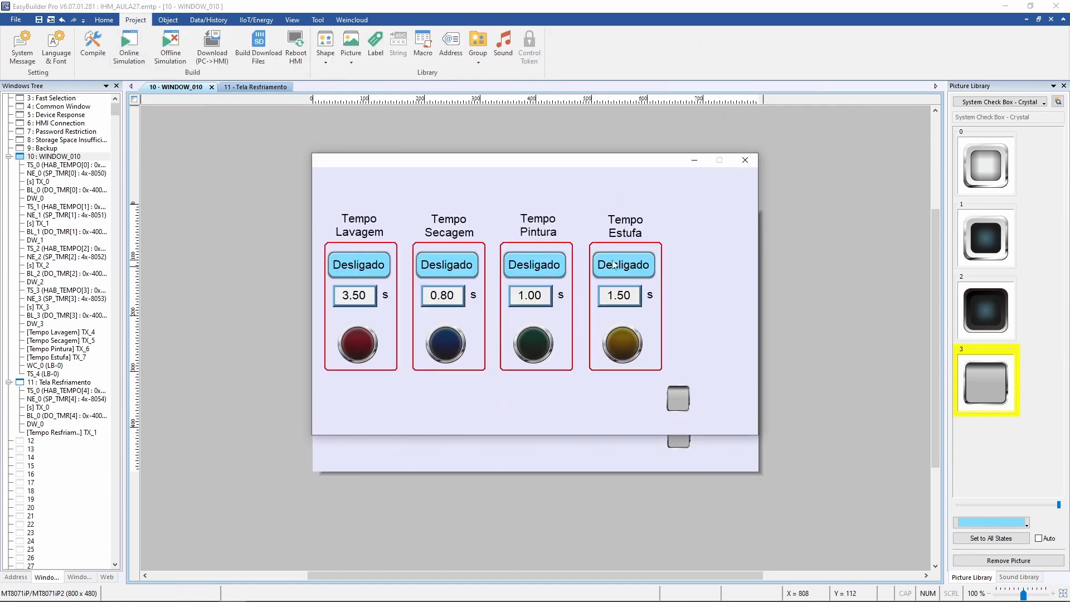
pyautogui.click(363, 270)
pyautogui.click(459, 264)
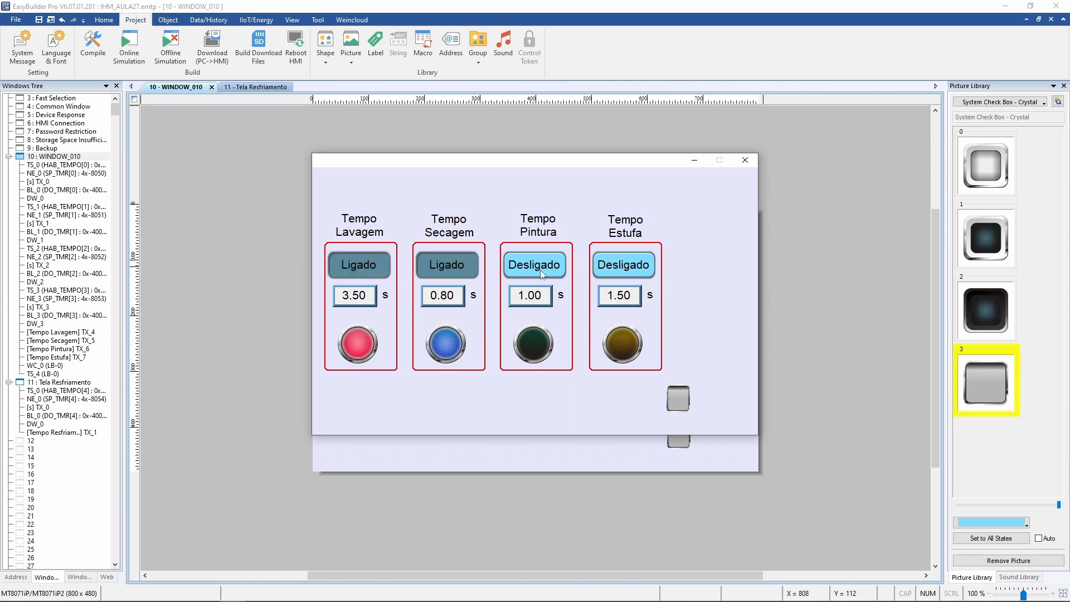
pyautogui.click(538, 267)
pyautogui.click(624, 266)
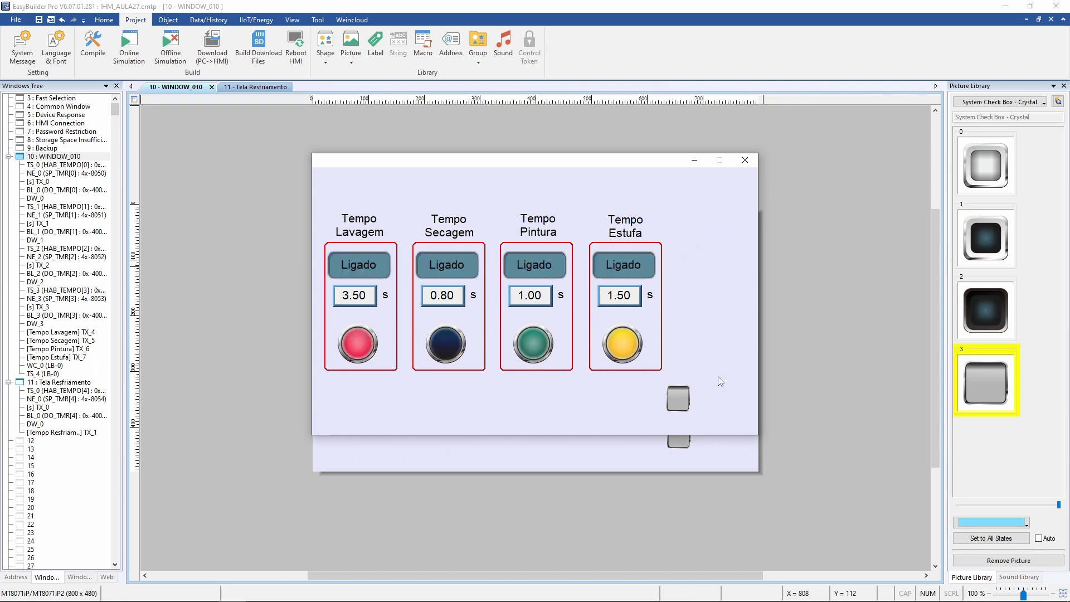
# Switch off the Estufa, Pintura, Secagem and Lavagem timers in the running simulation
pyautogui.click(624, 265)
pyautogui.click(536, 266)
pyautogui.click(447, 265)
pyautogui.click(370, 269)
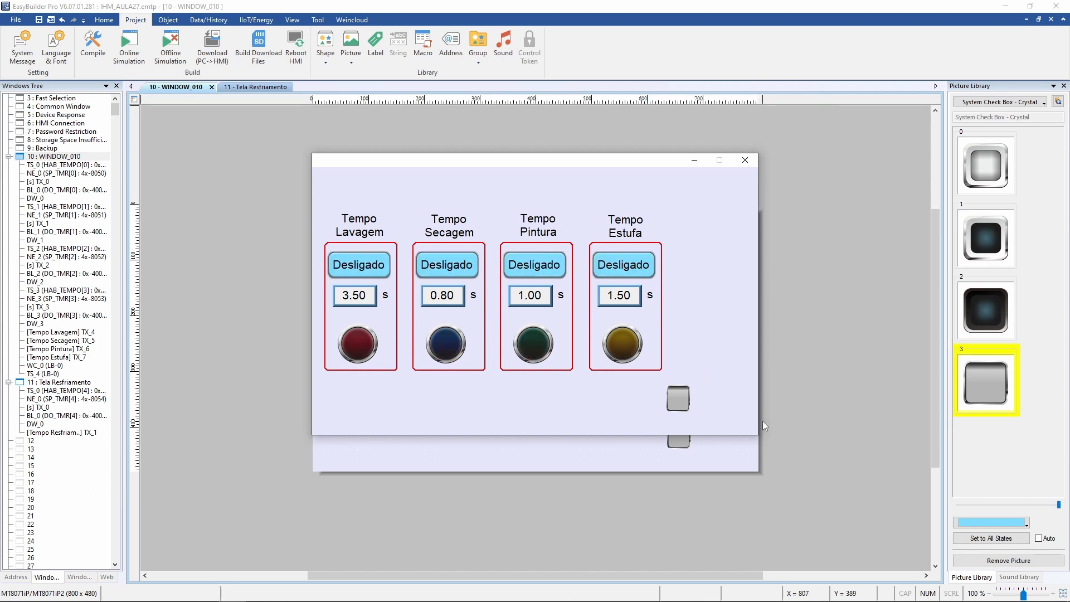
# Toggle the check-box switch on and off several times in the simulation to test showing and hiding the Tempo Resfriamento window
pyautogui.click(685, 402)
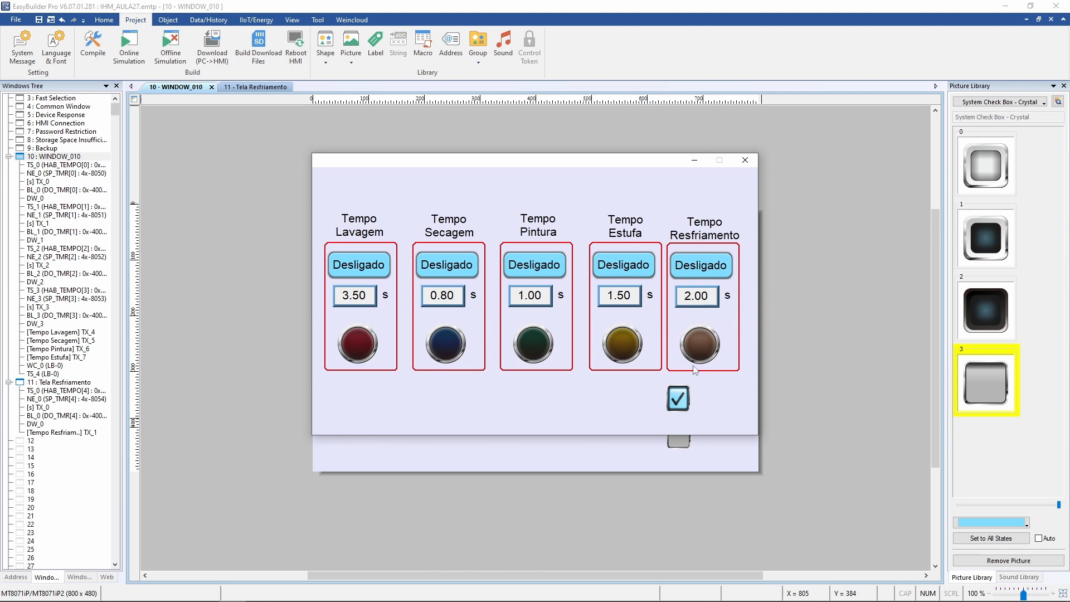
pyautogui.click(685, 402)
pyautogui.click(684, 402)
pyautogui.click(684, 402)
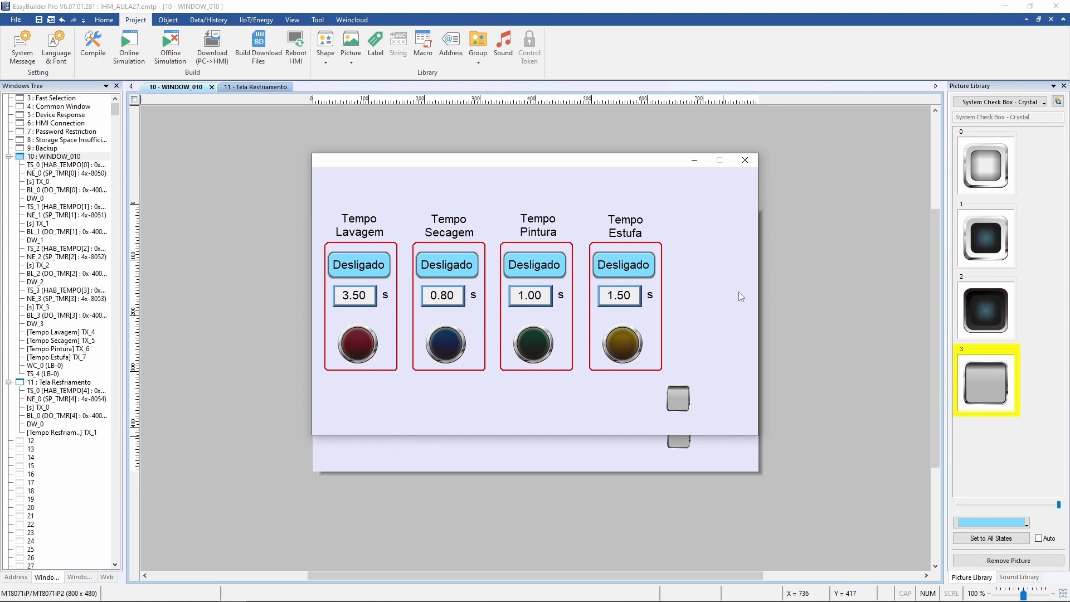
pyautogui.click(684, 399)
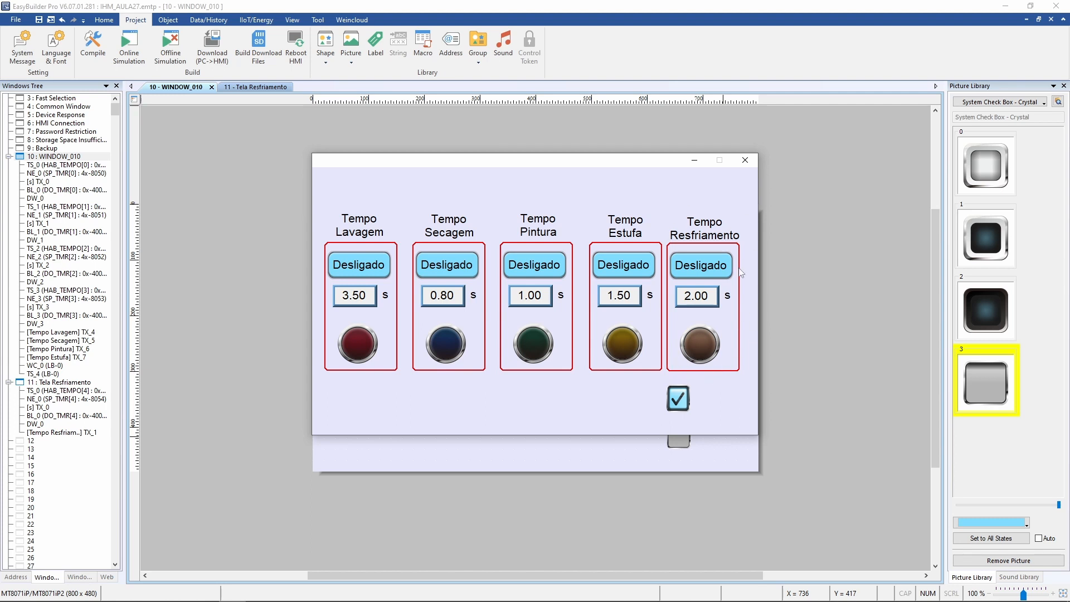
pyautogui.click(680, 400)
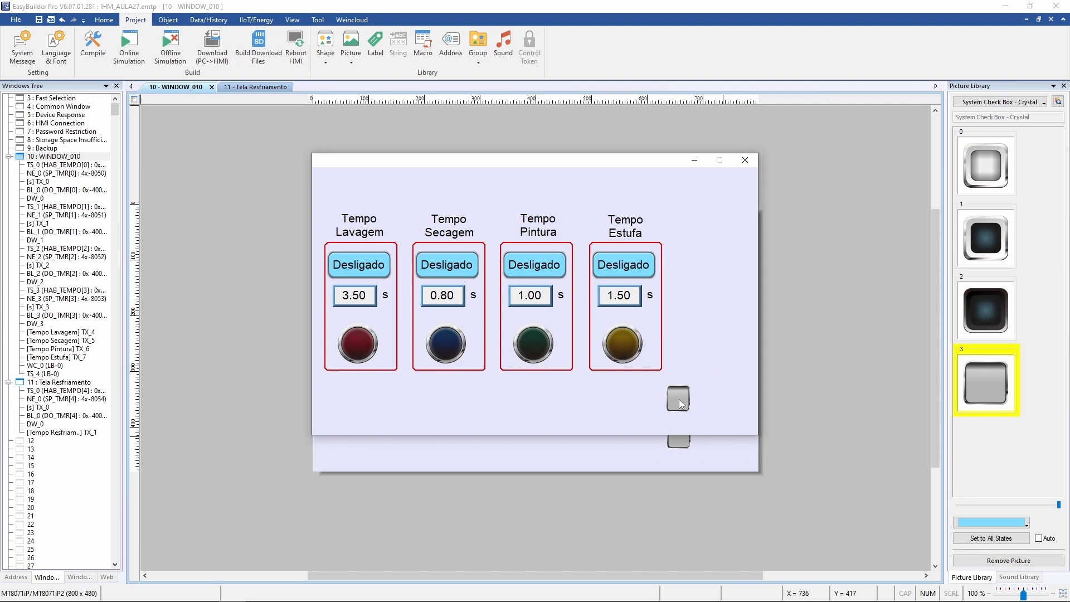
pyautogui.click(680, 401)
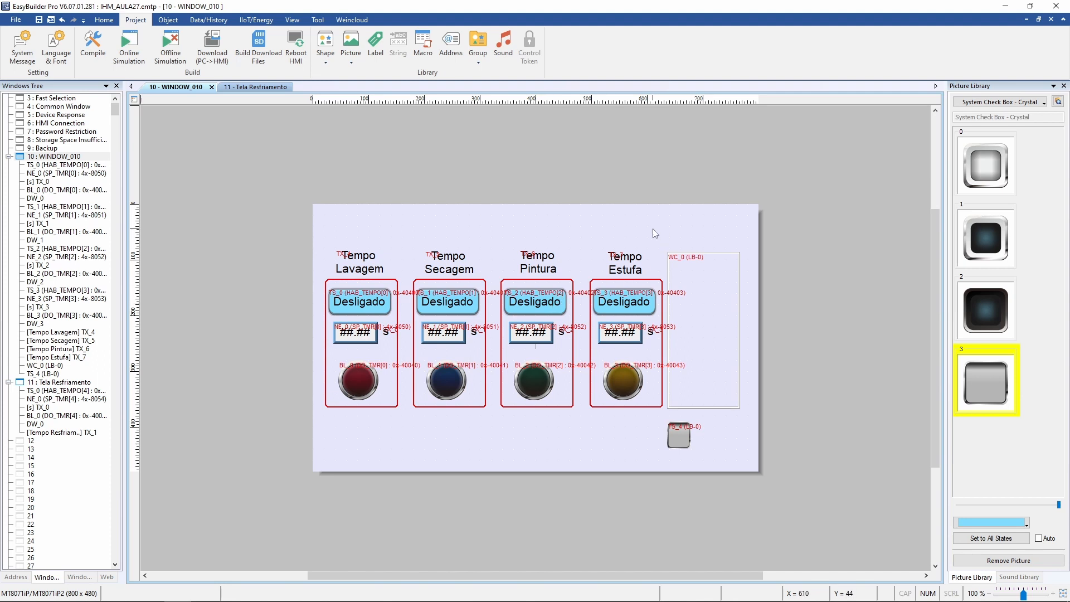
# Cut the complete Lavagem, Secagem and Pintura timer groups out of WINDOW_010, leaving the Estufa group in place
pyautogui.moveTo(654, 229); pyautogui.dragTo(784, 456)
pyautogui.click(679, 441)
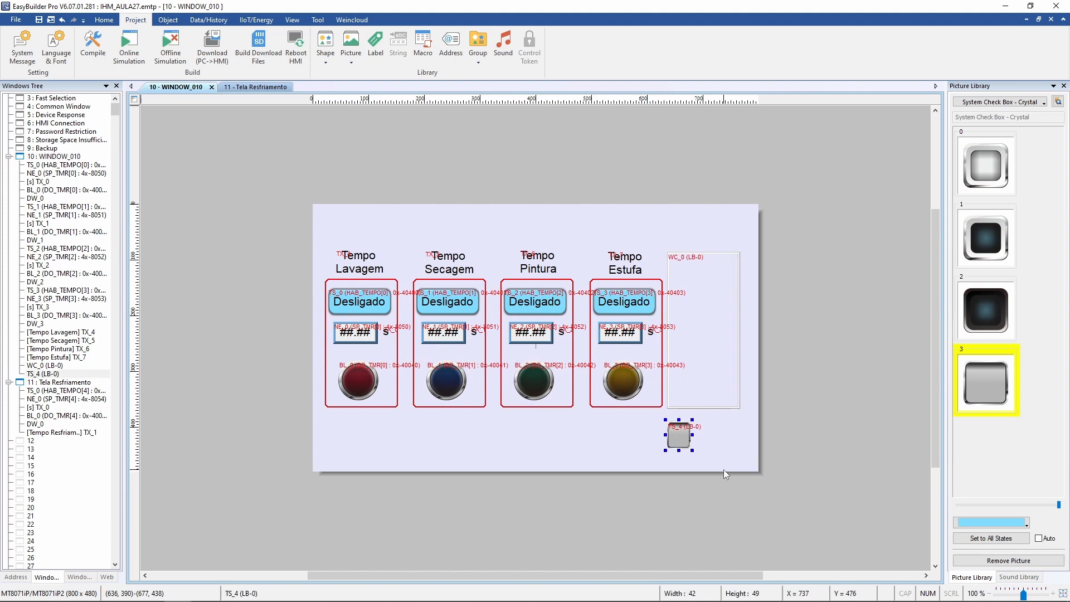
pyautogui.moveTo(638, 224); pyautogui.dragTo(790, 418)
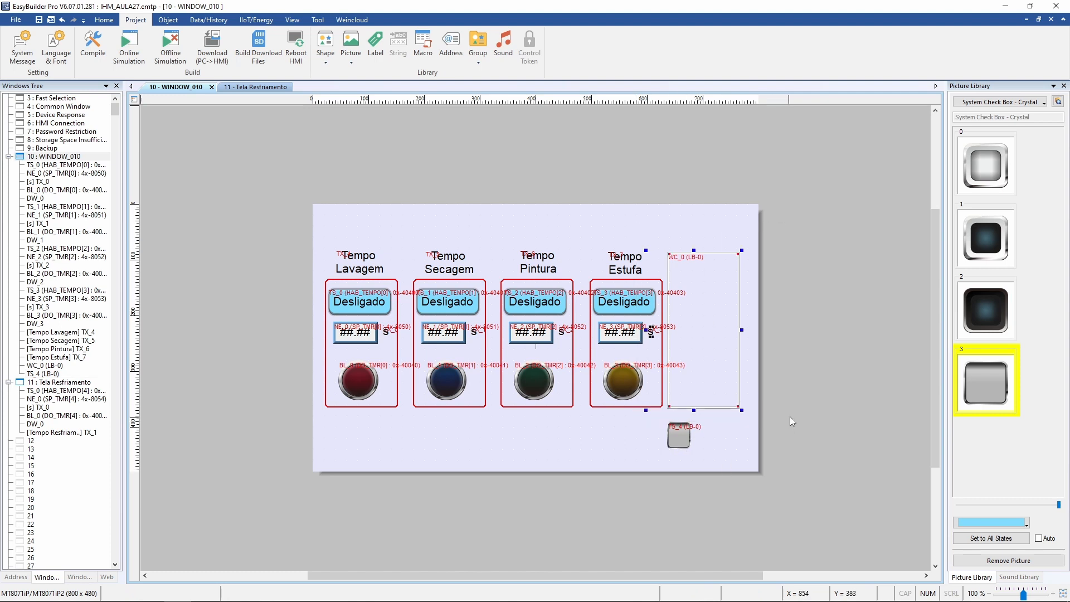
pyautogui.click(801, 389)
pyautogui.moveTo(282, 223); pyautogui.dragTo(587, 446)
pyautogui.press('Delete')
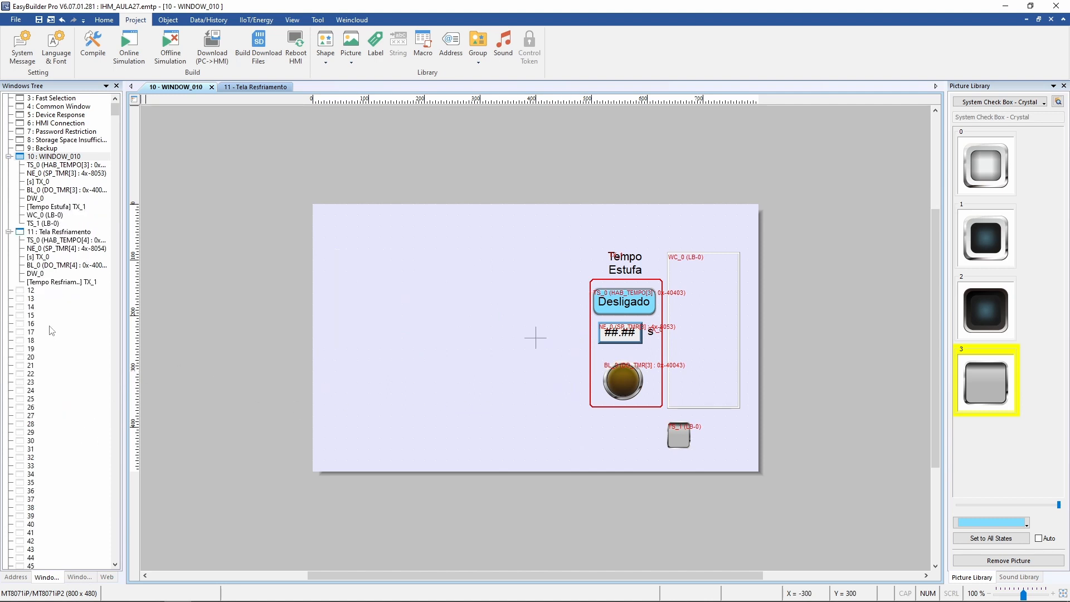
# Create window 21 with the name maquina1 and a frame width of 0
pyautogui.rightClick(32, 365)
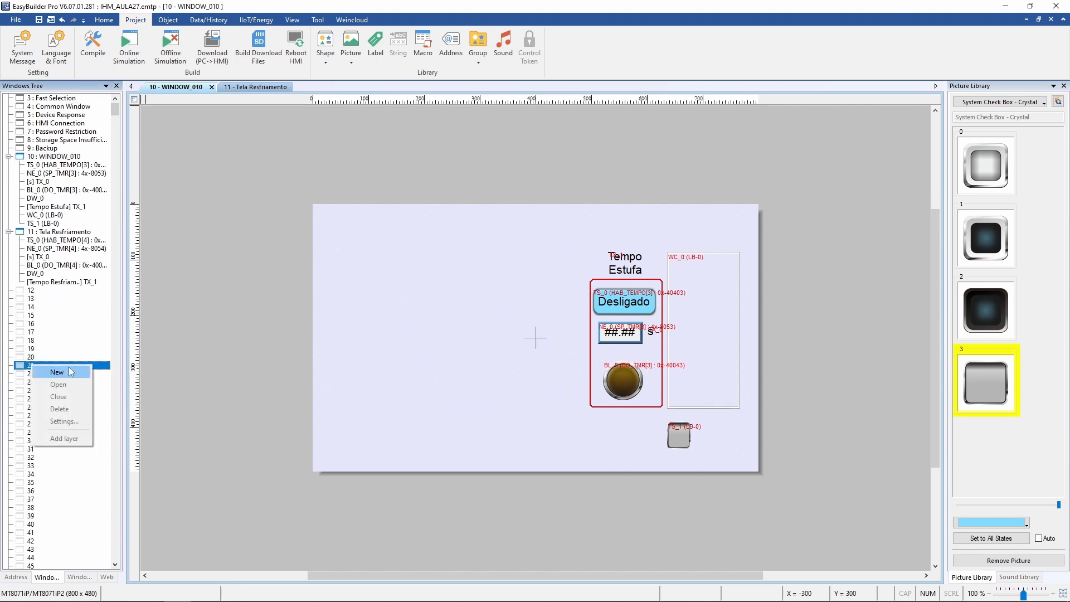
pyautogui.click(68, 372)
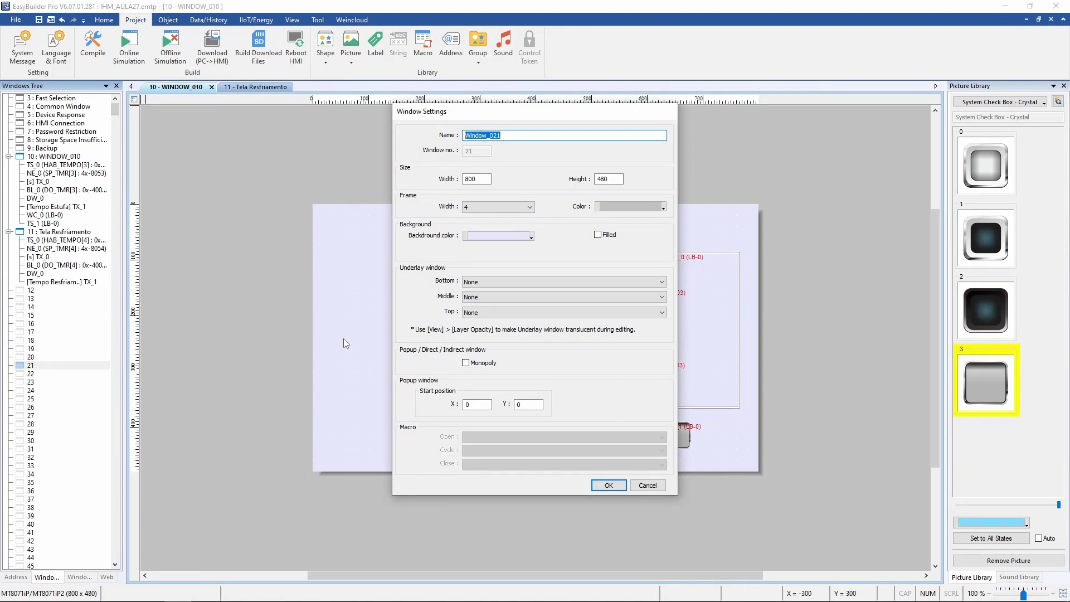
pyautogui.write('maquina1')
pyautogui.click(509, 207)
pyautogui.click(508, 221)
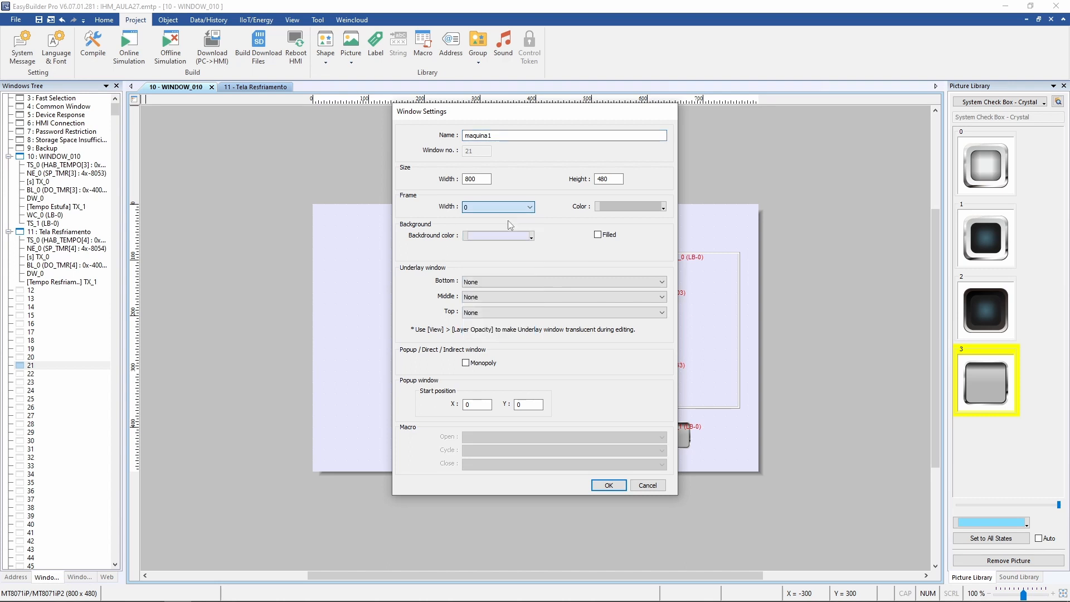
pyautogui.click(609, 485)
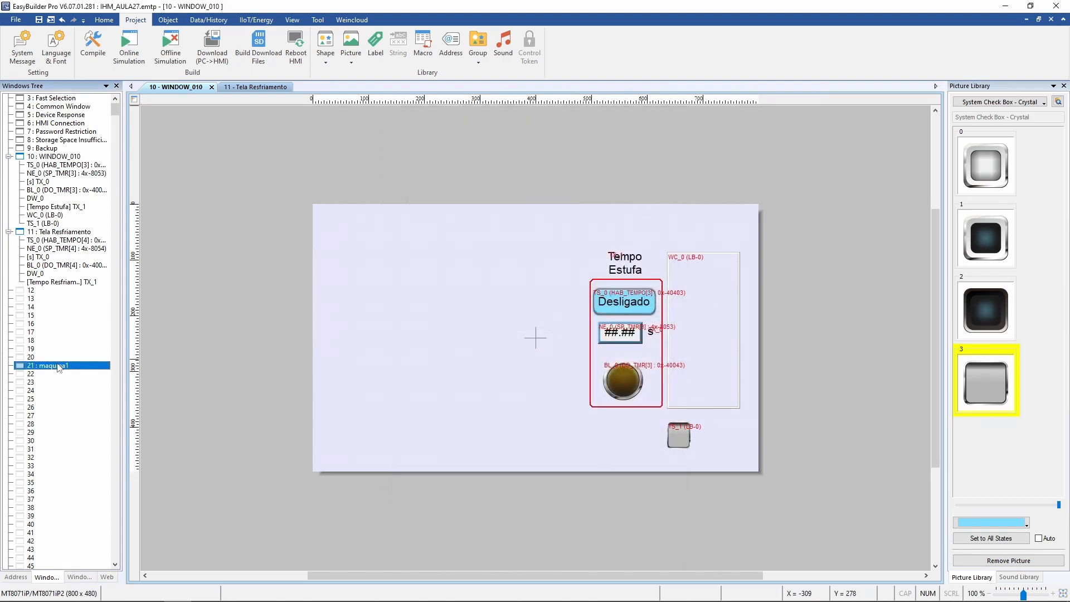
# Paste the three cut timer groups into the maquina1 window and move them to its upper-left corner
pyautogui.hotkey('ctrl', 'v')
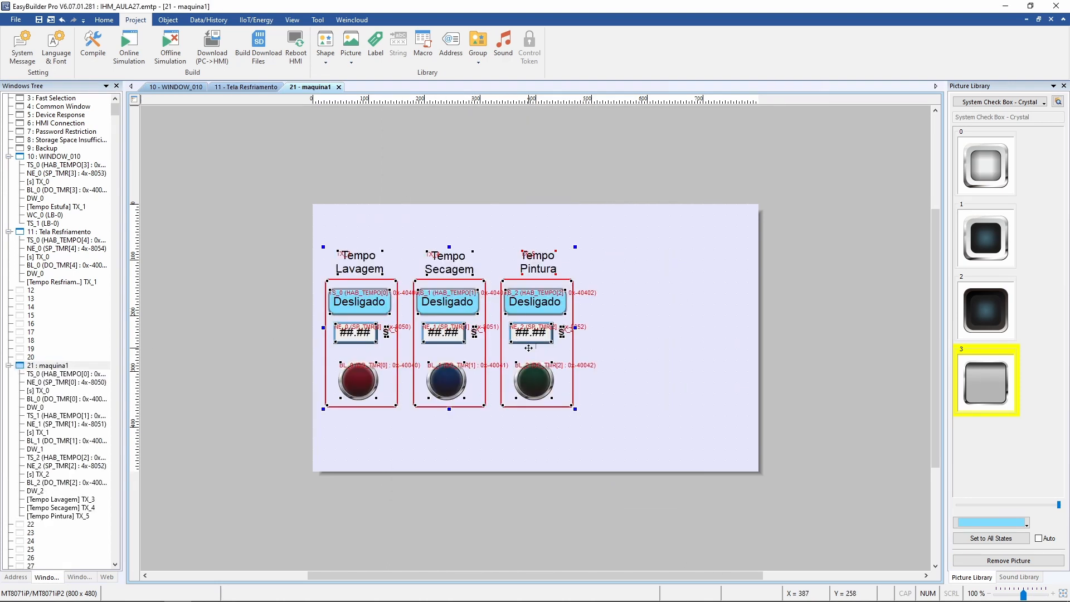
pyautogui.moveTo(528, 347); pyautogui.dragTo(518, 304)
pyautogui.click(624, 336)
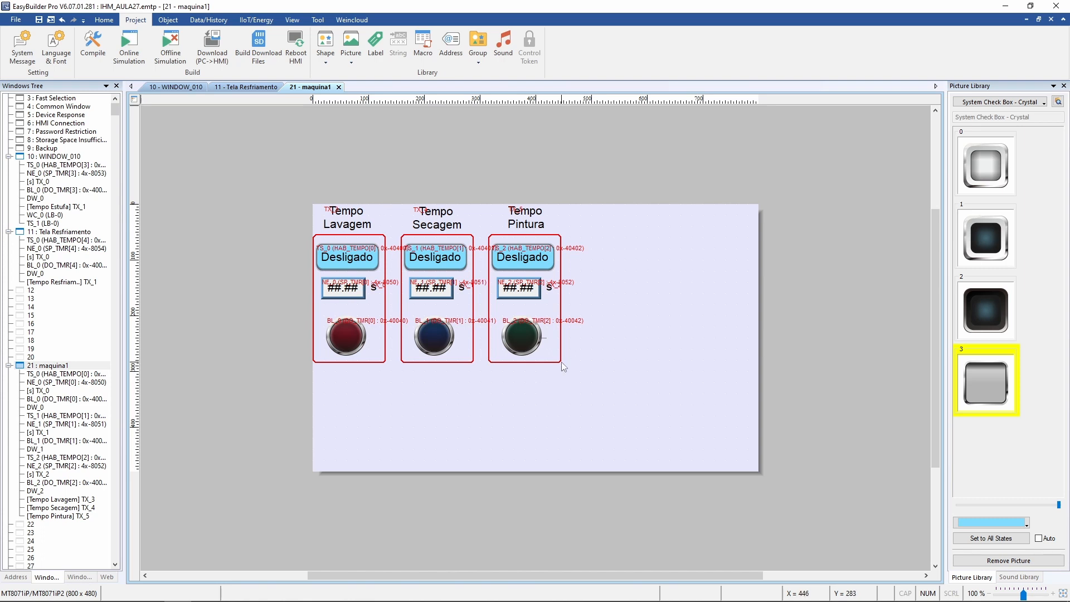
# Set the maquina1 window's size to 447 wide by 282 high to fit the three timer groups
pyautogui.rightClick(591, 278)
pyautogui.click(628, 377)
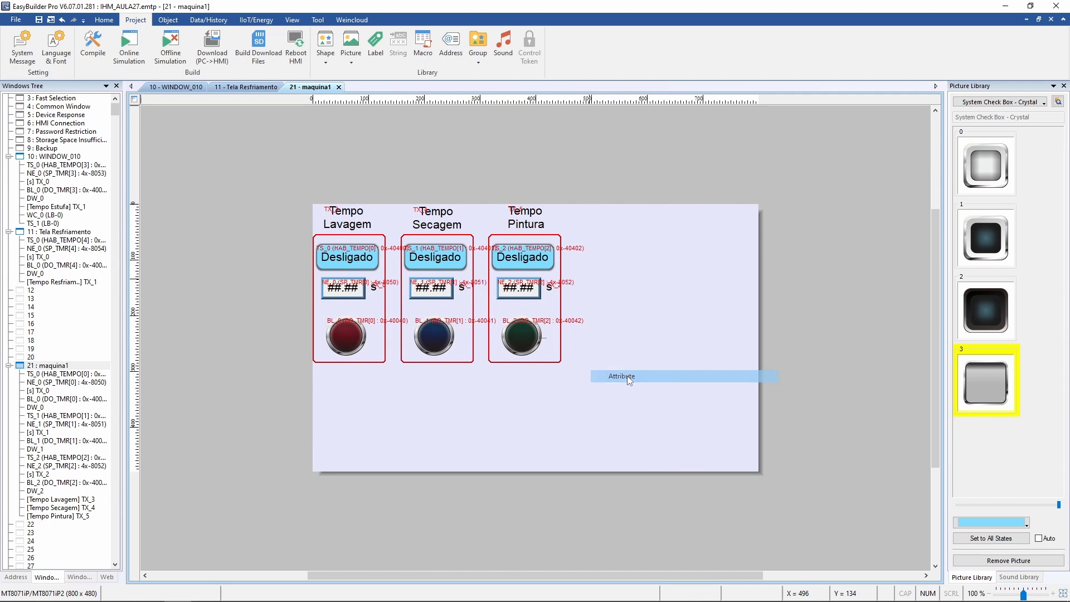
pyautogui.press('Tab')
pyautogui.press('Tab')
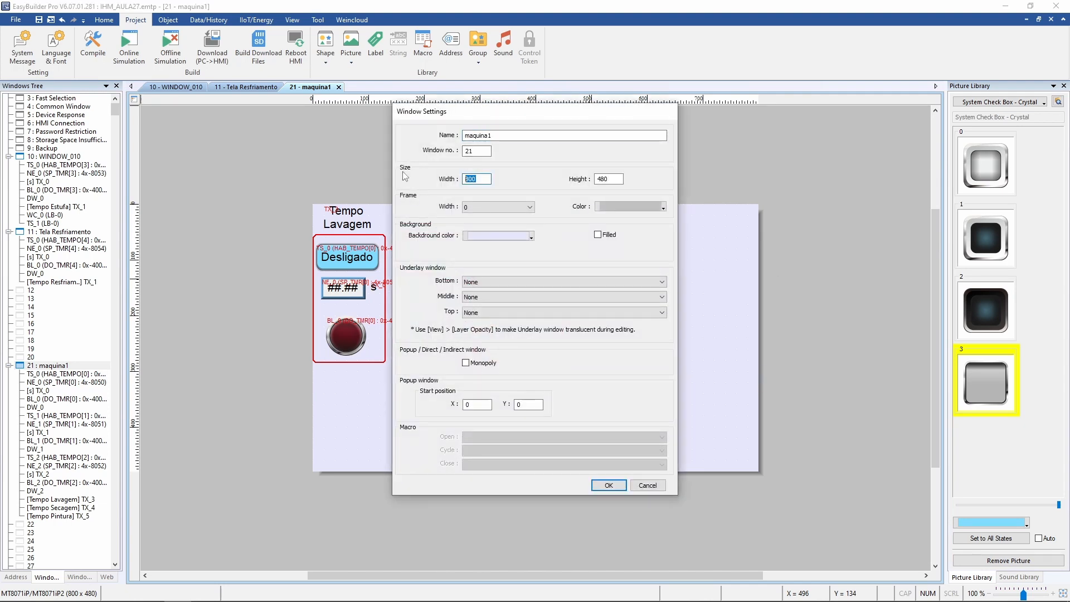
pyautogui.write('447')
pyautogui.click(610, 489)
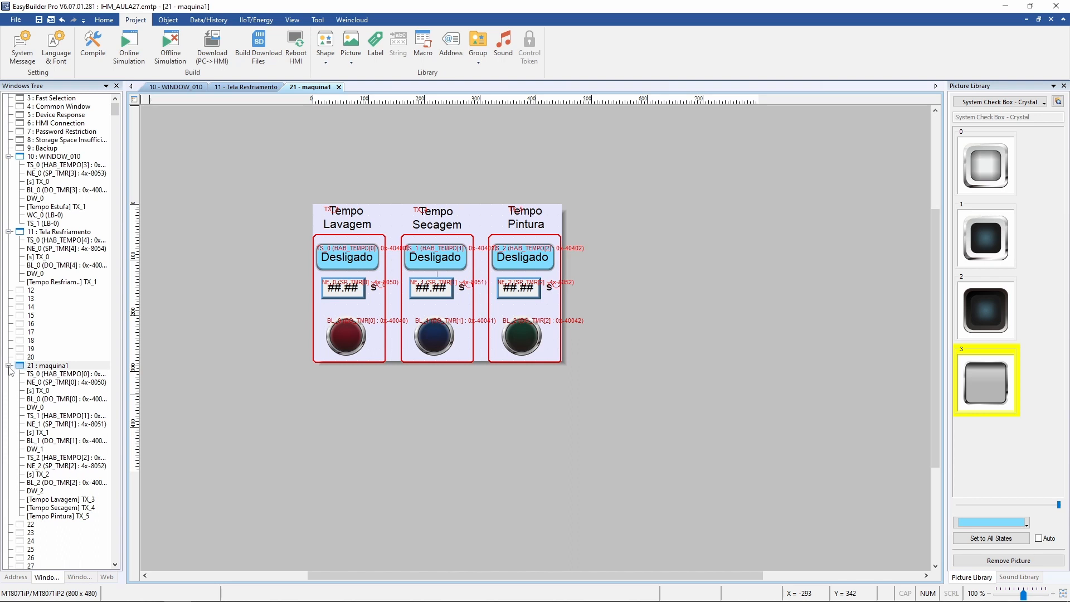
# Copy window 21 of the IHM_AULA27.emtp project to the undefined window 22 with Window Copy
pyautogui.click(100, 20)
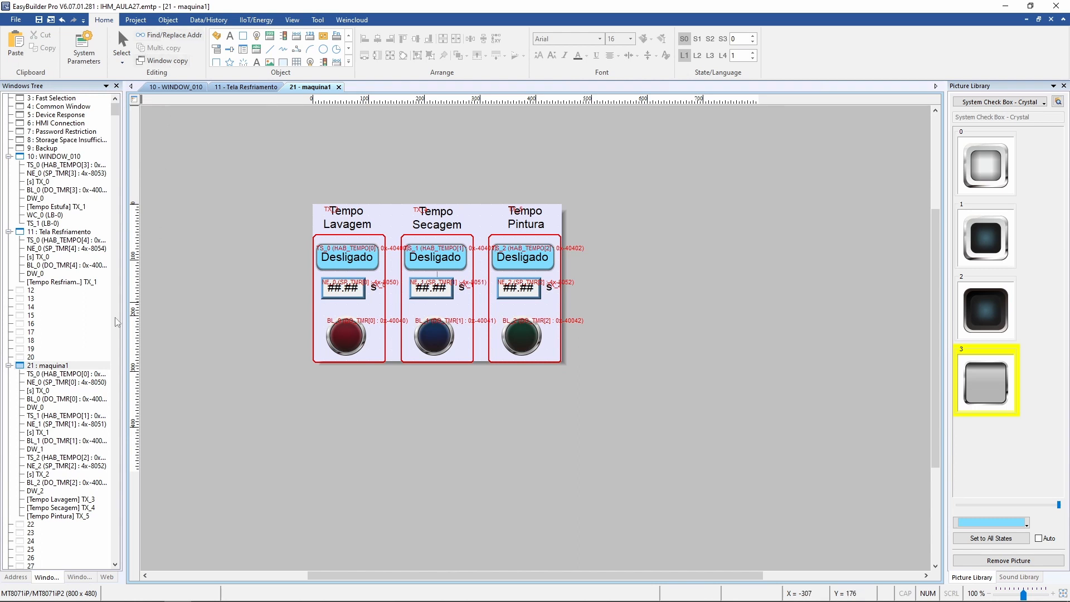
pyautogui.click(174, 65)
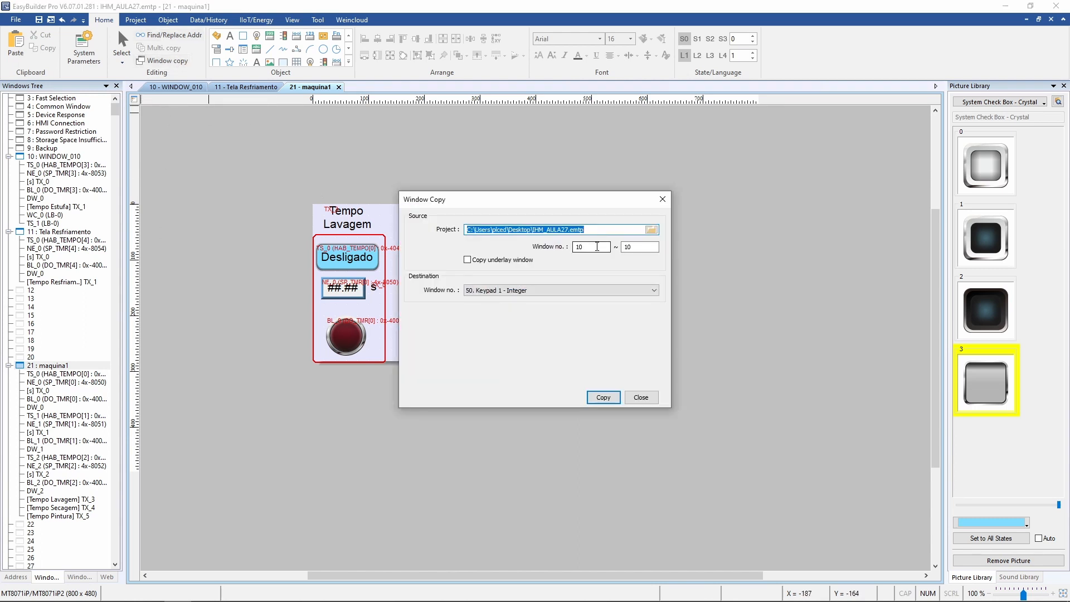
pyautogui.doubleClick(597, 247)
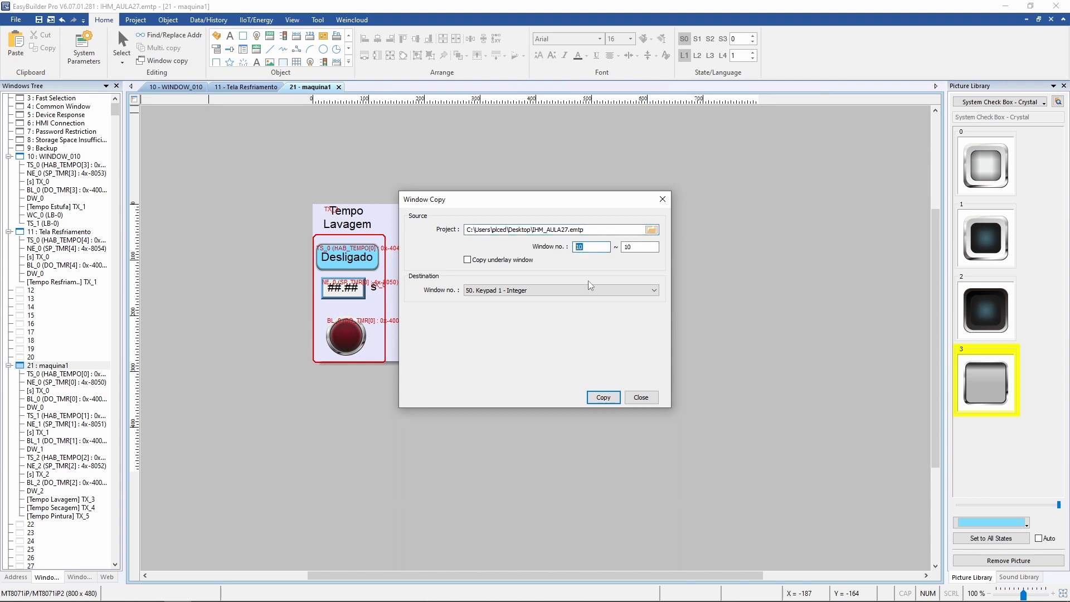
pyautogui.write('21')
pyautogui.press('Tab')
pyautogui.write('21')
pyautogui.click(568, 290)
pyautogui.scroll(10, 609, 330)
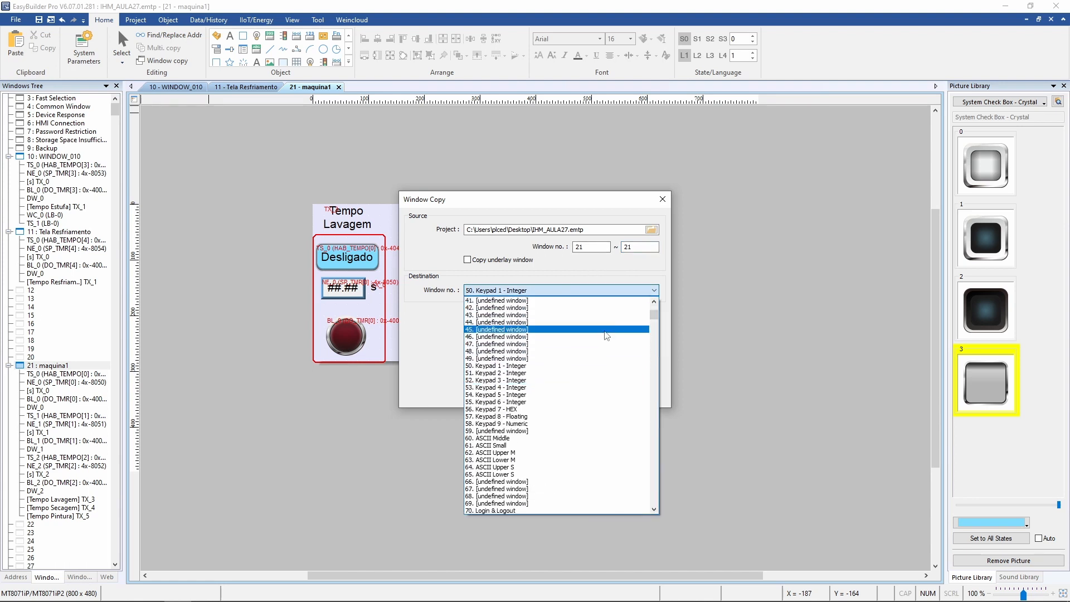
pyautogui.scroll(4, 598, 336)
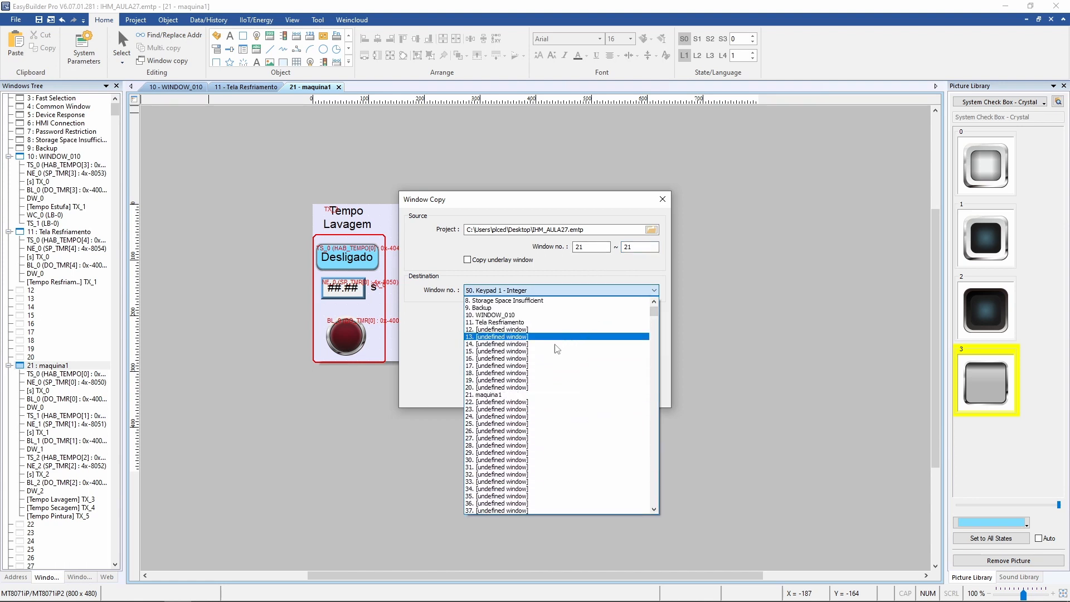
pyautogui.click(519, 403)
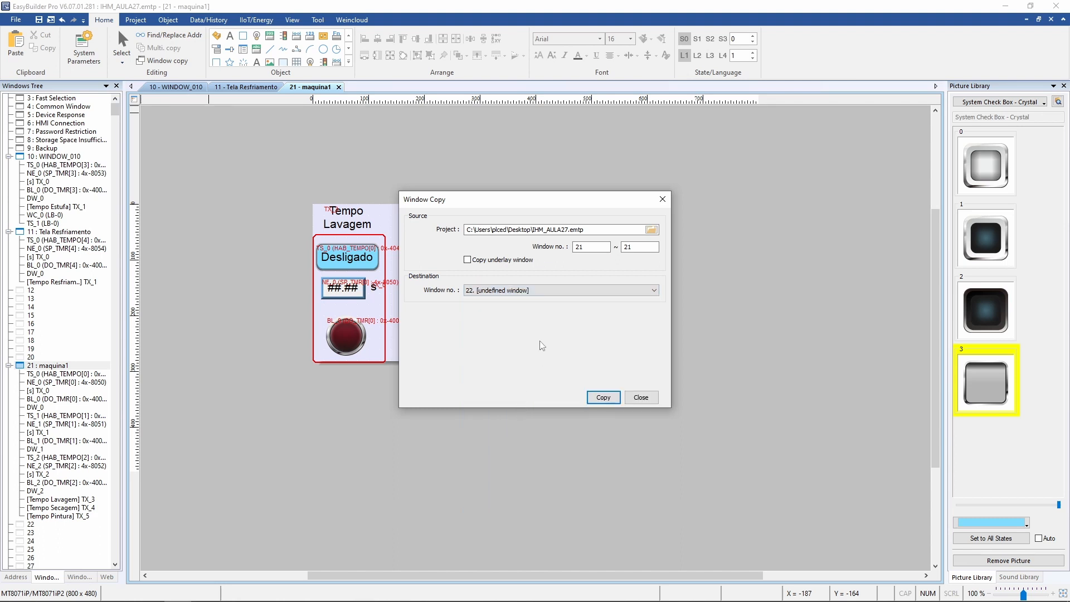
pyautogui.click(605, 399)
# Copy window 21 to the undefined window 23 as well and close the Window Copy dialog
pyautogui.click(504, 291)
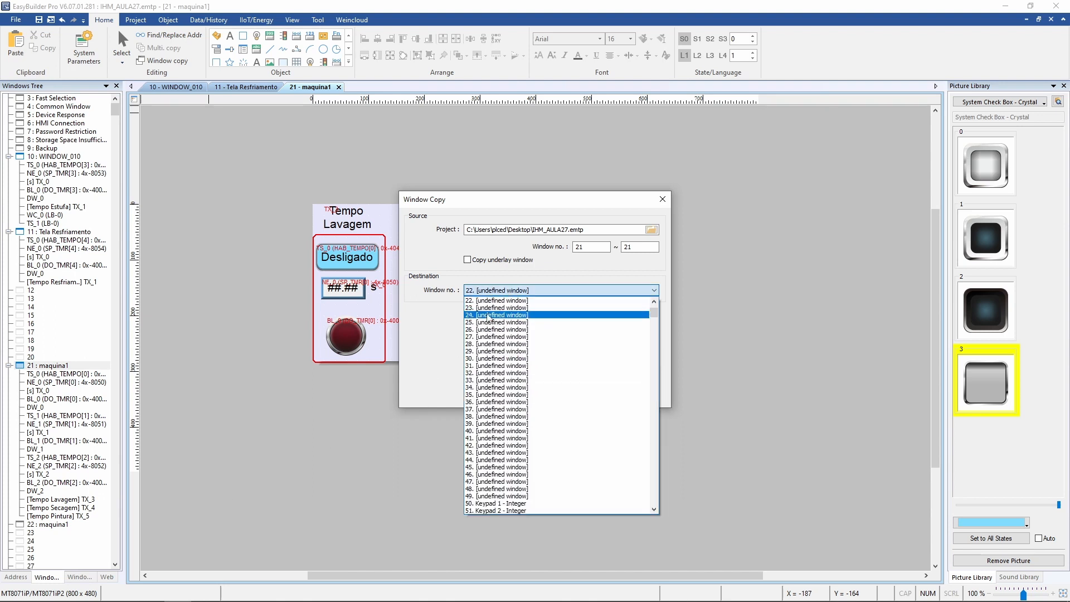
pyautogui.click(490, 309)
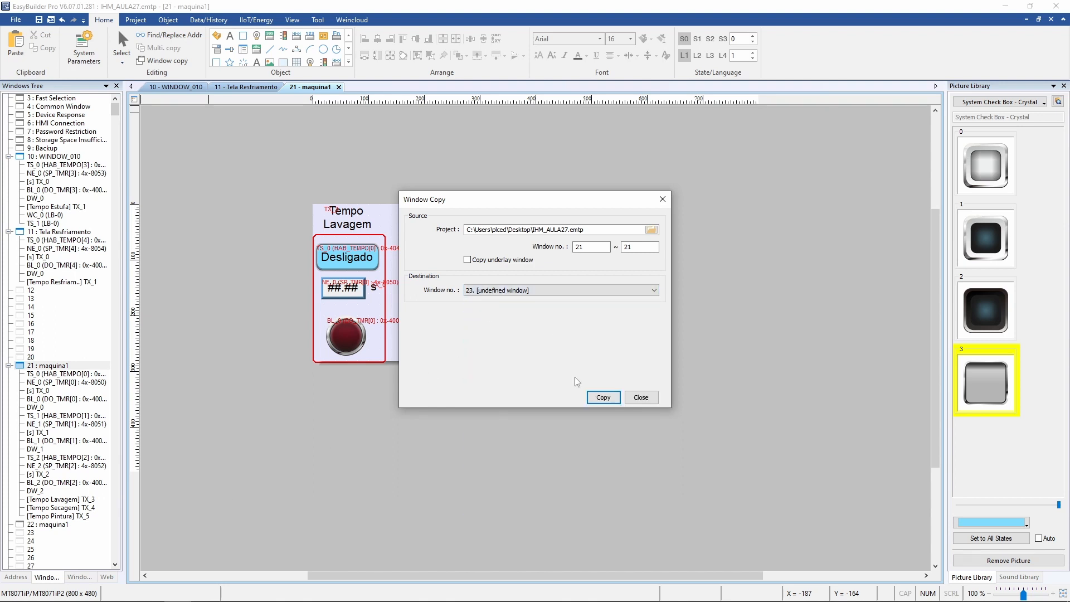
pyautogui.click(604, 397)
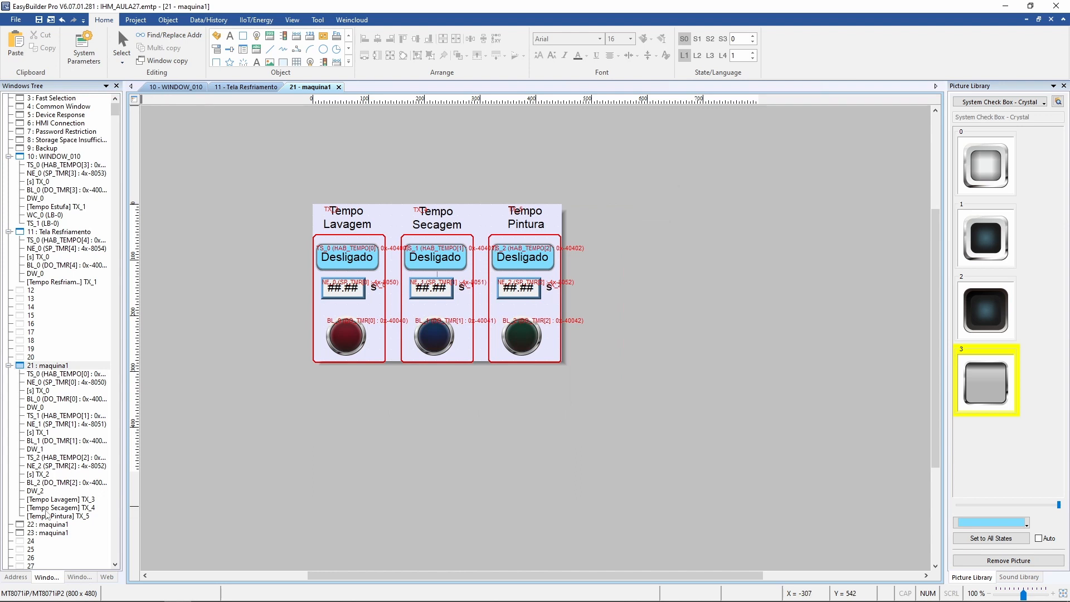
# Open the copied windows 22 and 23, and rename window 22 as maquina2
pyautogui.doubleClick(49, 525)
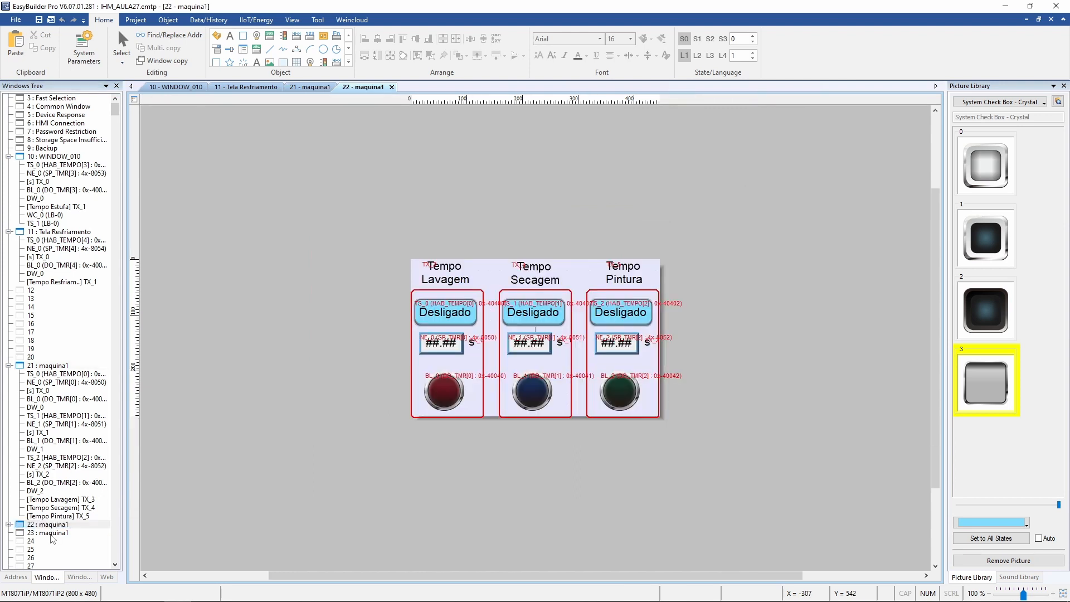
pyautogui.doubleClick(50, 533)
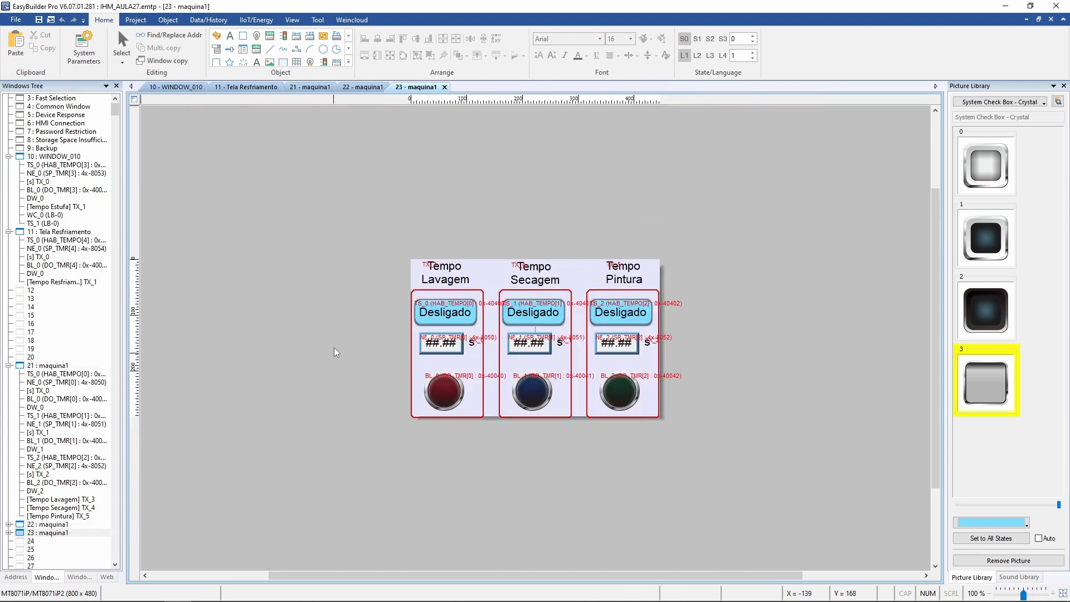
pyautogui.click(60, 527)
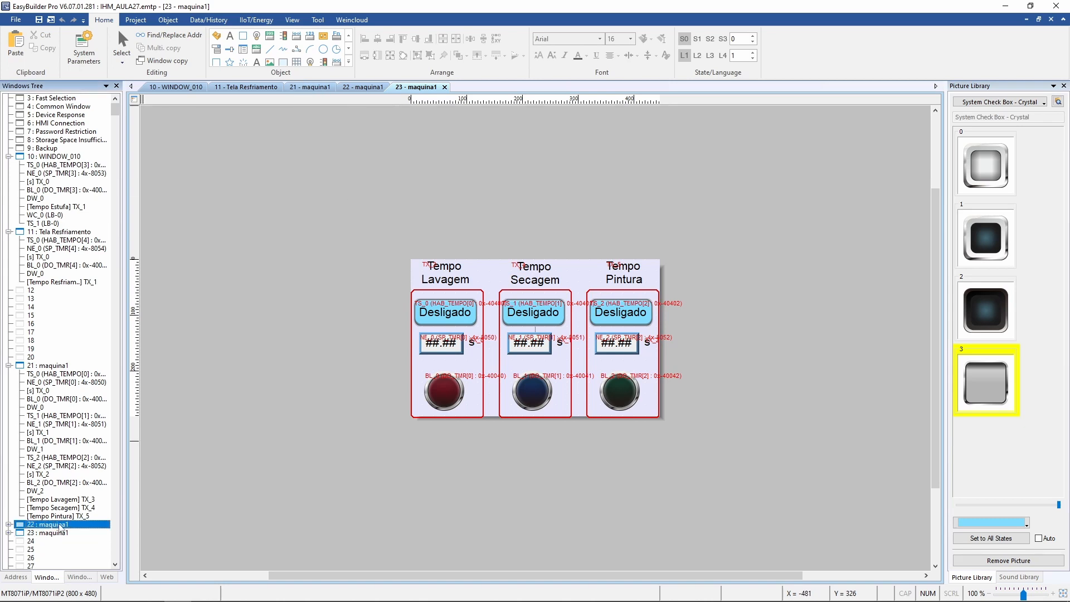
pyautogui.doubleClick(60, 527)
pyautogui.rightClick(59, 524)
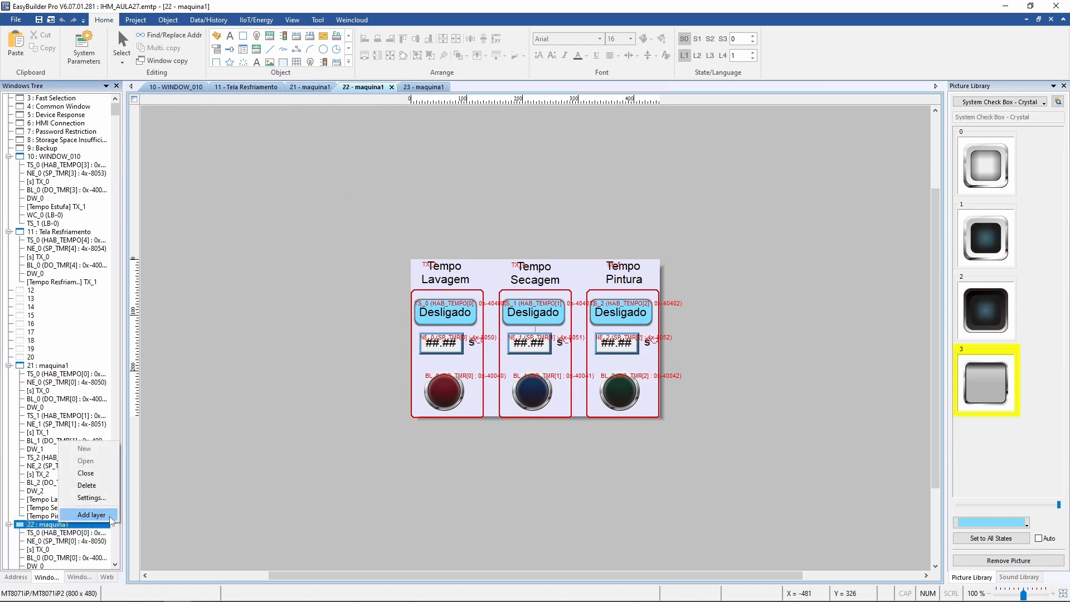
pyautogui.click(92, 498)
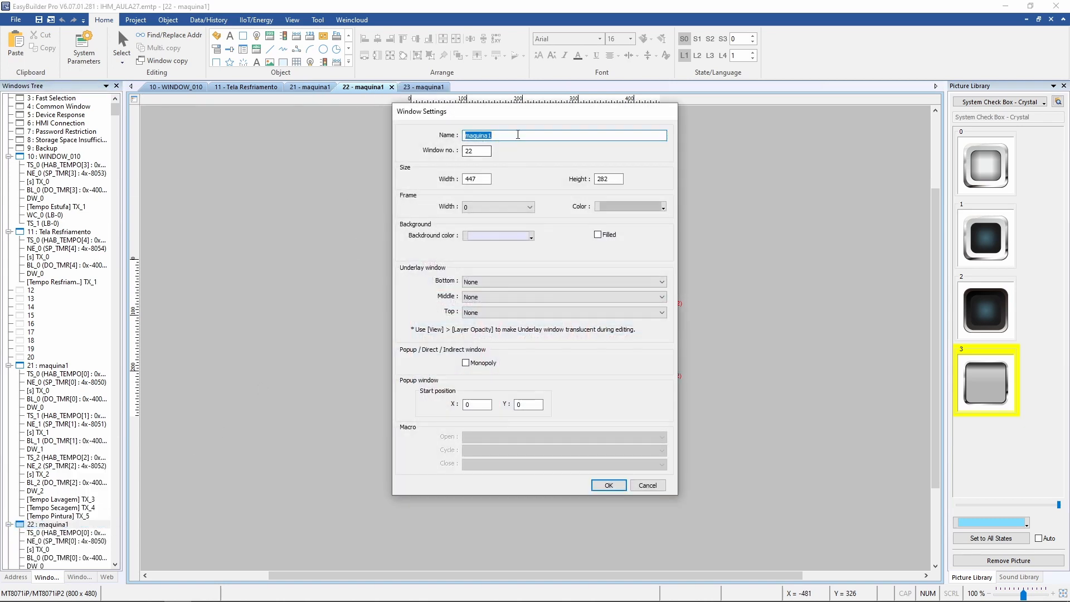
pyautogui.write('maquina2')
pyautogui.press('Return')
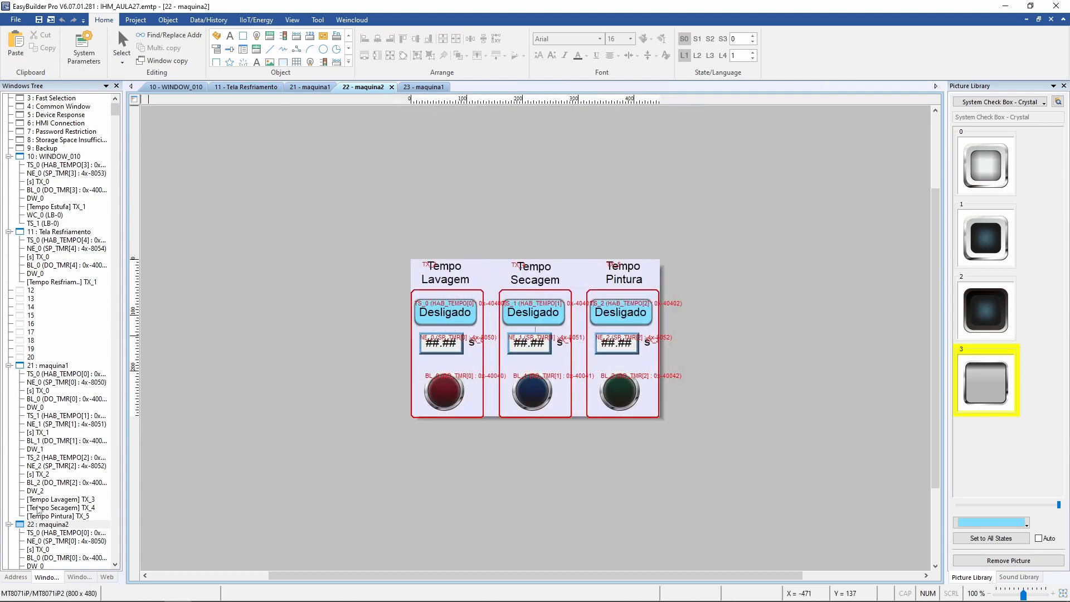
# Rename window 23 as maquina3 and bring the maquina2 window back up for editing
pyautogui.scroll(-1, 37, 507)
pyautogui.click(37, 508)
pyautogui.scroll(-6, 39, 510)
pyautogui.rightClick(47, 511)
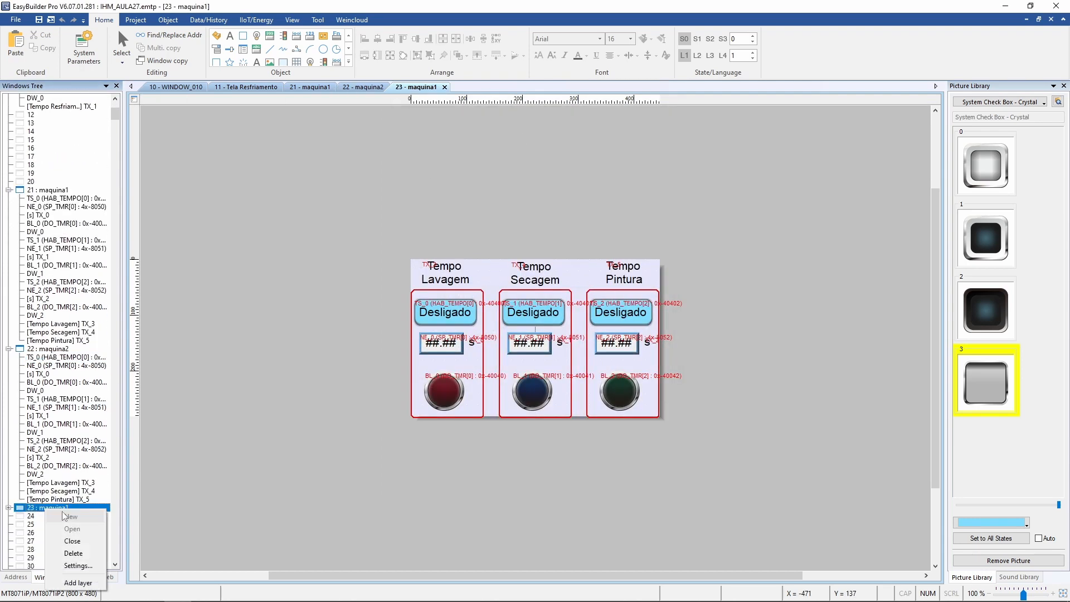
pyautogui.click(73, 566)
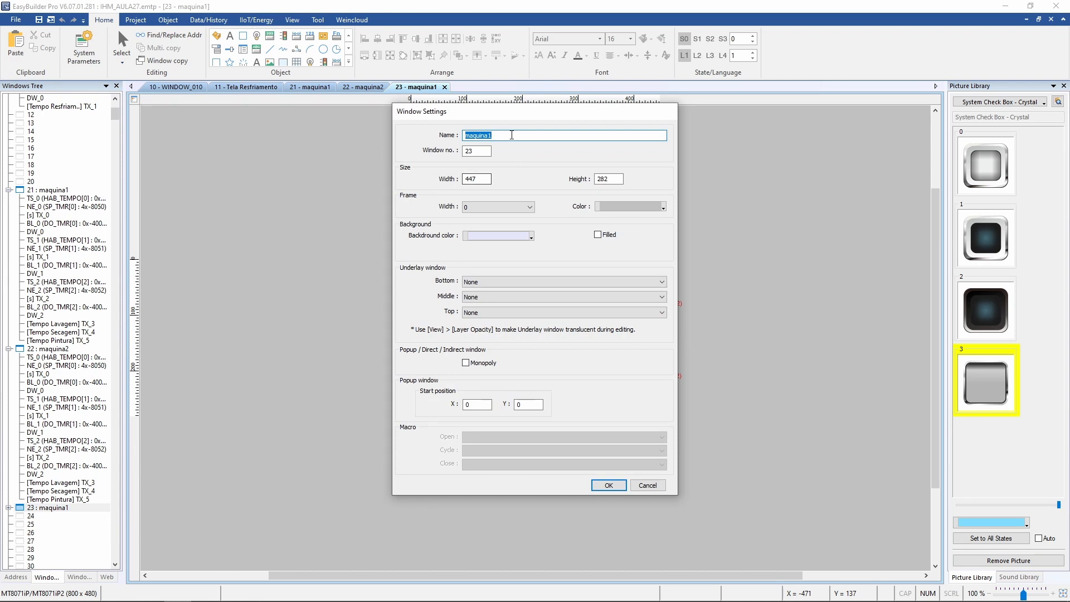
pyautogui.write('maquina3')
pyautogui.press('Return')
pyautogui.click(368, 88)
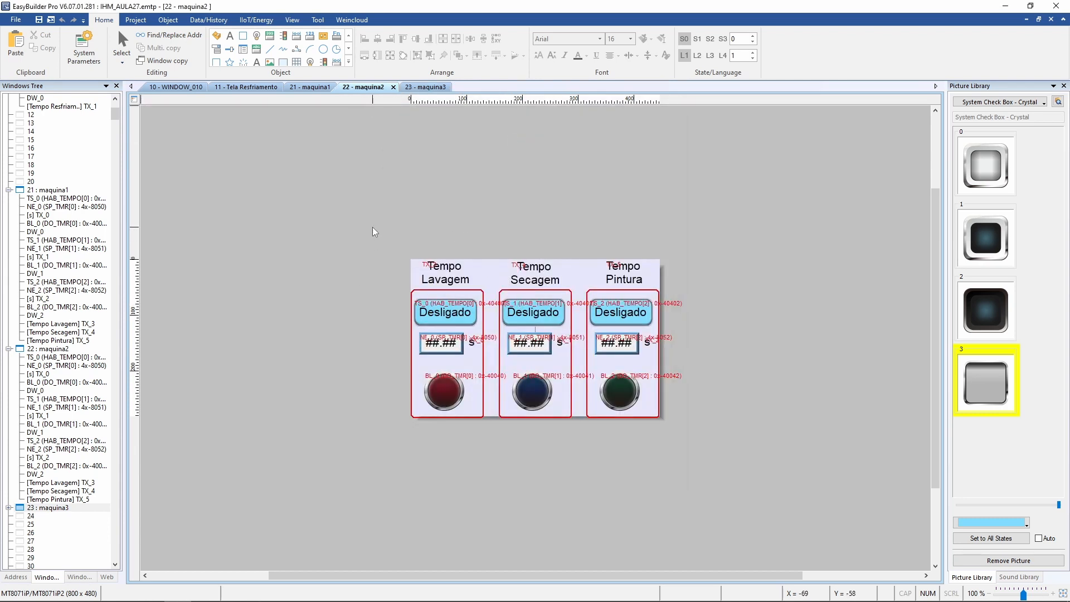
# Delete the Tempo Lavagem group from the maquina2 window and move the Tempo Pintura group into its place
pyautogui.moveTo(374, 232); pyautogui.dragTo(505, 479)
pyautogui.press('Delete')
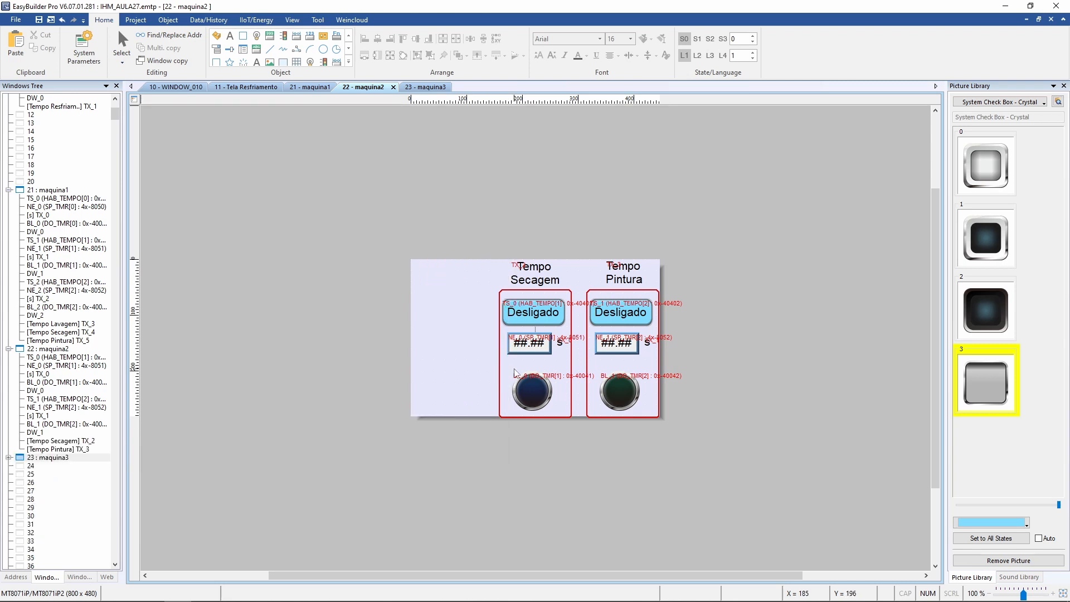
pyautogui.moveTo(582, 239); pyautogui.dragTo(750, 507)
pyautogui.moveTo(620, 393); pyautogui.dragTo(455, 394)
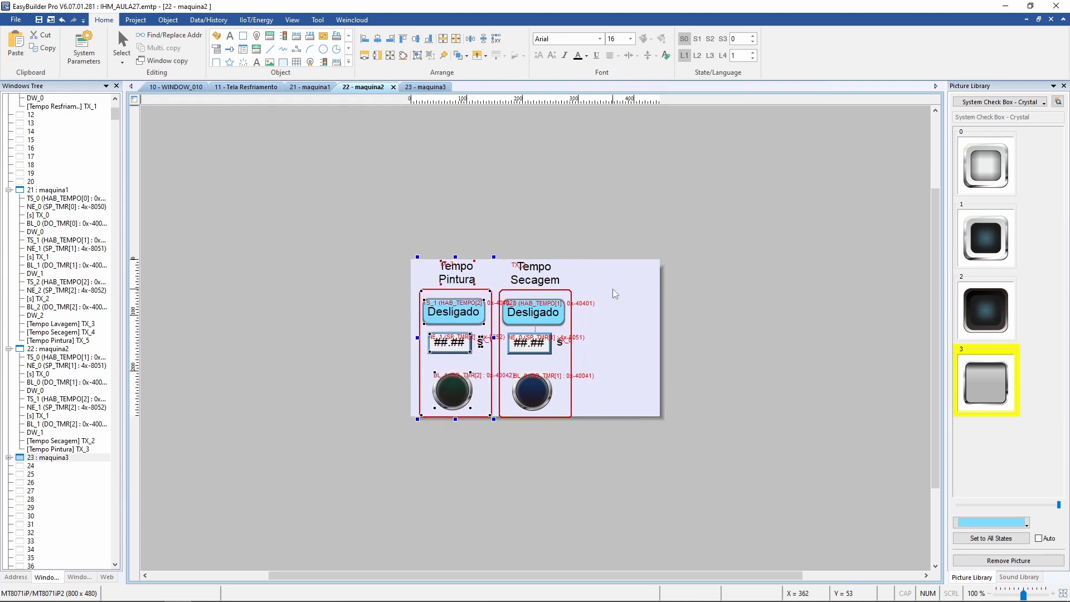
# Shift the Tempo Pintura and Tempo Secagem groups rightward in maquina2 and move Tempo Secagem further away to space them evenly
pyautogui.moveTo(606, 238); pyautogui.dragTo(330, 437)
pyautogui.press('Right')
pyautogui.press('Right')
pyautogui.press('Right')
pyautogui.press('Right')
pyautogui.press('Right')
pyautogui.press('Right')
pyautogui.press('Right')
pyautogui.press('Right')
pyautogui.press('Right')
pyautogui.press('Right')
pyautogui.press('Right')
pyautogui.press('Right')
pyautogui.press('Right')
pyautogui.press('Right')
pyautogui.press('Right')
pyautogui.press('Right')
pyautogui.press('Right')
pyautogui.press('Right')
pyautogui.press('Right')
pyautogui.press('Right')
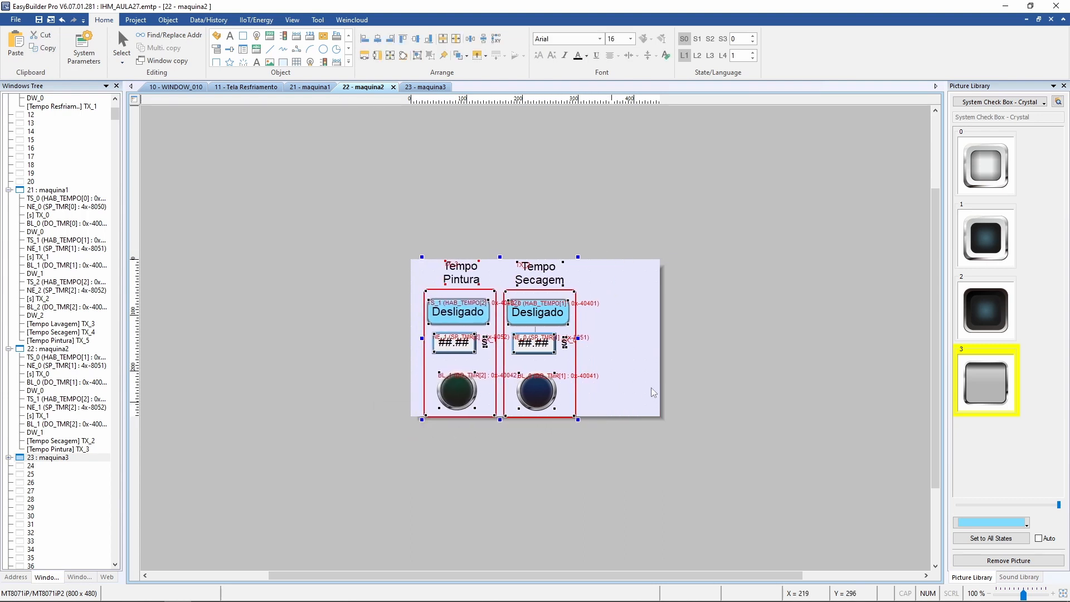
pyautogui.press('Right')
pyautogui.press('Right')
pyautogui.press('Right')
pyautogui.press('Right')
pyautogui.press('Right')
pyautogui.moveTo(639, 212); pyautogui.dragTo(509, 475)
pyautogui.moveTo(552, 406); pyautogui.dragTo(591, 404)
pyautogui.click(726, 357)
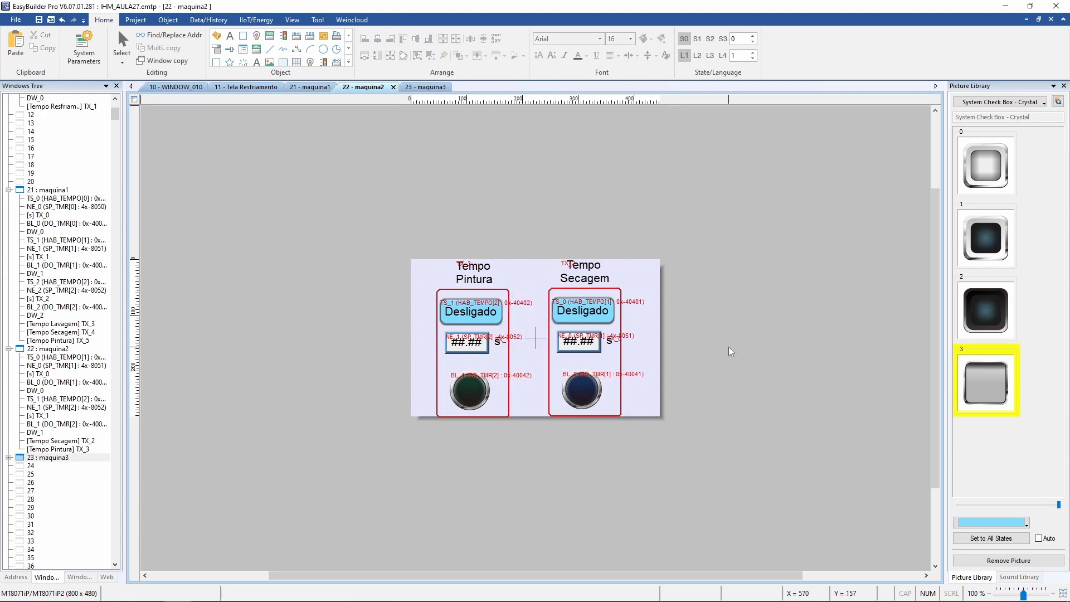
# In the maquina3 window, delete the Tempo Lavagem and Tempo Secagem groups and move the Tempo Pintura group to the centre
pyautogui.click(429, 88)
pyautogui.moveTo(377, 224); pyautogui.dragTo(578, 500)
pyautogui.press('Delete')
pyautogui.moveTo(545, 185); pyautogui.dragTo(747, 498)
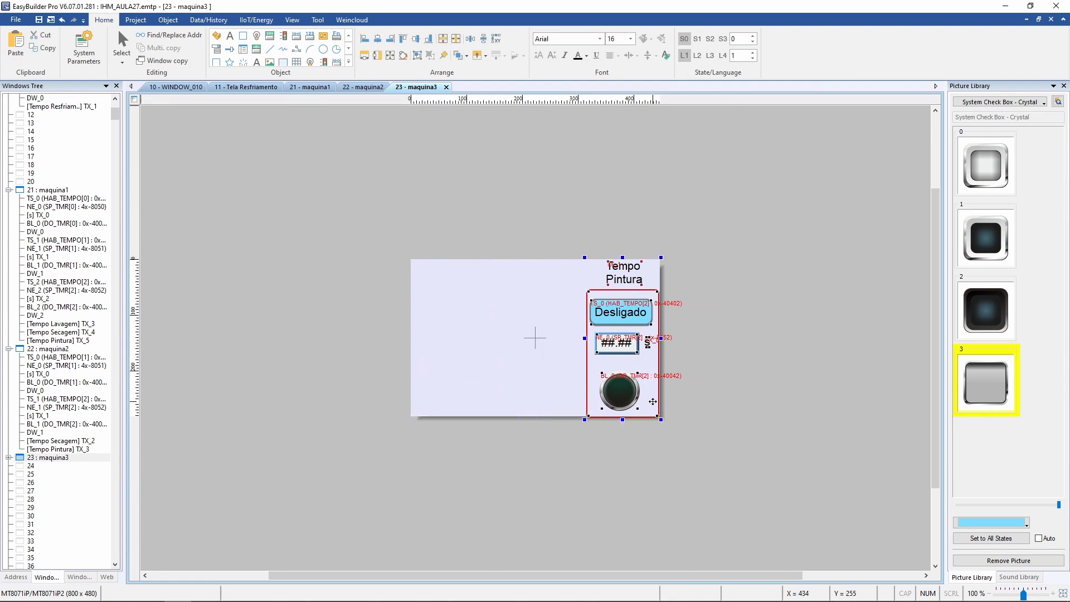
pyautogui.moveTo(620, 397); pyautogui.dragTo(544, 397)
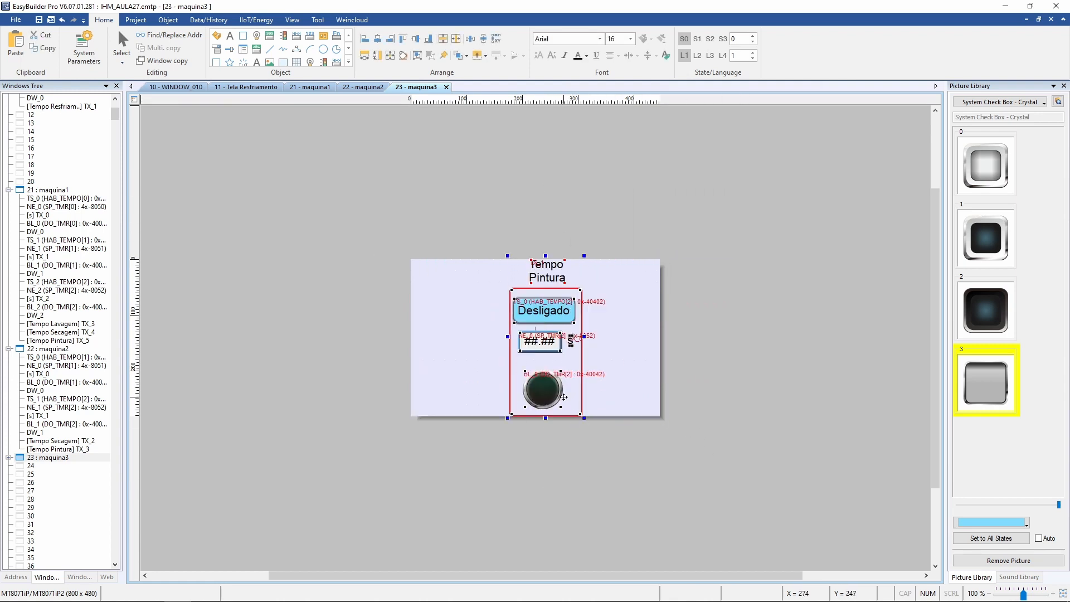
pyautogui.click(774, 312)
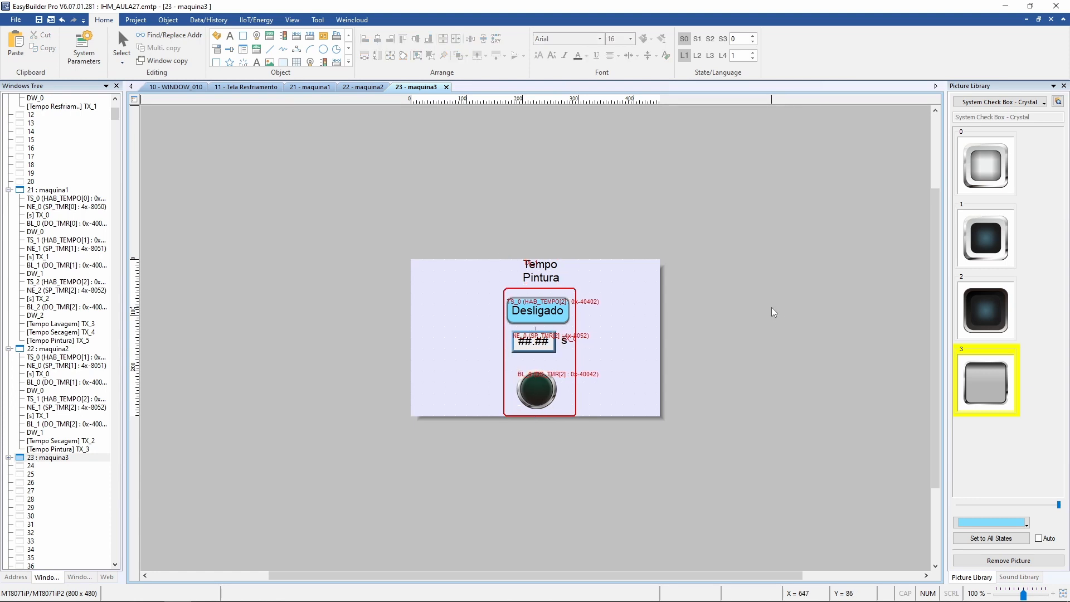
# Review the layouts of the maquina1, maquina2 and maquina3 windows
pyautogui.click(312, 90)
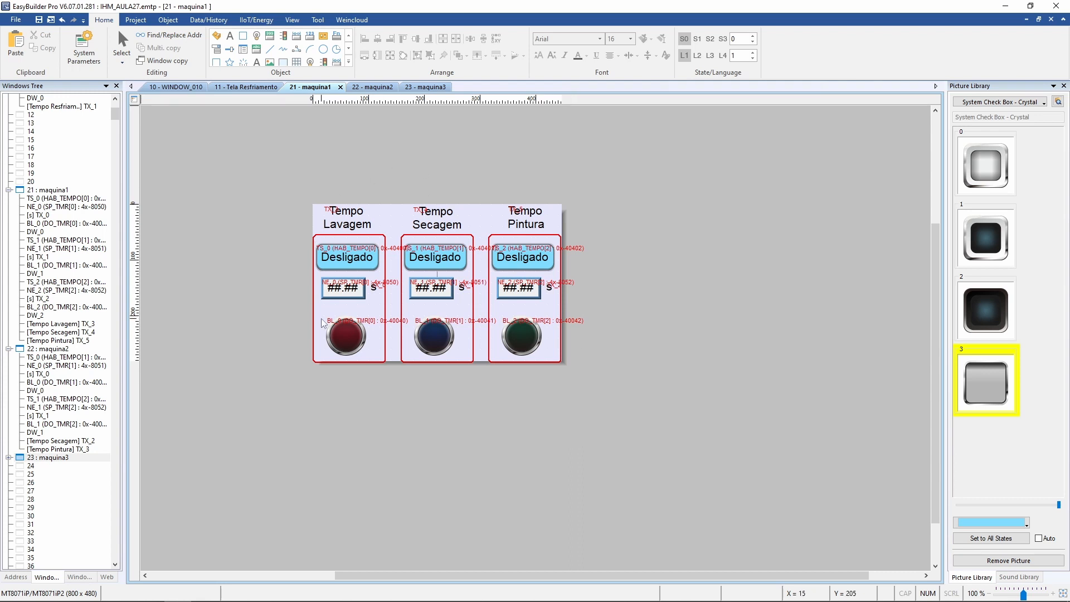
pyautogui.click(373, 87)
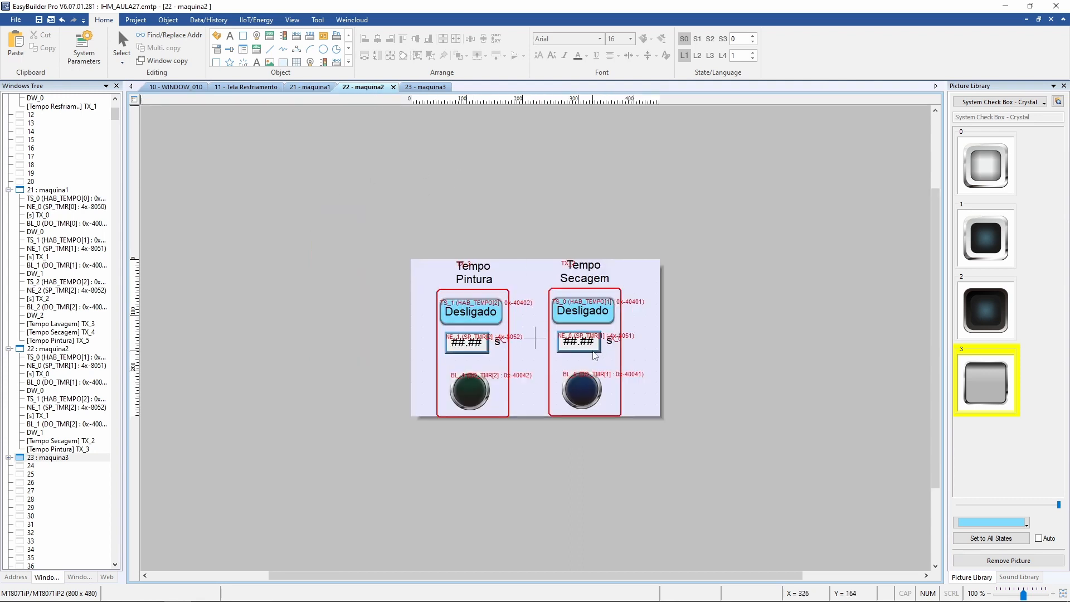
pyautogui.click(422, 87)
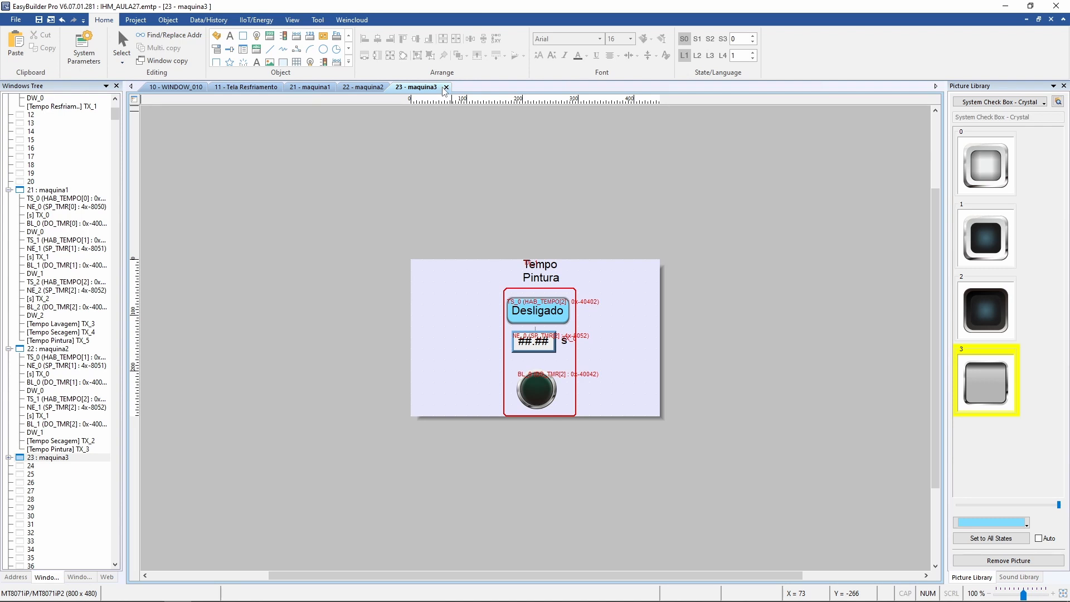
# Add an Indirect Window object to WINDOW_010 that reads Local HMI address LW-0, placing it in the empty area beside Tempo Estufa
pyautogui.click(178, 87)
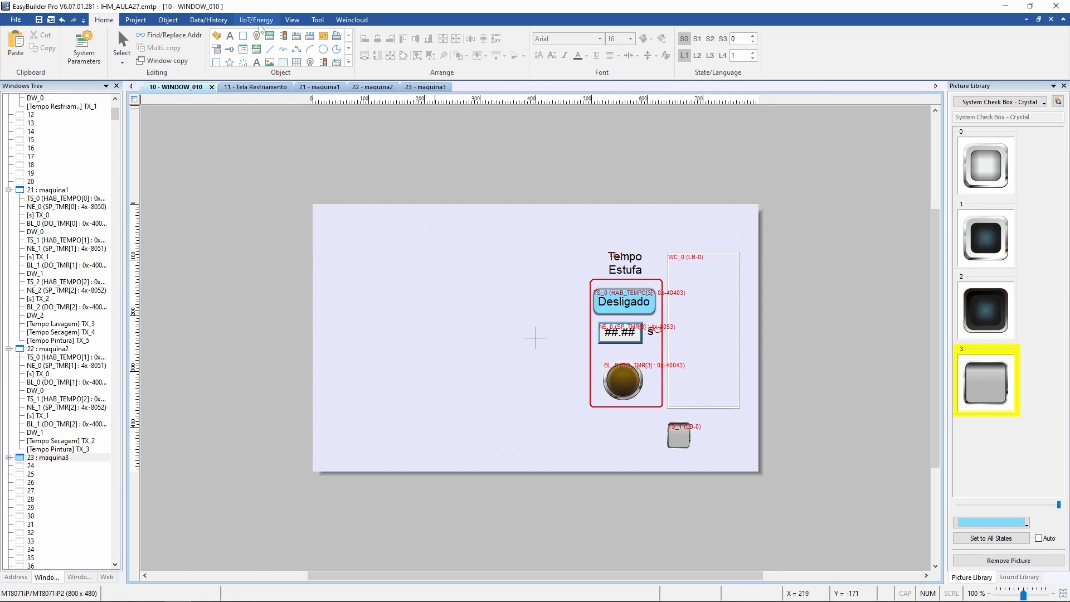
pyautogui.click(168, 20)
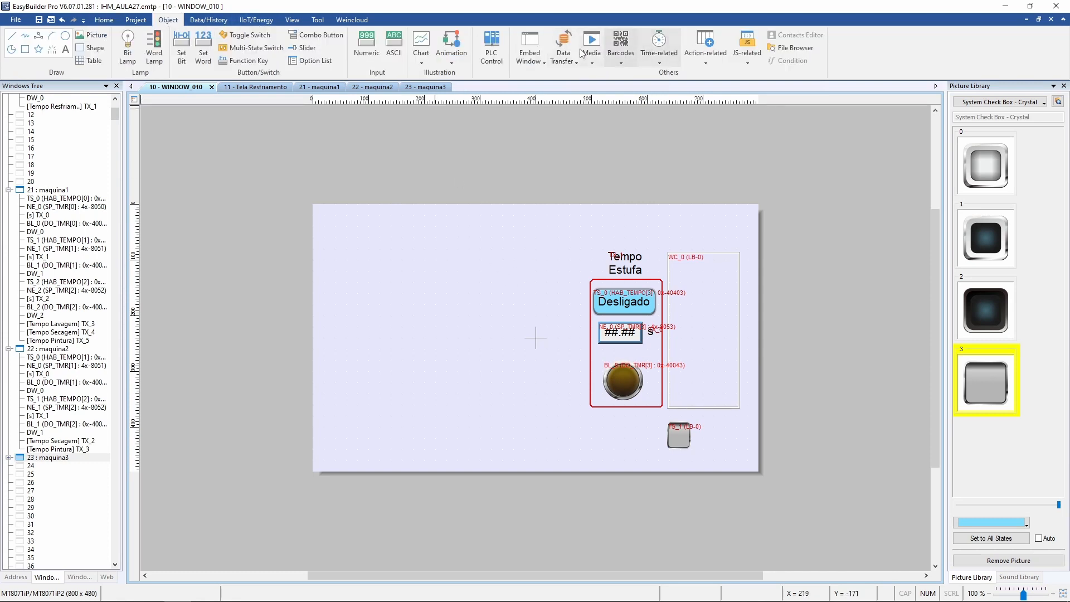
pyautogui.click(539, 56)
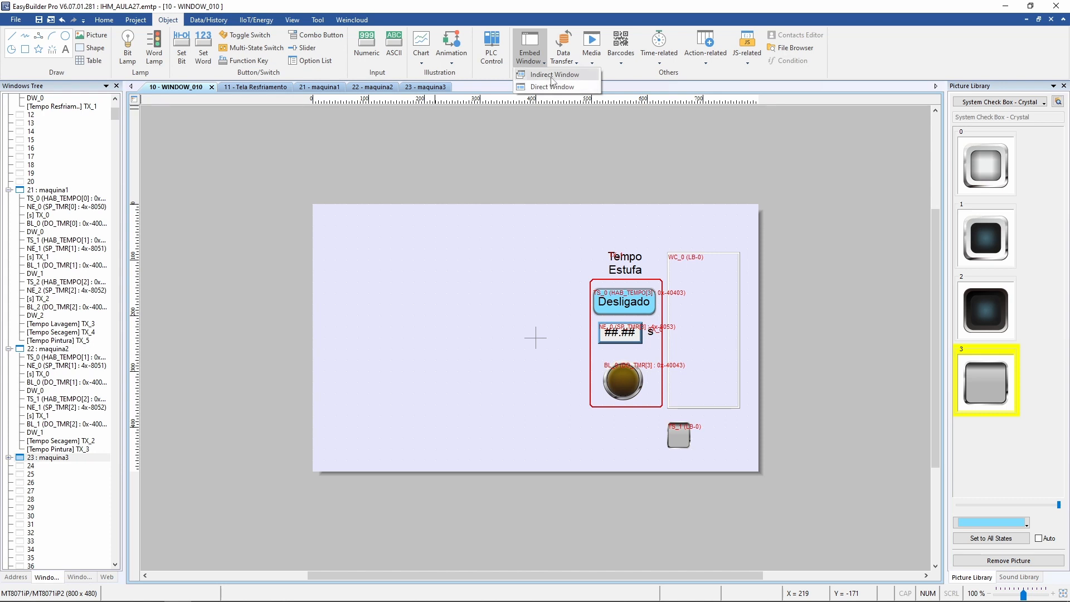
pyautogui.click(577, 77)
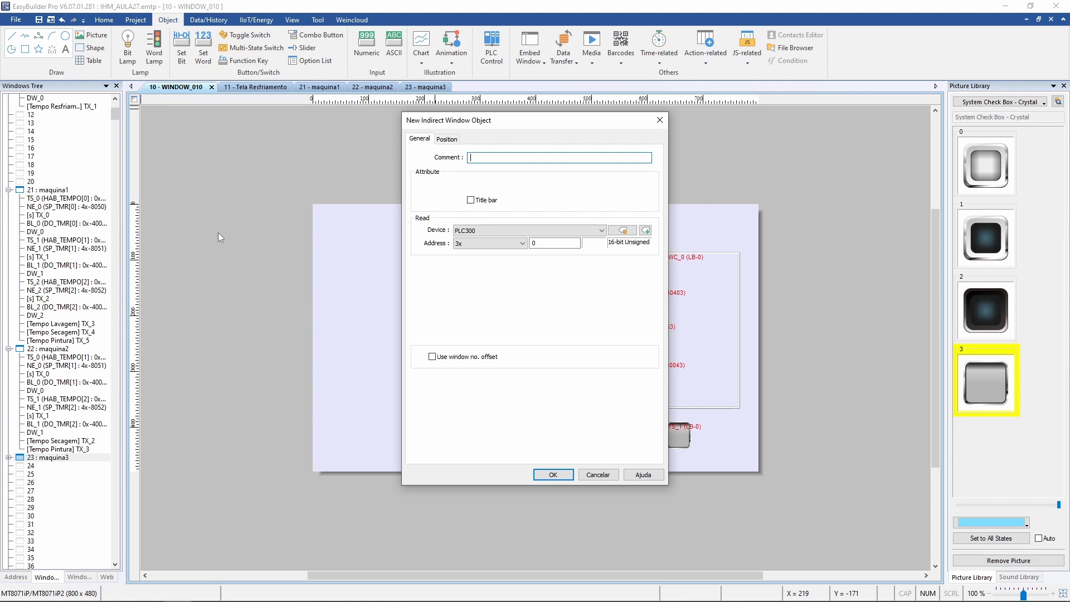
pyautogui.click(547, 231)
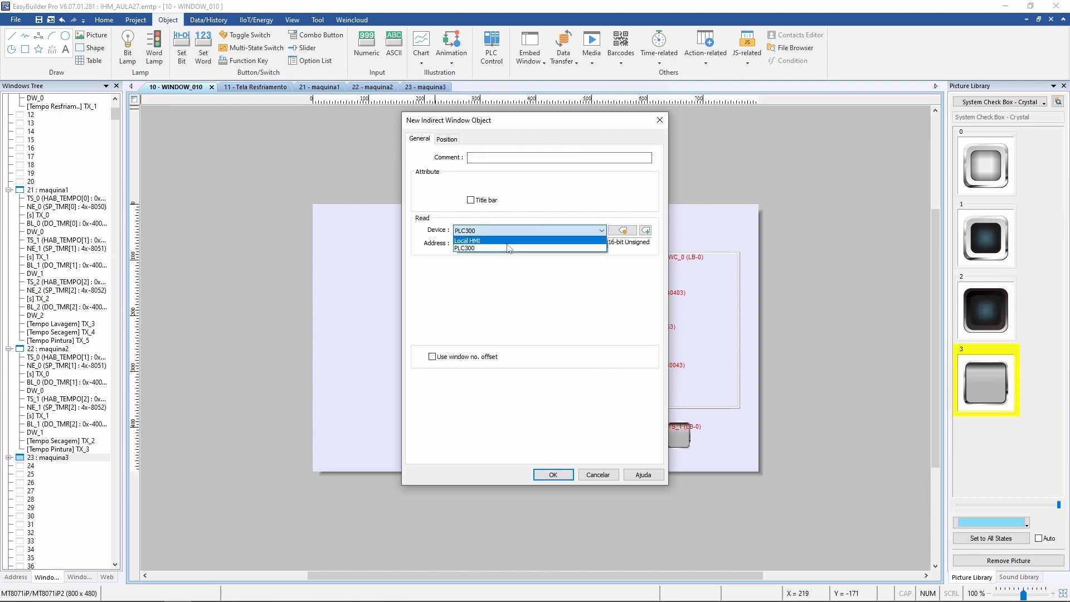
pyautogui.click(508, 241)
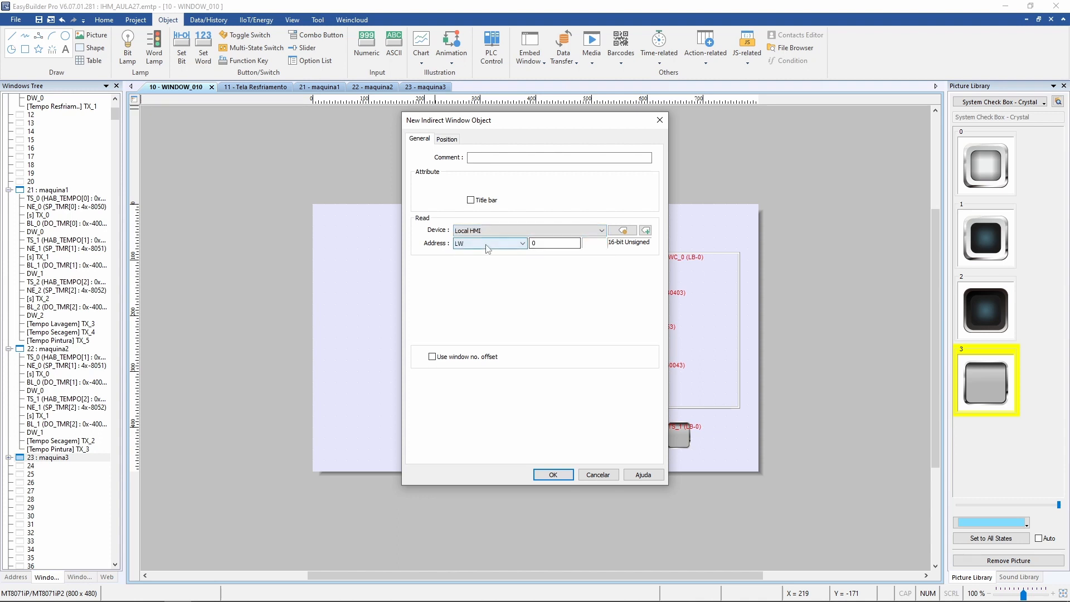
pyautogui.click(487, 250)
pyautogui.click(485, 257)
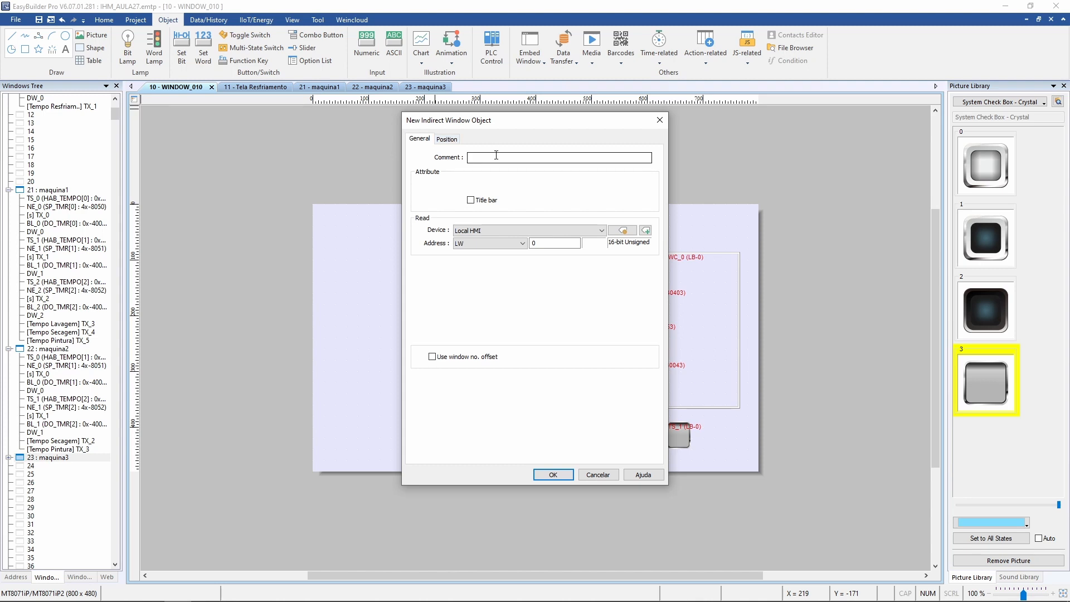
pyautogui.click(553, 474)
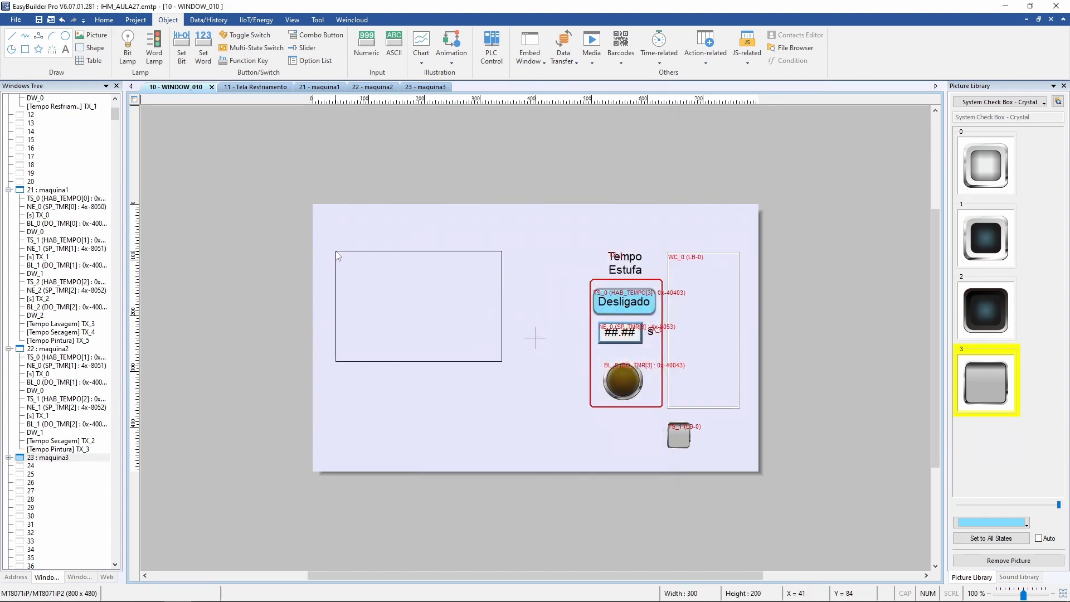
pyautogui.click(319, 245)
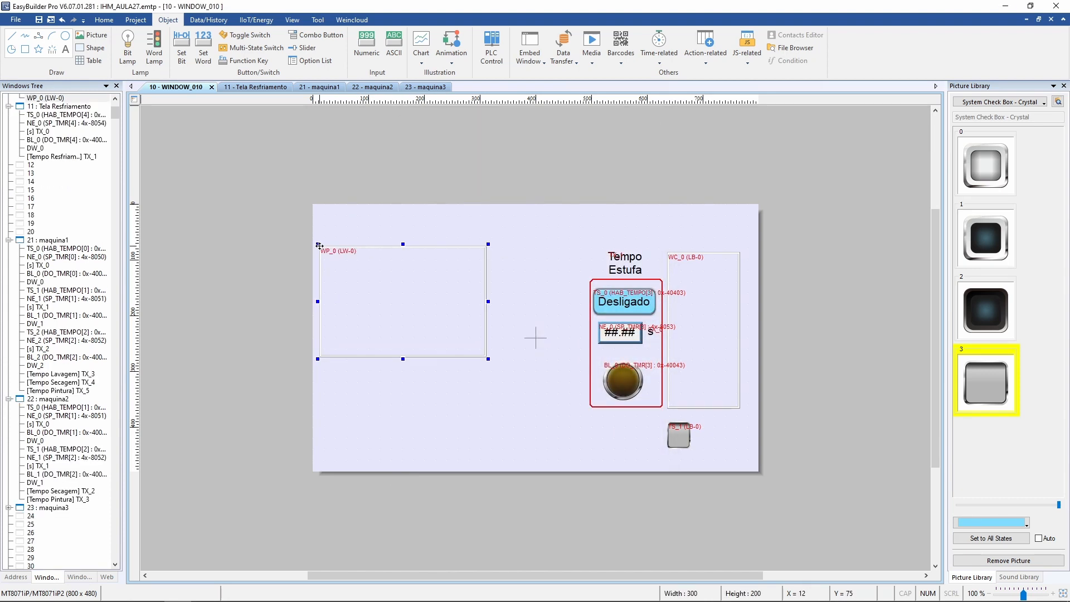
# Set the indirect window's size to 447 wide by 282 high and move it next to the Tempo Estufa group
pyautogui.doubleClick(483, 350)
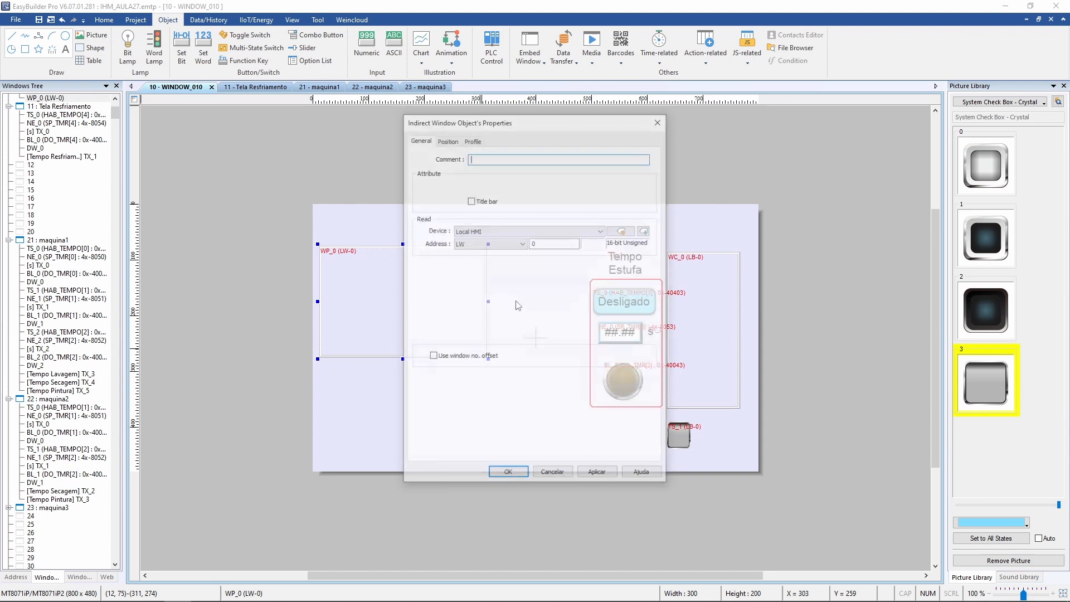
pyautogui.click(472, 139)
pyautogui.doubleClick(542, 213)
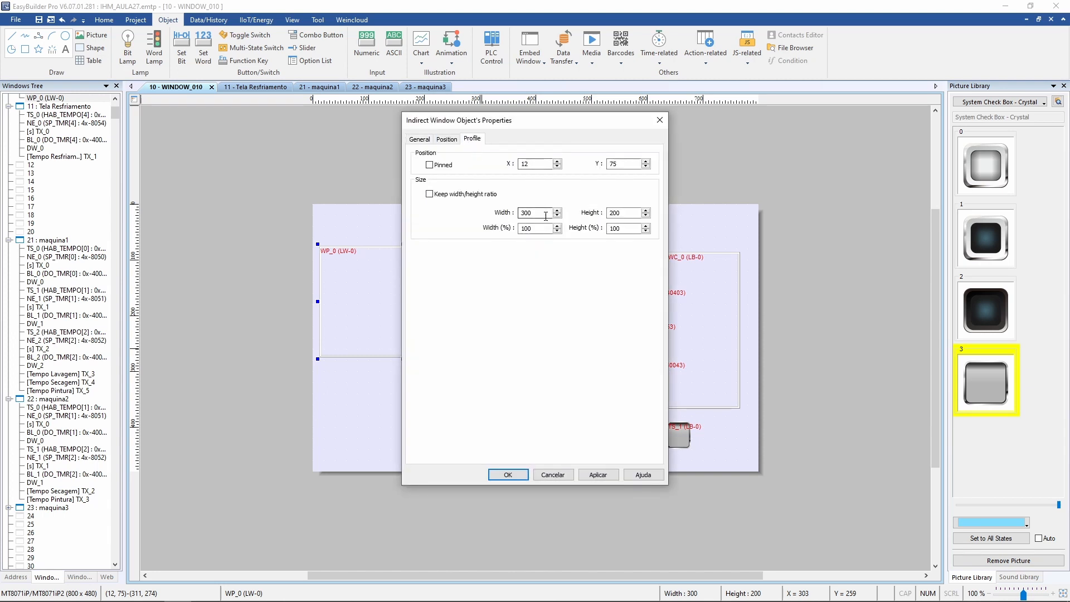
pyautogui.write('447')
pyautogui.press('Tab')
pyautogui.write('282')
pyautogui.press('Return')
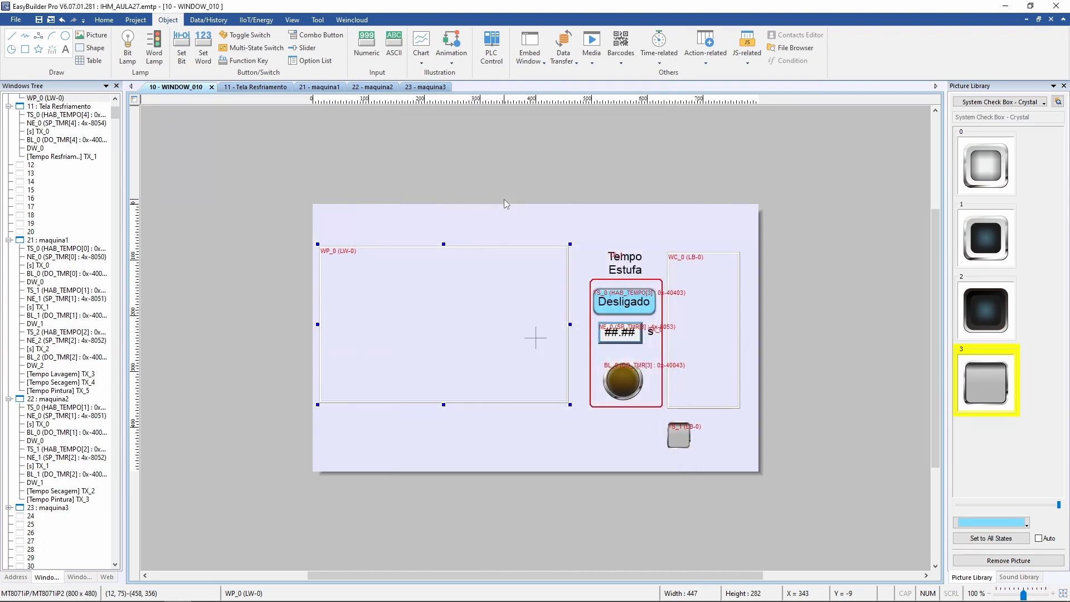
pyautogui.moveTo(553, 404); pyautogui.dragTo(561, 407)
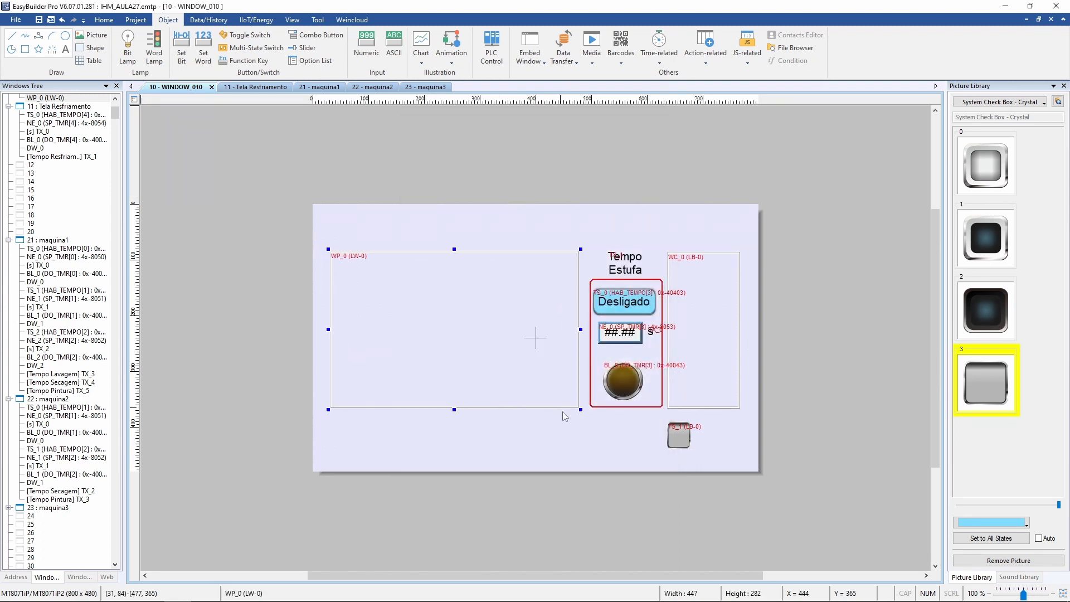
pyautogui.click(301, 220)
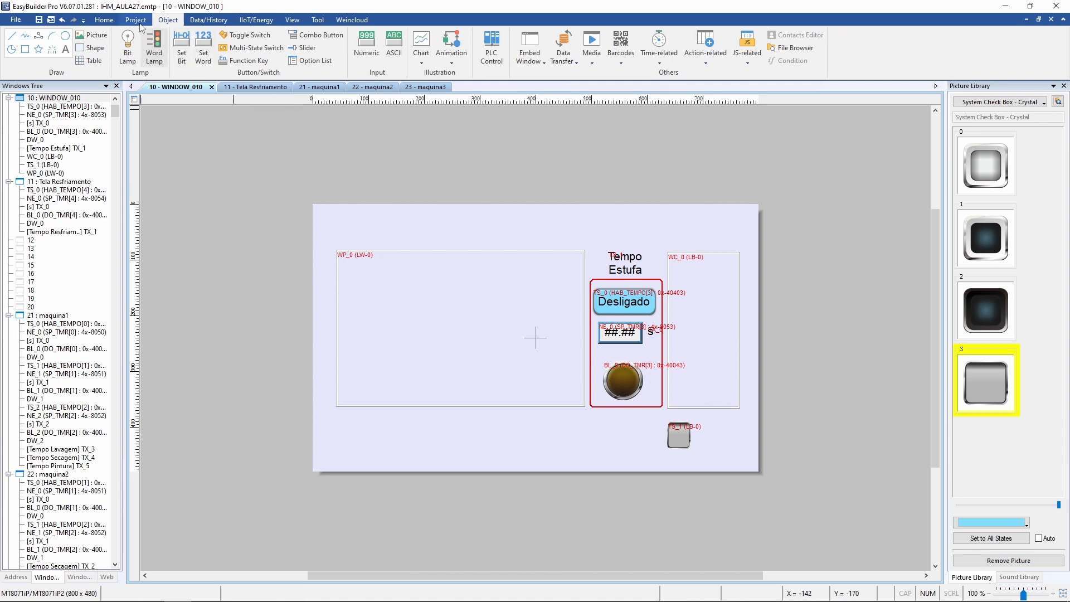
# Add a numeric input object on Local HMI address LW-0 and place it below the indirect window
pyautogui.click(111, 23)
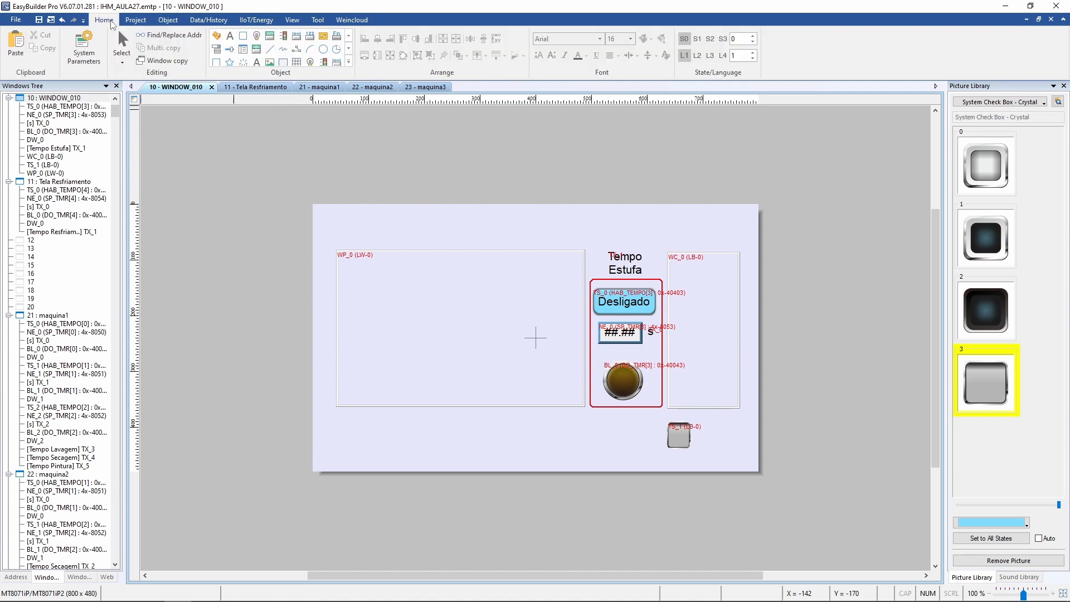
pyautogui.click(349, 61)
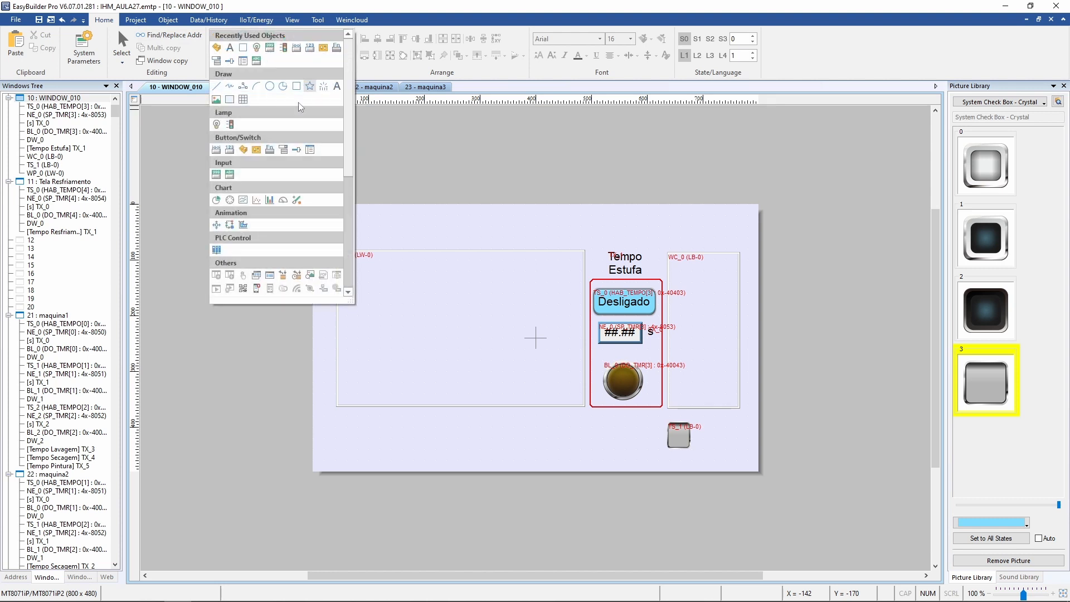
pyautogui.click(216, 174)
pyautogui.click(474, 284)
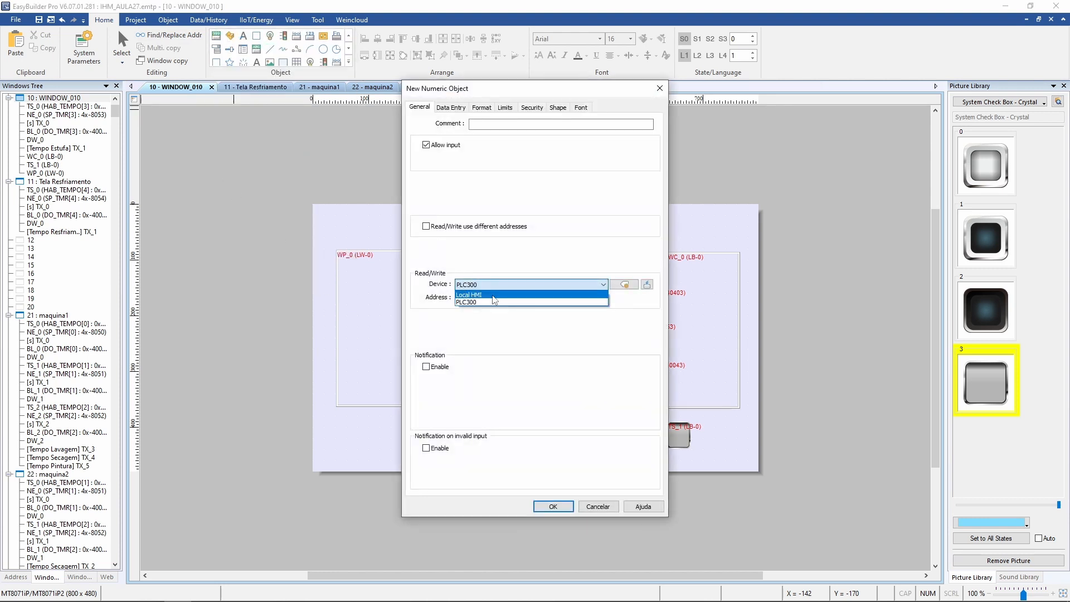
pyautogui.click(474, 292)
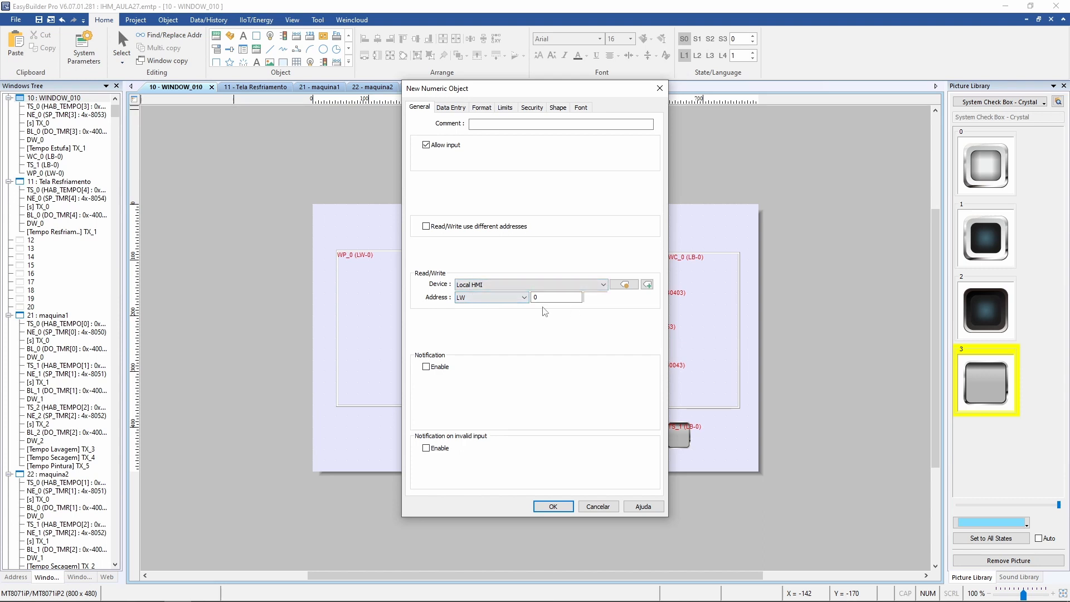
pyautogui.click(554, 508)
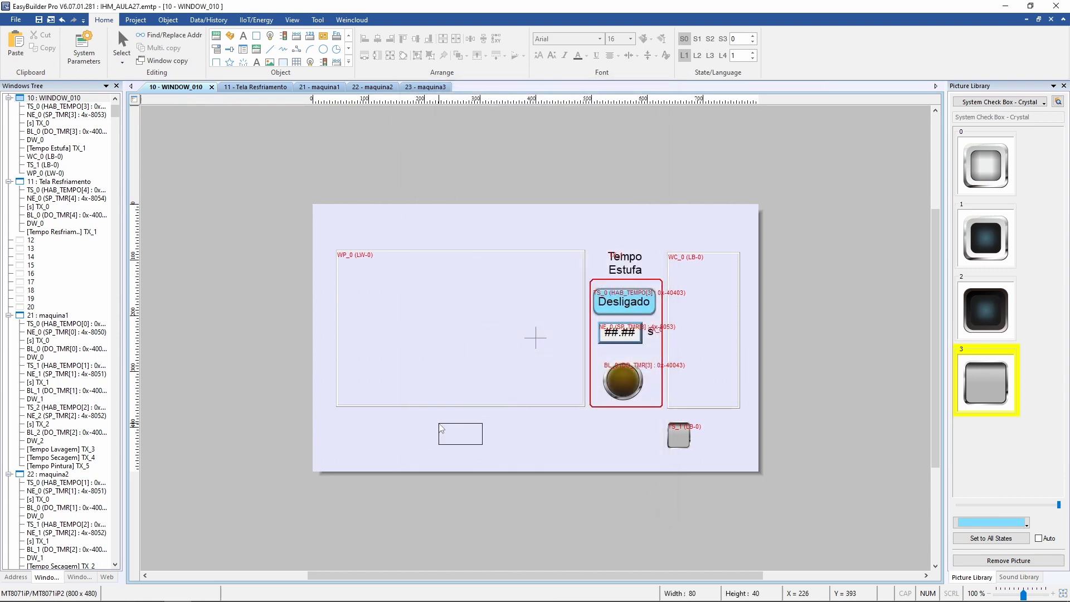
pyautogui.click(438, 424)
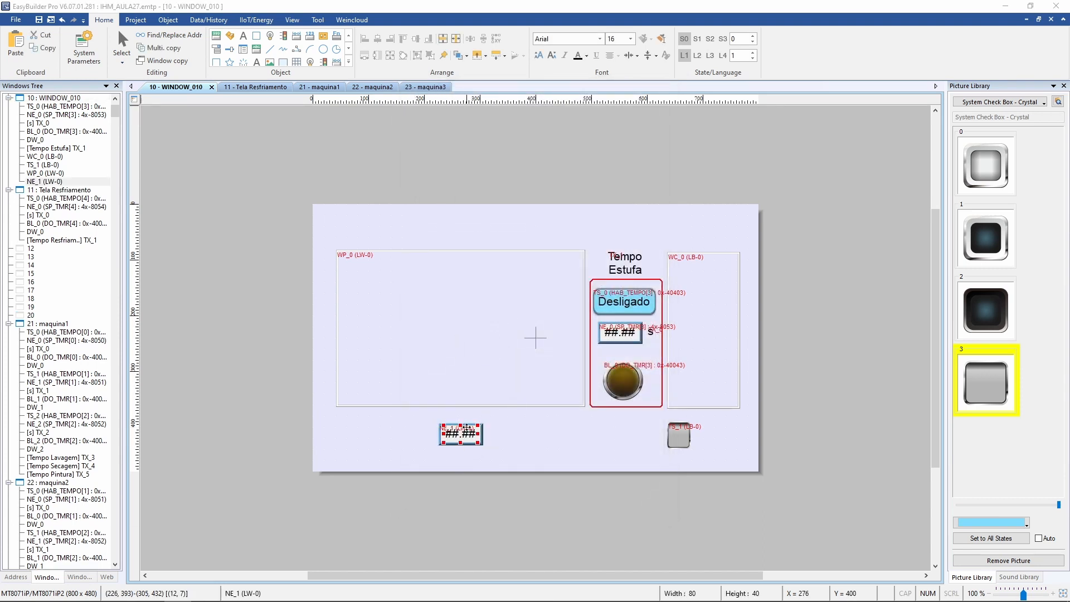
# Set the new numeric object's display format to 2 digits before the decimal point and none after it
pyautogui.doubleClick(466, 432)
pyautogui.click(482, 108)
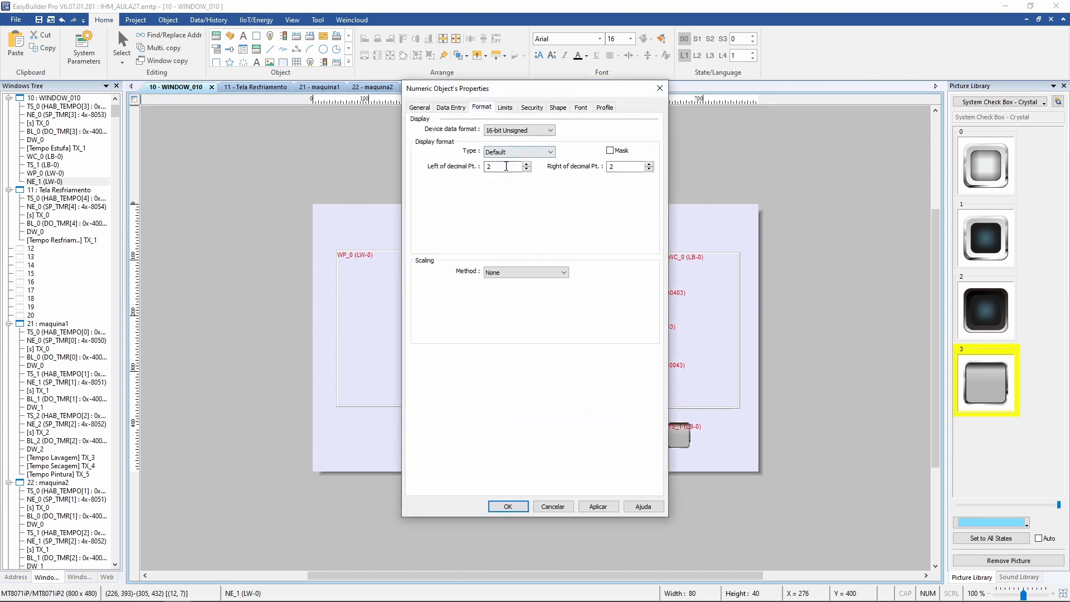
pyautogui.doubleClick(504, 167)
pyautogui.write('2')
pyautogui.click(522, 512)
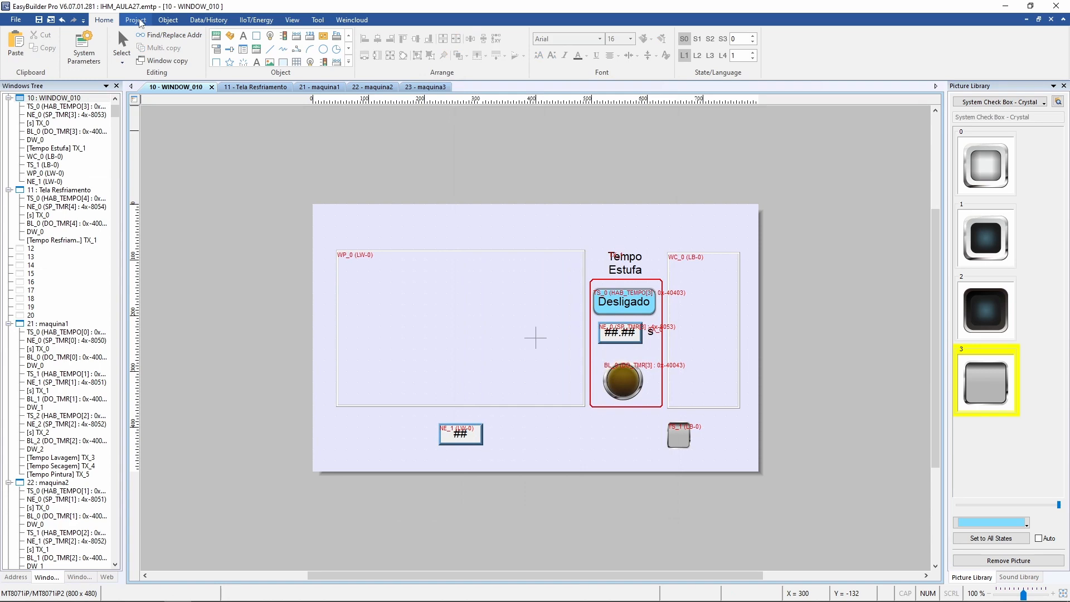
# Run the online simulation and turn on the switch that shows the Tempo Resfriamento window
pyautogui.click(140, 23)
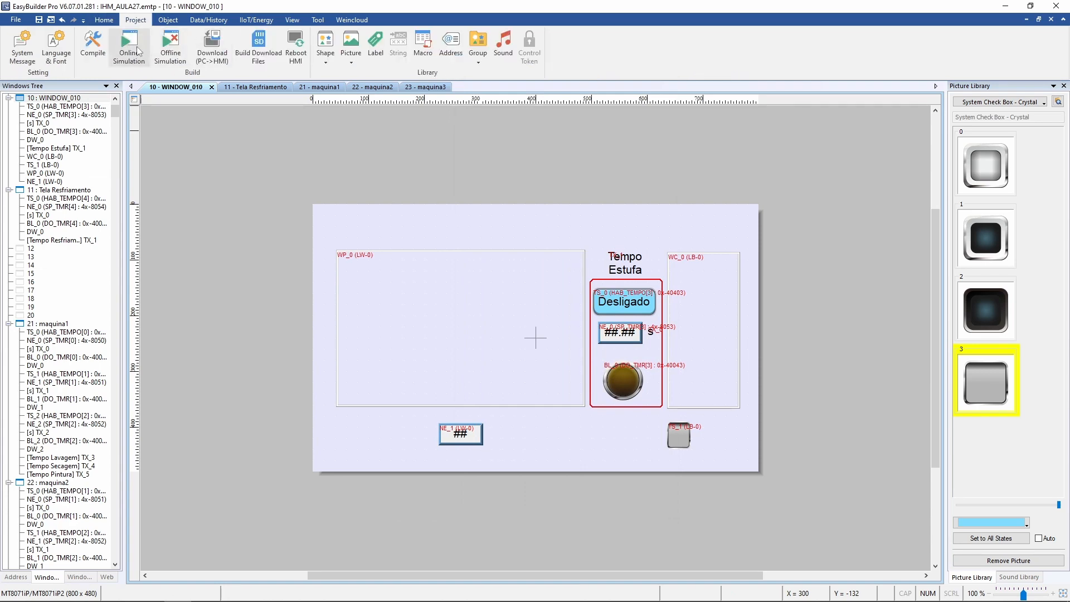
pyautogui.click(139, 51)
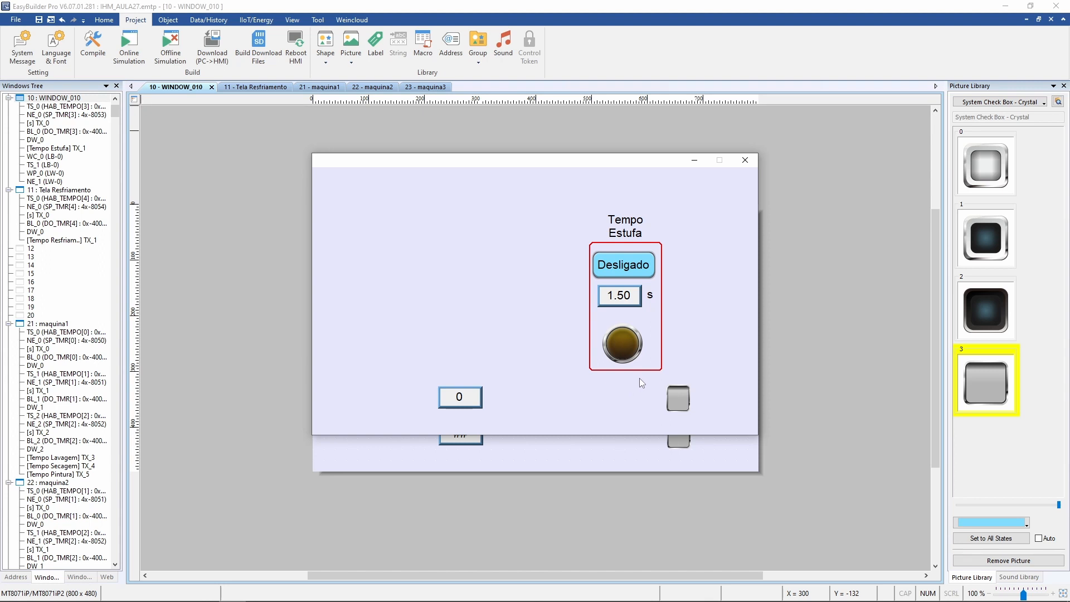
pyautogui.click(683, 399)
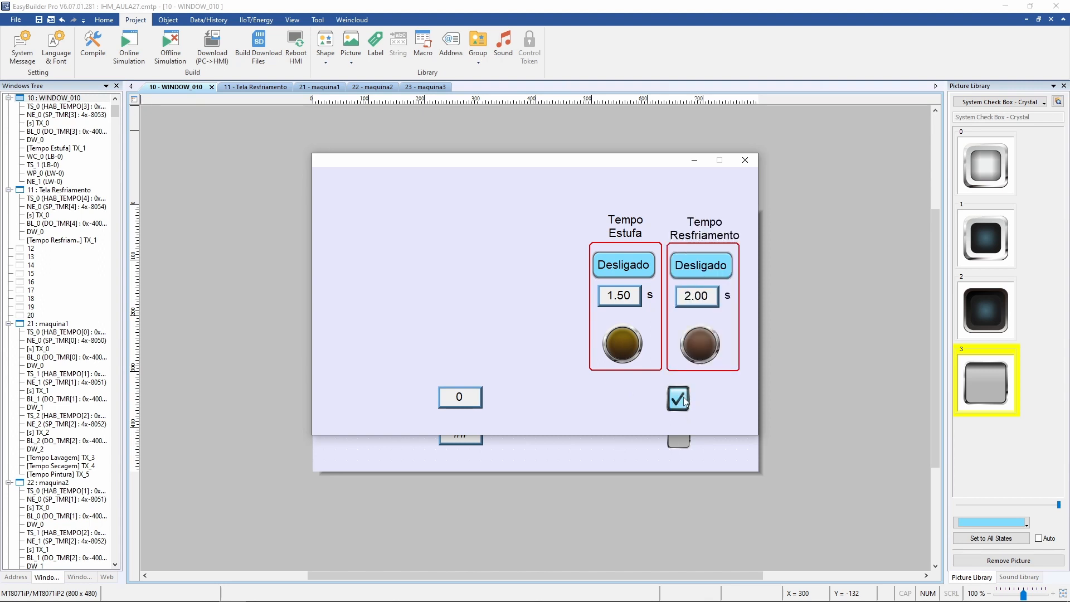
# Turn off the Tempo Resfriamento switch in the running simulation and set the LW-0 numeric input to 21
pyautogui.click(684, 401)
pyautogui.click(680, 395)
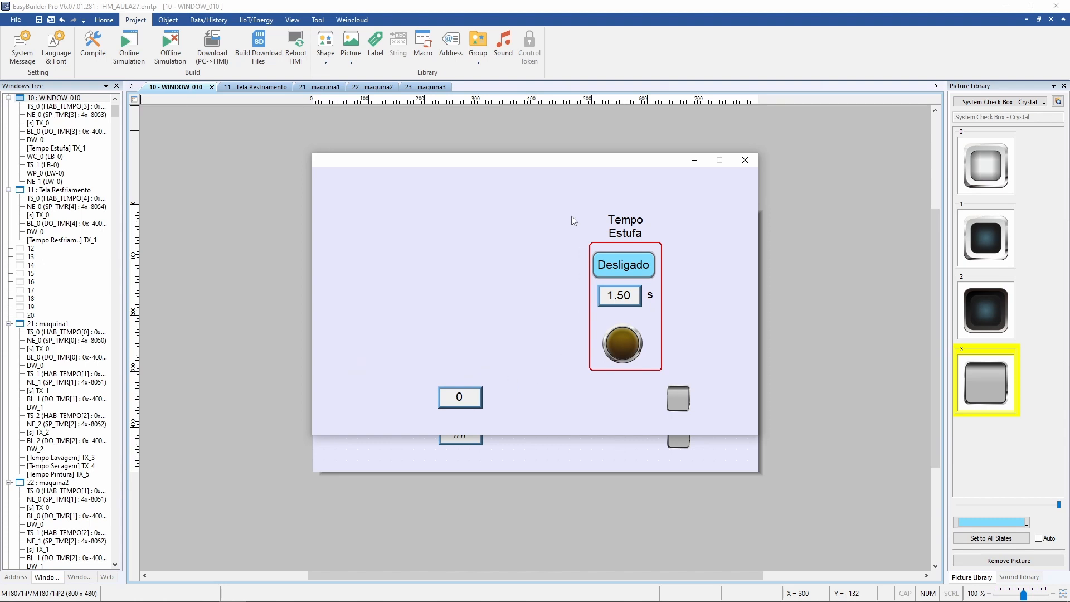
pyautogui.click(462, 398)
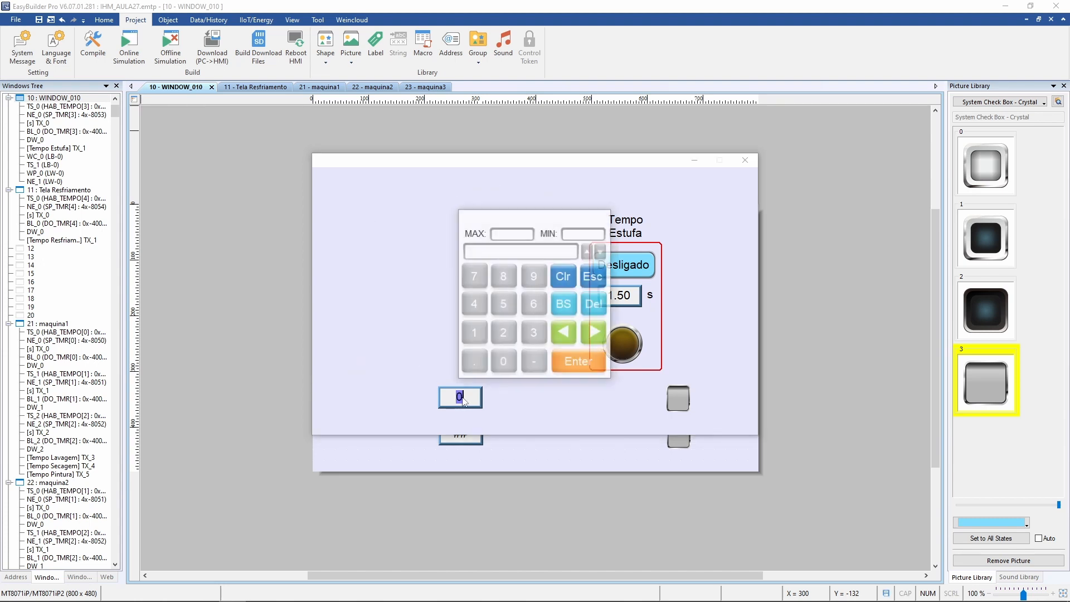
pyautogui.click(504, 332)
pyautogui.click(475, 333)
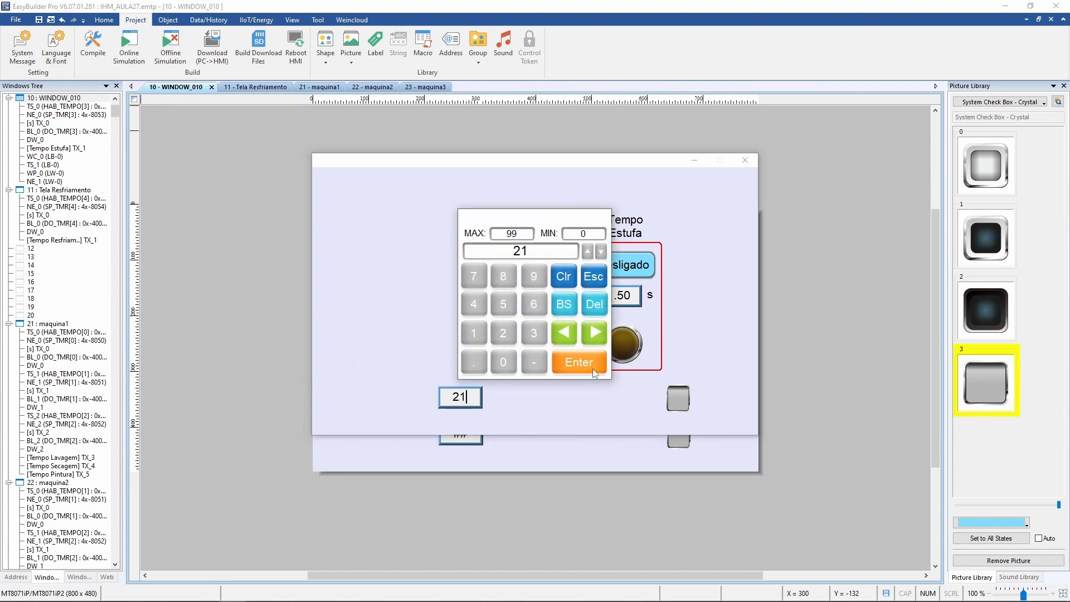
pyautogui.click(594, 369)
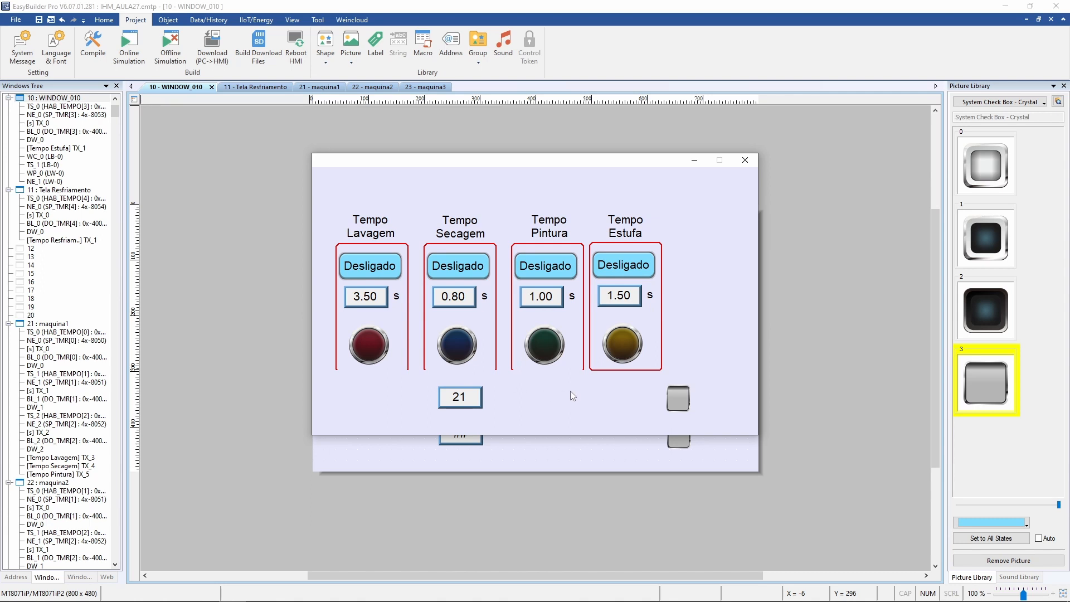
# Test the indirect window by setting the LW-0 numeric input to 22 and after that to 23
pyautogui.click(466, 395)
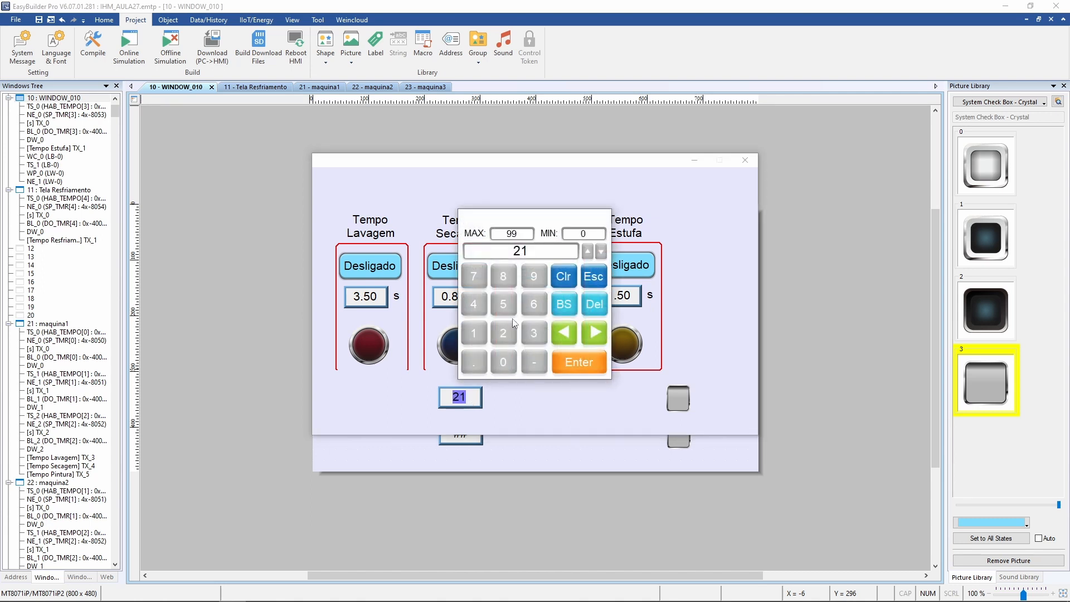
pyautogui.click(509, 333)
pyautogui.click(508, 333)
pyautogui.click(580, 364)
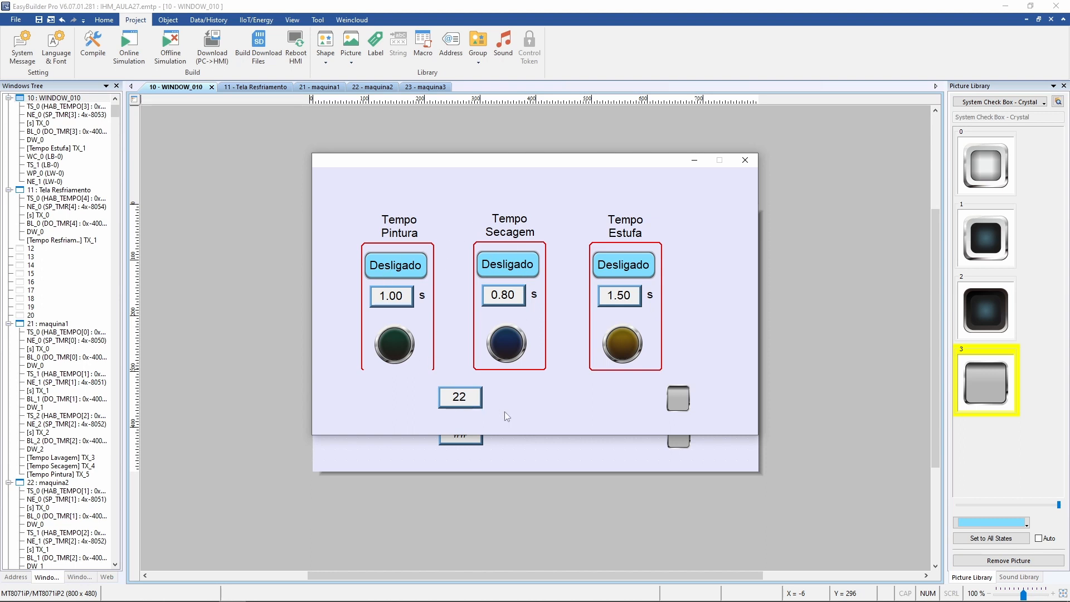
pyautogui.click(477, 398)
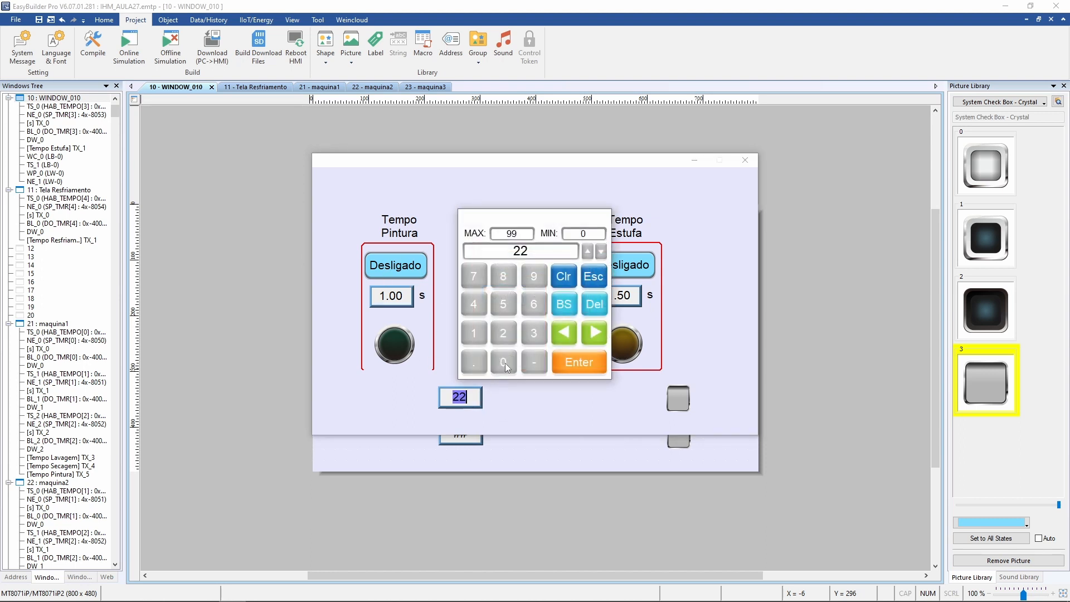
pyautogui.click(504, 333)
pyautogui.click(535, 335)
pyautogui.click(575, 362)
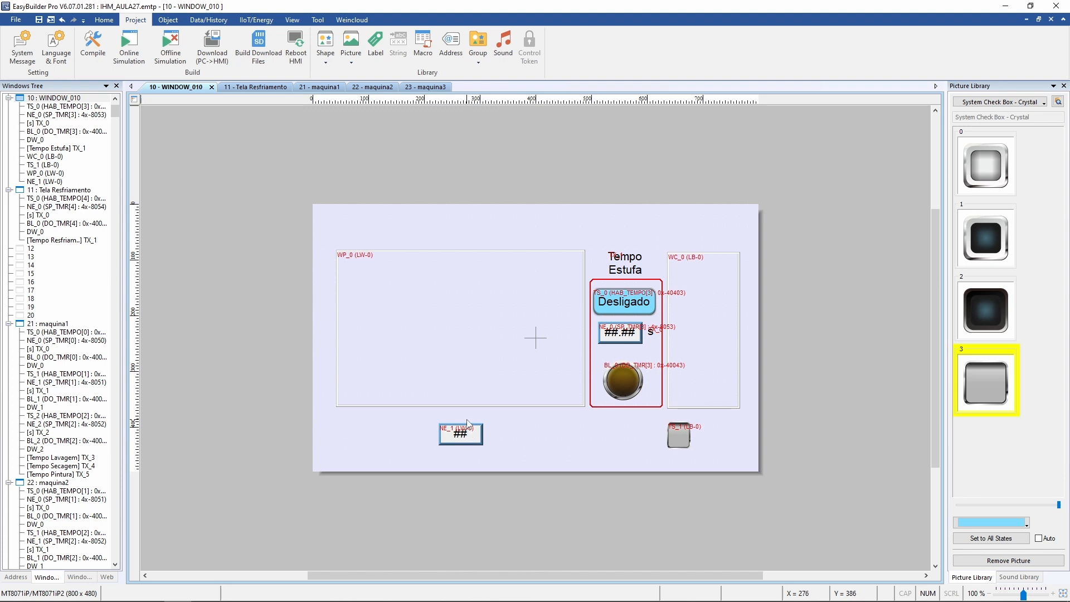
# Start a new Option List object on WINDOW_010 monitoring Local HMI address LW-0, with 3 predefined items
pyautogui.click(168, 20)
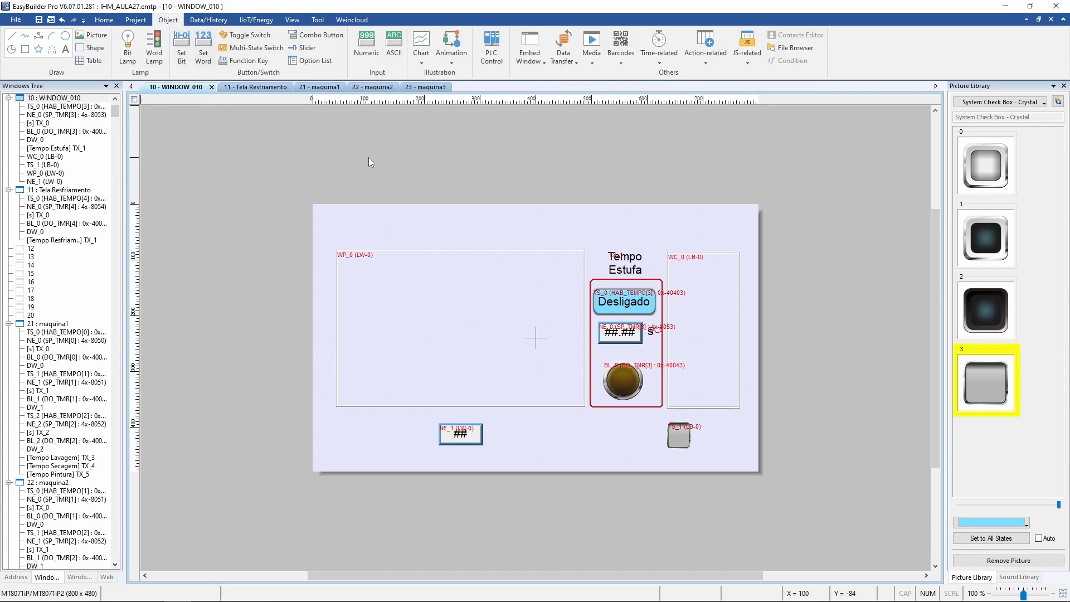
pyautogui.click(320, 66)
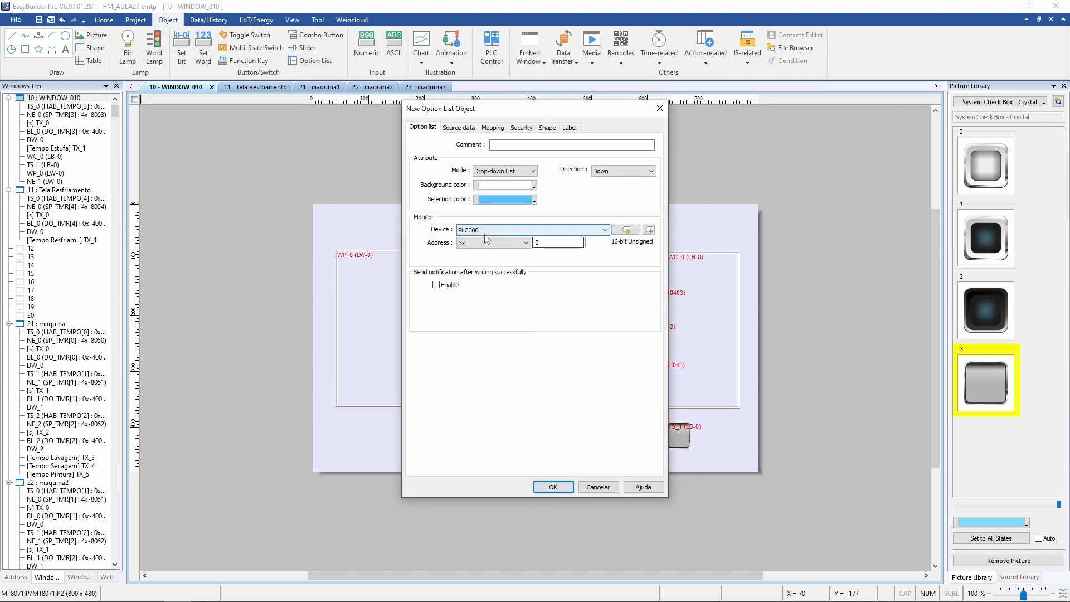
pyautogui.click(480, 231)
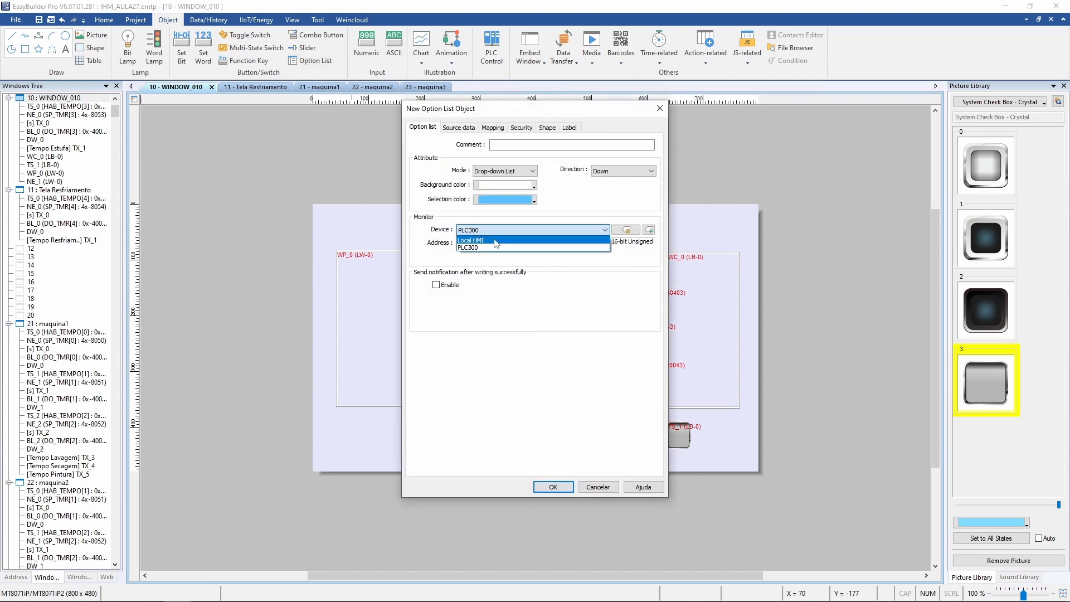
pyautogui.click(494, 241)
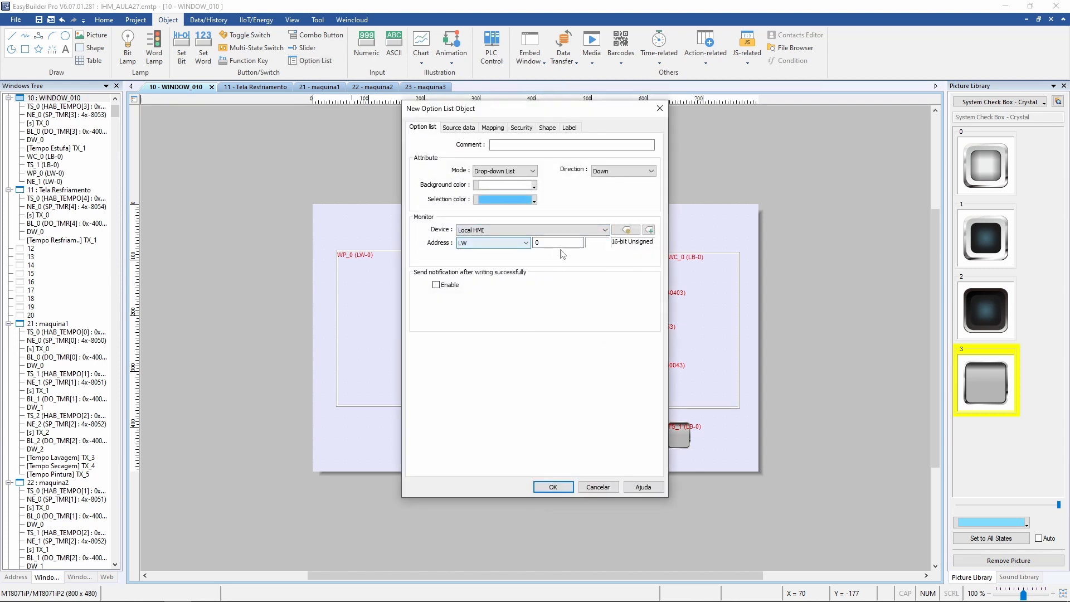
pyautogui.click(469, 127)
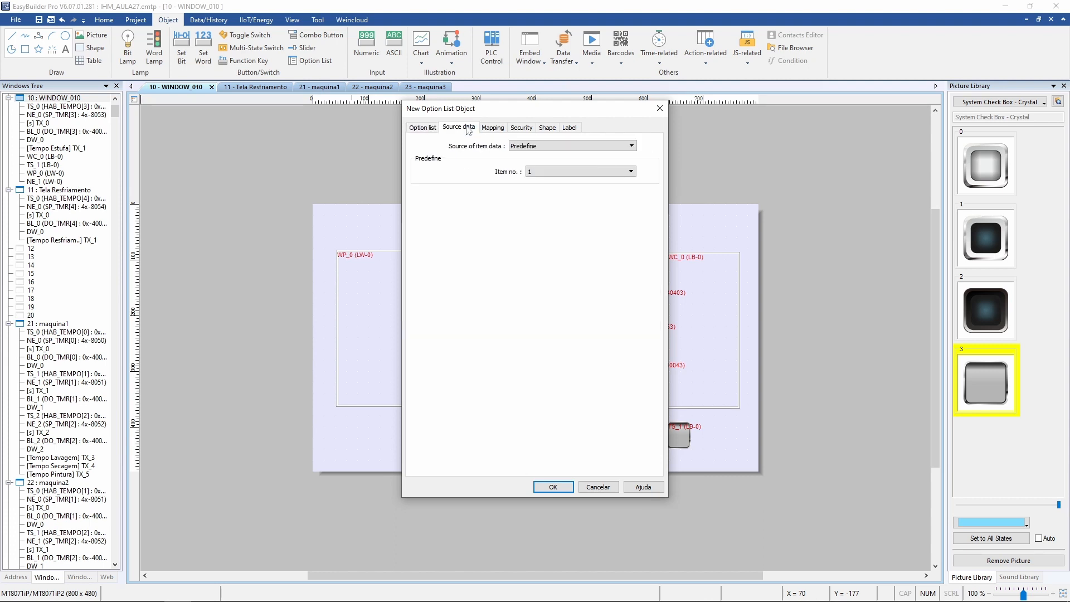
pyautogui.click(568, 174)
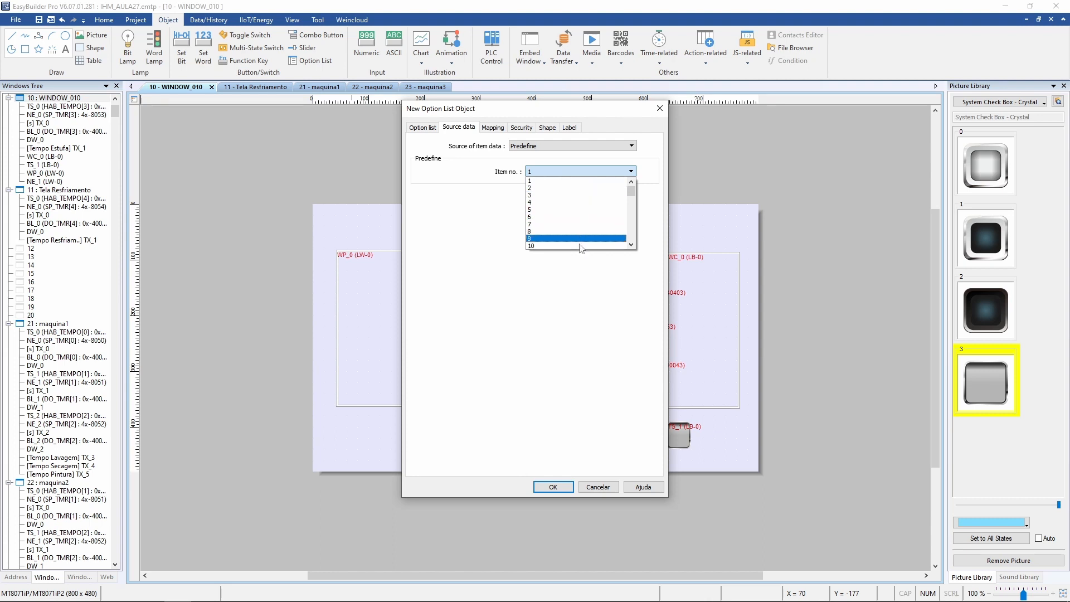
pyautogui.click(580, 197)
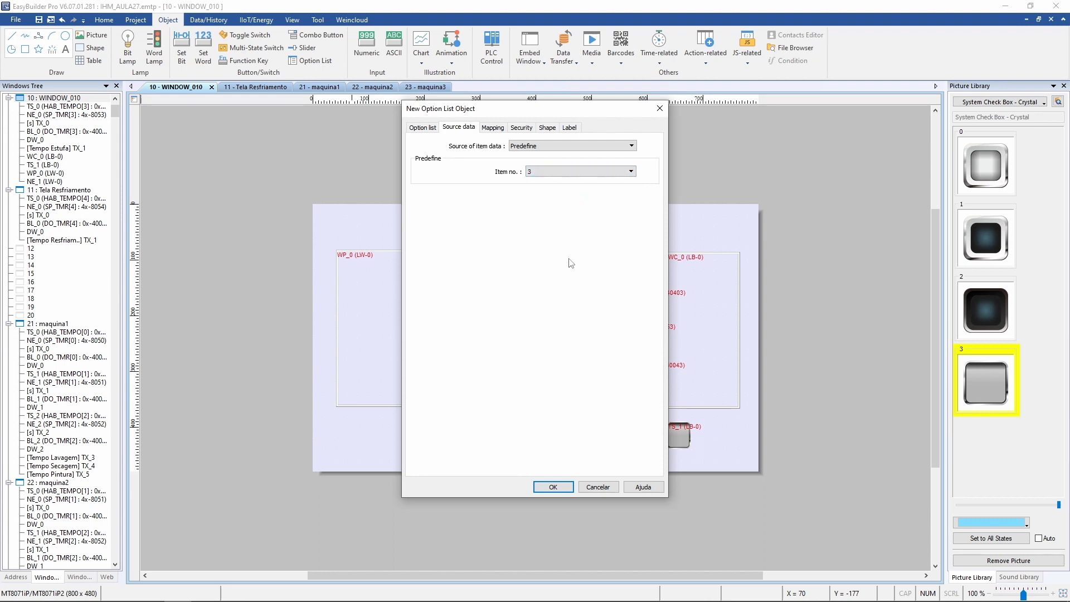
# Map the option list's items 0, 1 and 2 to the values 21, 22 and 23
pyautogui.click(493, 129)
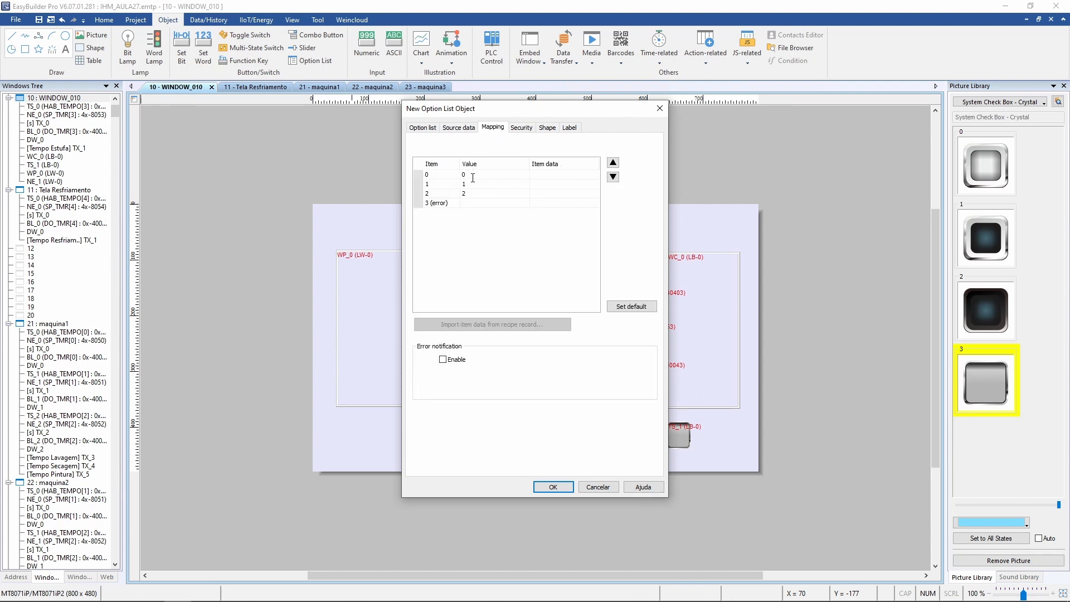
pyautogui.click(473, 176)
pyautogui.click(473, 176)
pyautogui.write('21')
pyautogui.click(475, 185)
pyautogui.click(475, 185)
pyautogui.press('BackSpace')
pyautogui.write('22')
pyautogui.click(478, 194)
pyautogui.click(478, 194)
pyautogui.write('23')
# Name the option list's three items Maquina 1, Maquina 2 and Maquina 3, and confirm the object
pyautogui.click(543, 175)
pyautogui.write('Maquin')
pyautogui.moveTo(561, 175); pyautogui.dragTo(521, 174)
pyautogui.hotkey('ctrl', 'c')
pyautogui.click(535, 184)
pyautogui.hotkey('ctrl', 'v')
pyautogui.press('BackSpace')
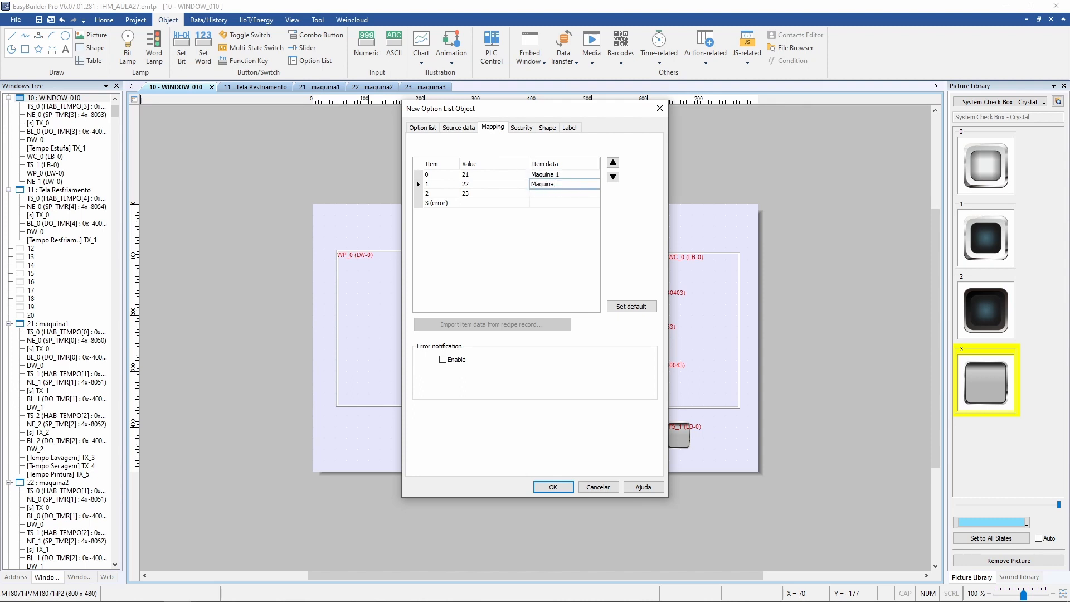
pyautogui.write('2')
pyautogui.click(569, 195)
pyautogui.hotkey('ctrl', 'v')
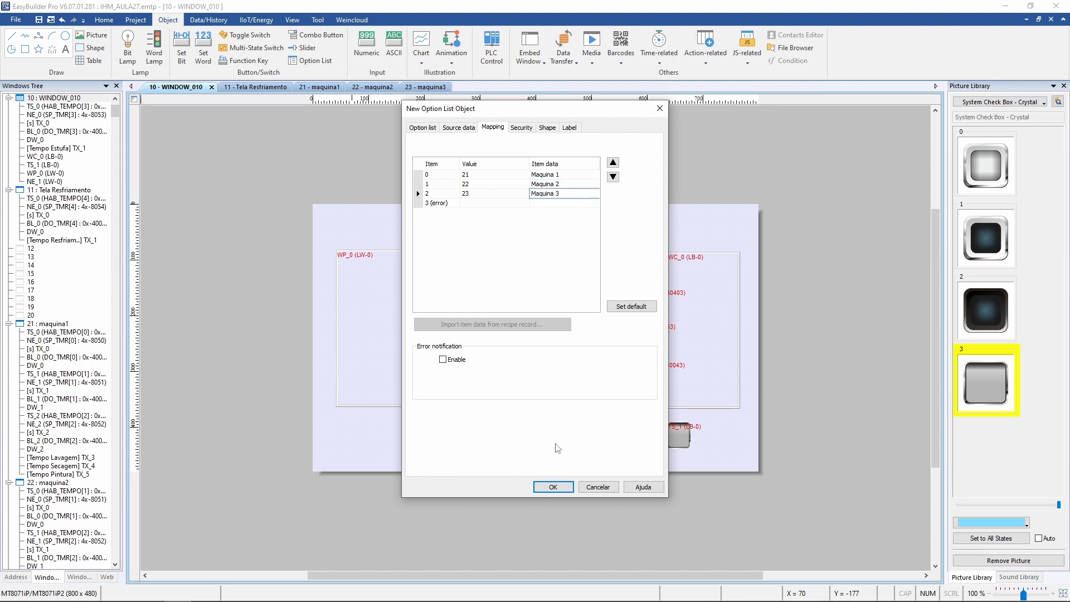
pyautogui.click(553, 487)
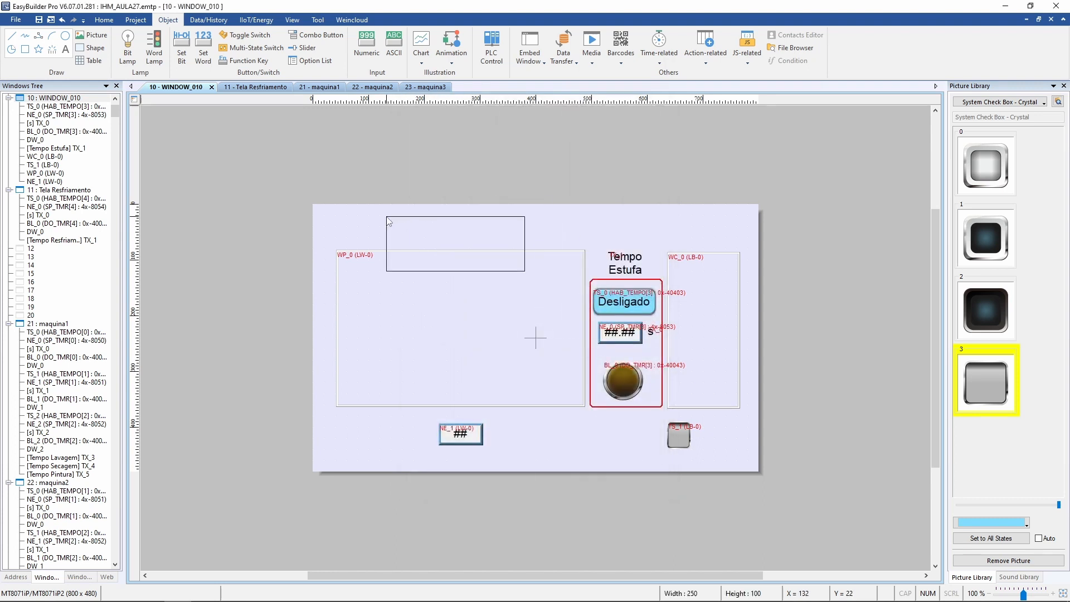
# Place the option list over the upper edge of the indirect window and make it taller to fit all three items
pyautogui.click(428, 220)
pyautogui.moveTo(444, 230); pyautogui.dragTo(456, 238)
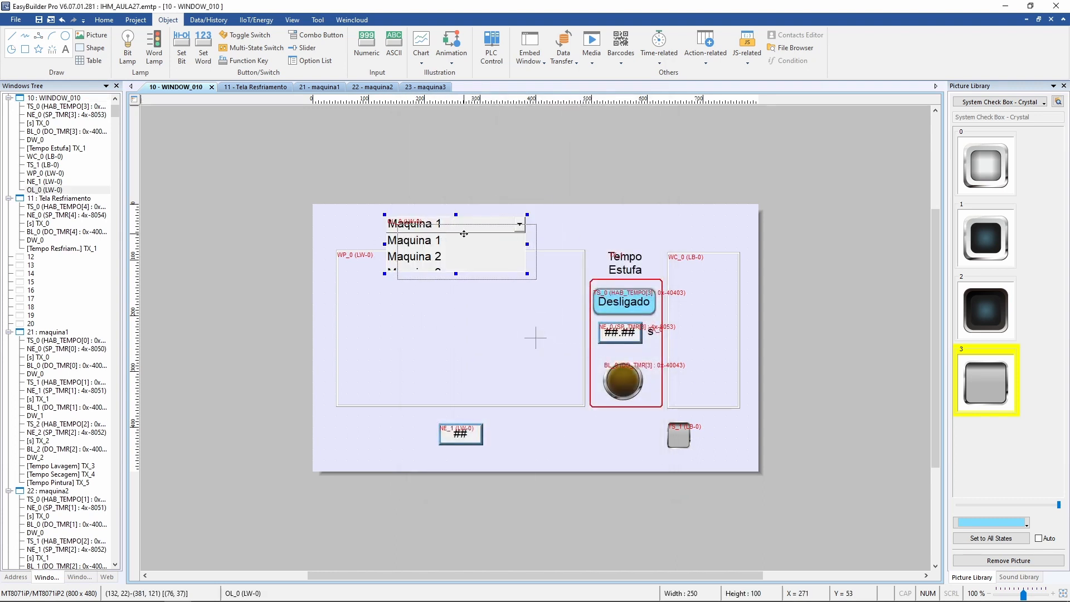
pyautogui.moveTo(466, 282); pyautogui.dragTo(465, 299)
pyautogui.click(567, 246)
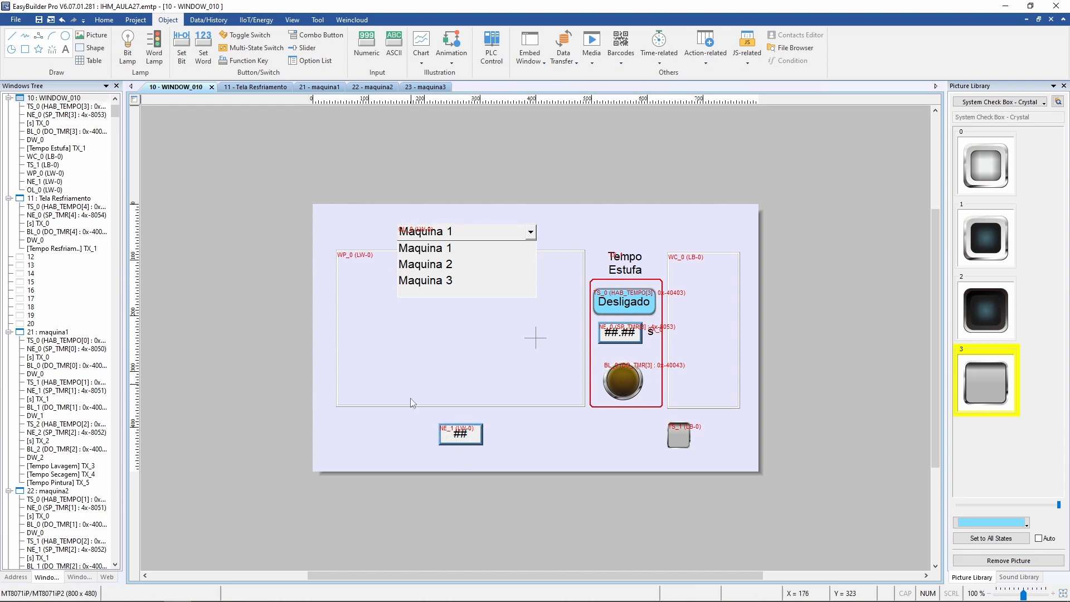
pyautogui.click(465, 236)
pyautogui.click(463, 439)
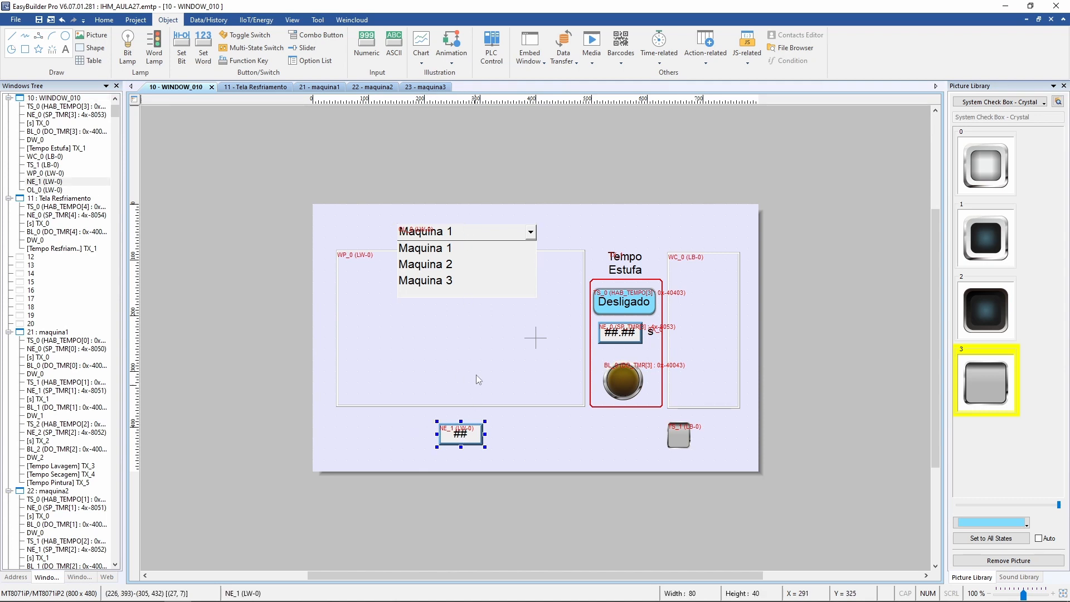
pyautogui.click(482, 237)
pyautogui.click(585, 229)
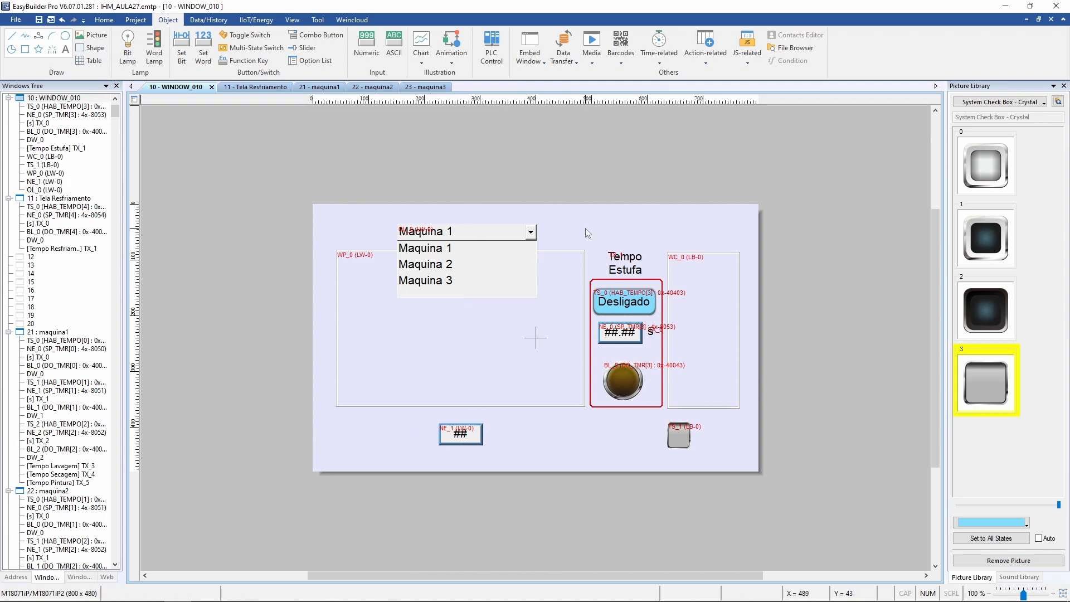
# Run the online simulation and choose Maquina 1, Maquina 2 and Maquina 3 in turn from the option list
pyautogui.click(132, 21)
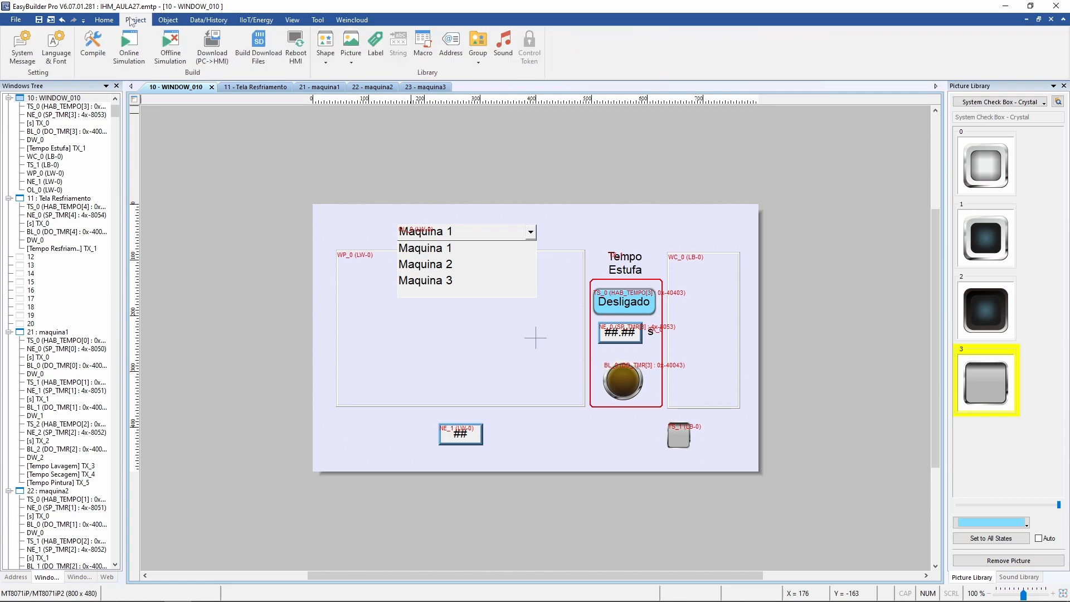
pyautogui.click(129, 49)
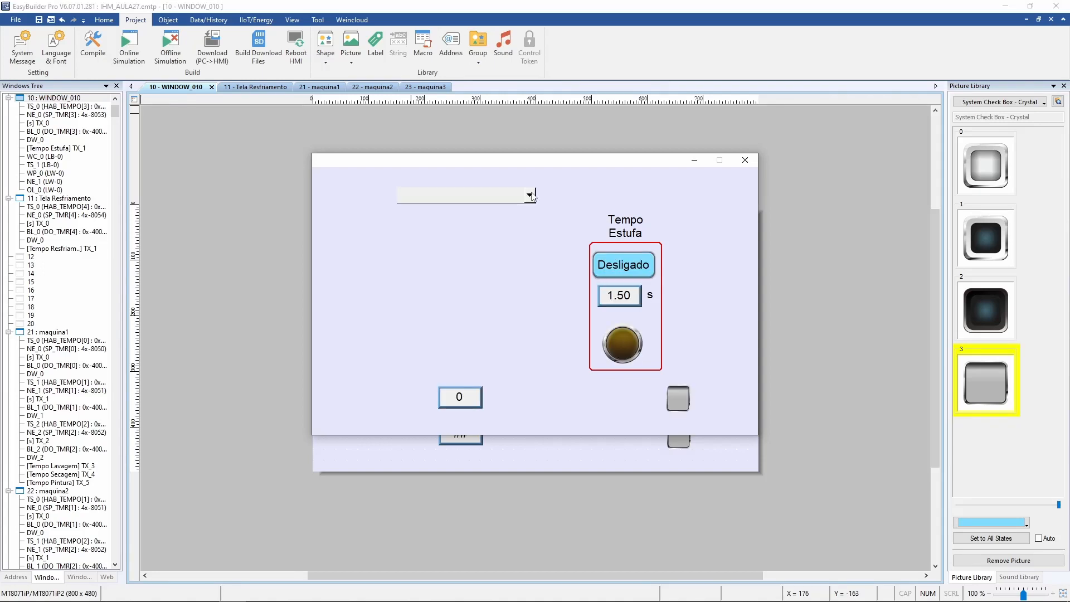
pyautogui.click(530, 196)
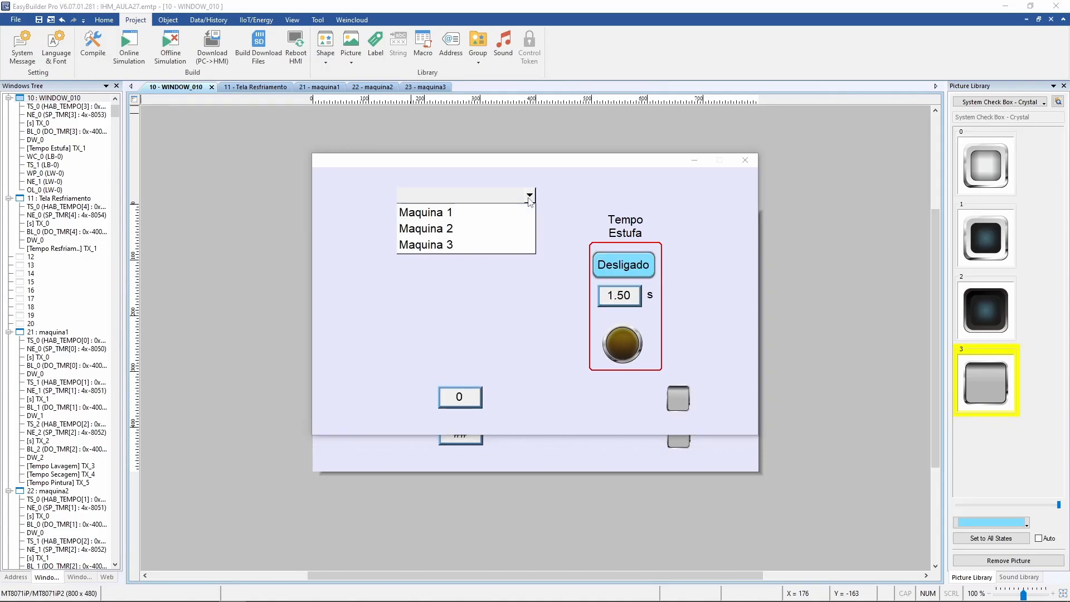
pyautogui.click(446, 213)
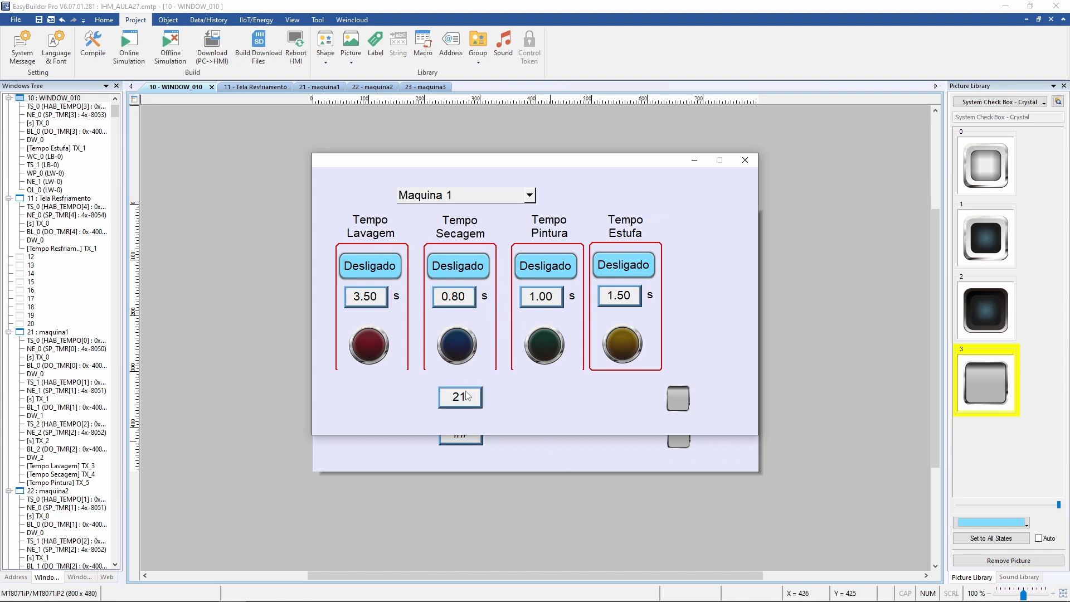
pyautogui.click(512, 197)
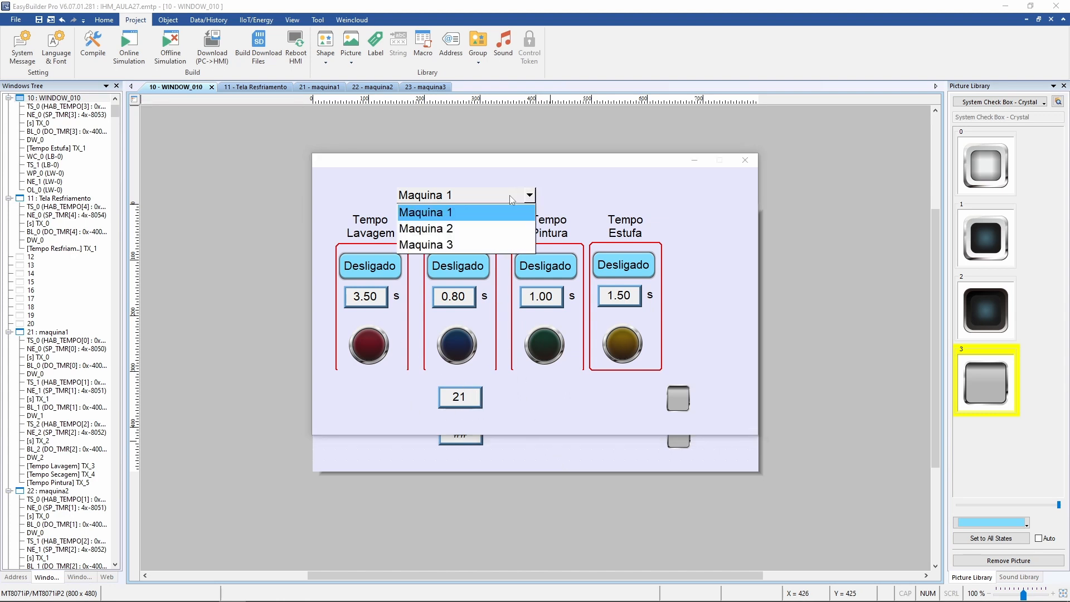
pyautogui.click(461, 231)
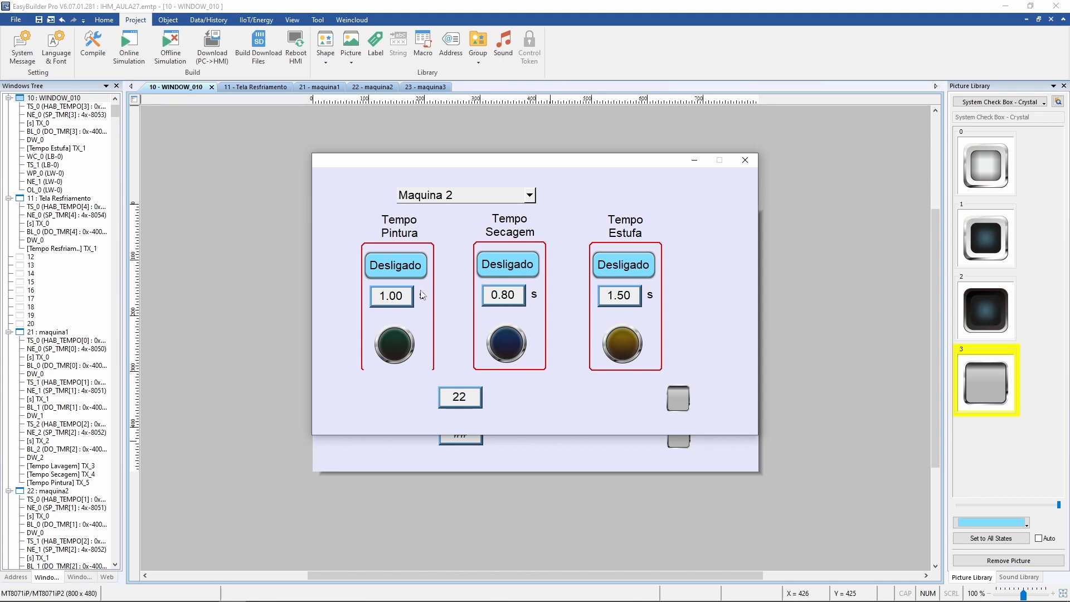
pyautogui.click(521, 192)
pyautogui.click(496, 243)
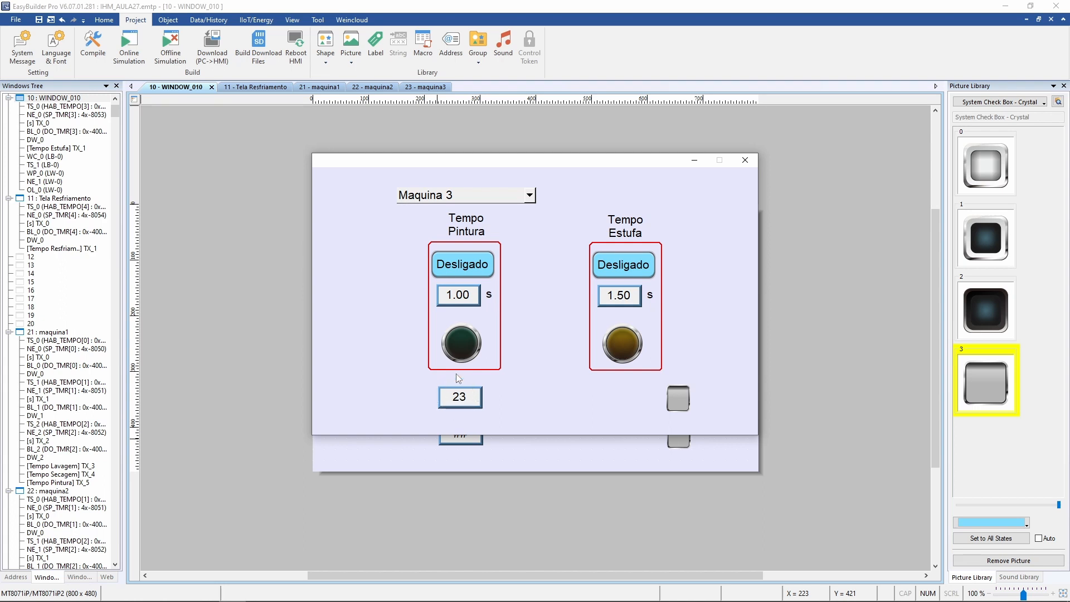
# Switch the simulated option list back to Maquina 2 and finally to Maquina 1
pyautogui.click(498, 203)
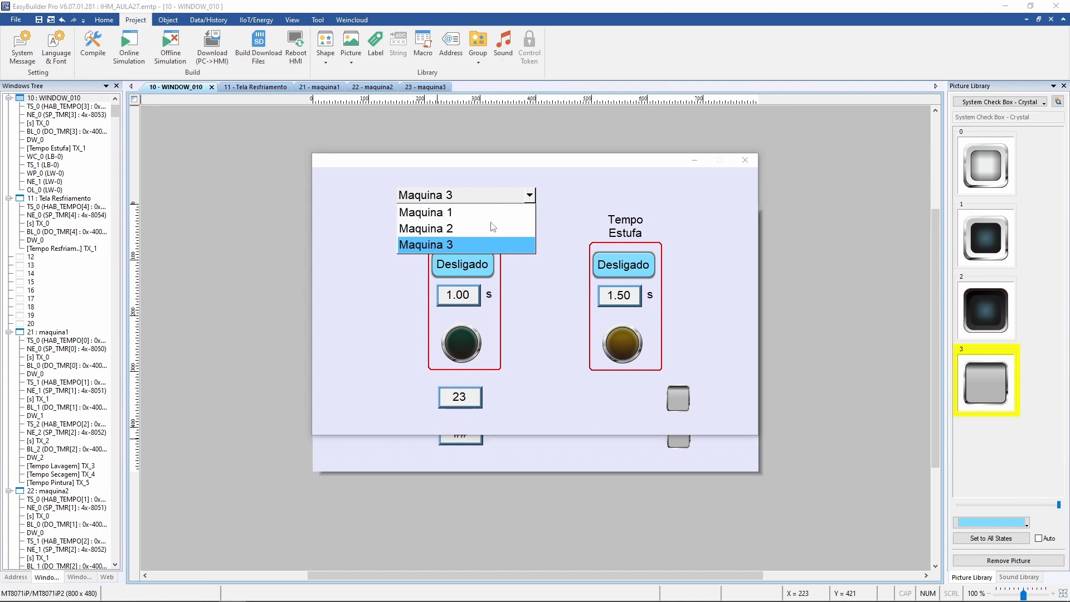
pyautogui.click(492, 227)
pyautogui.click(496, 202)
pyautogui.click(486, 213)
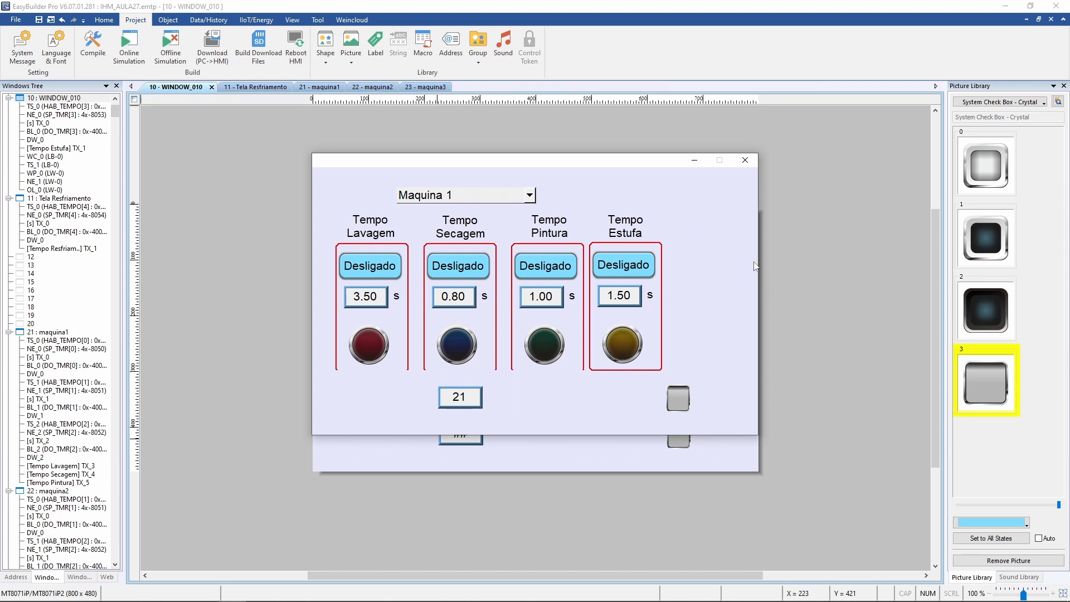
# Toggle the Tempo Resfriamento window's switch on and off twice in the simulation, leaving it off
pyautogui.click(679, 406)
pyautogui.click(679, 400)
pyautogui.click(682, 405)
pyautogui.click(681, 405)
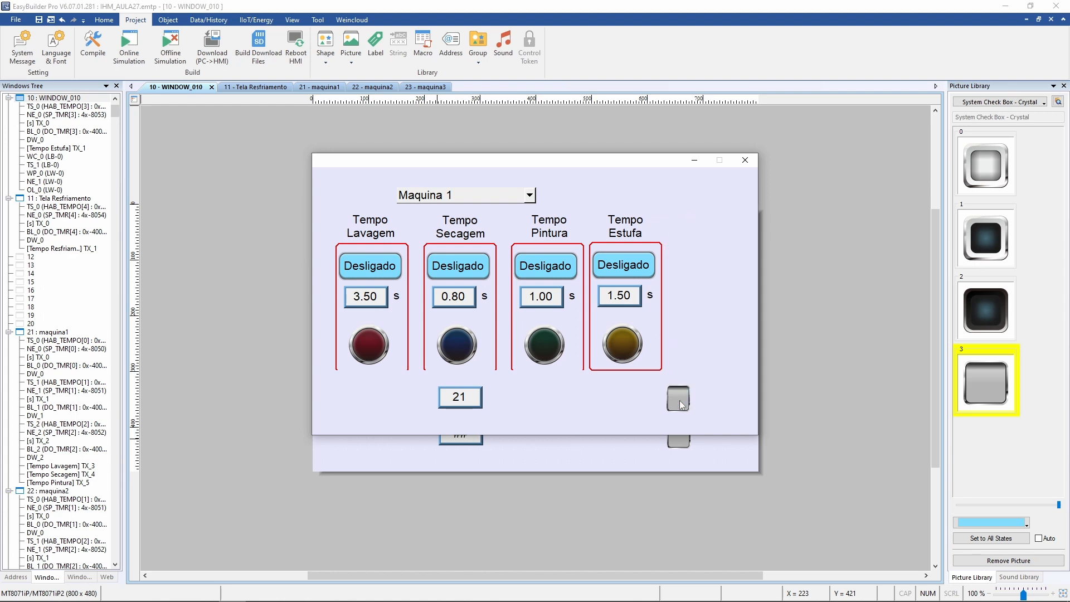